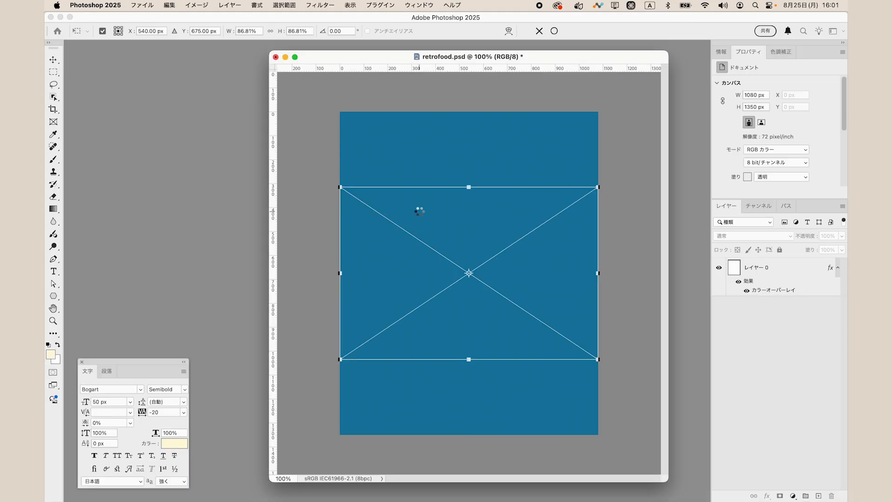
Scale the placed sandwich photo up to about 1095 px wide, commit the placement, and remove the photo's background
drag(598, 186, 602, 186)
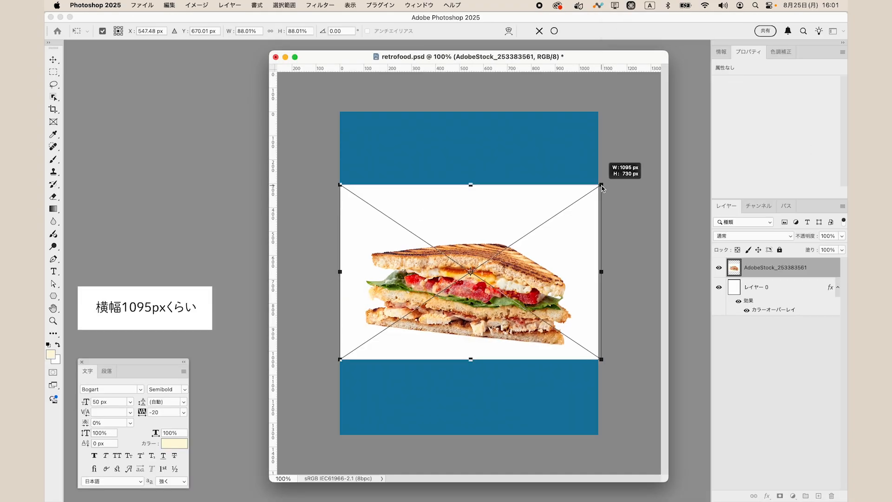
drag(602, 188, 602, 187)
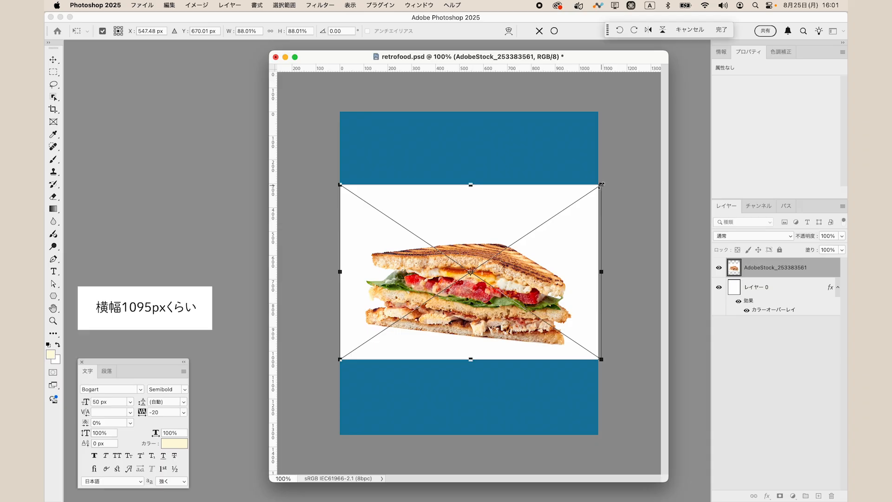
key(Return)
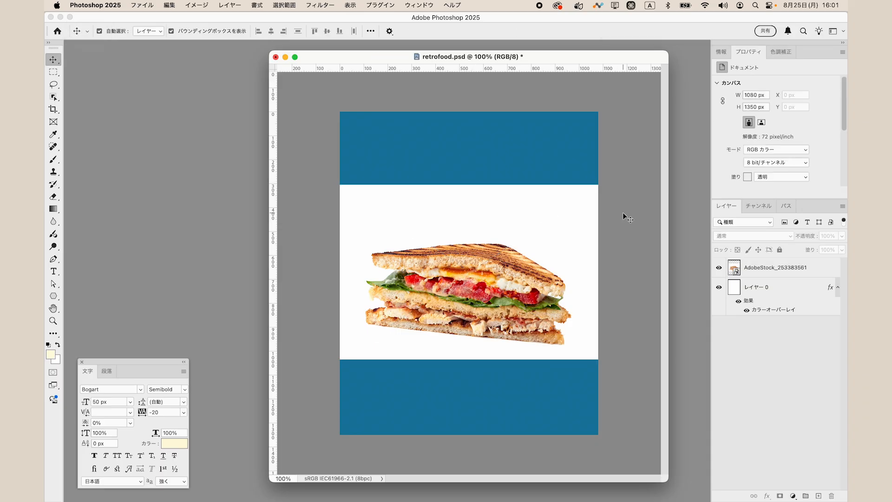
click(546, 290)
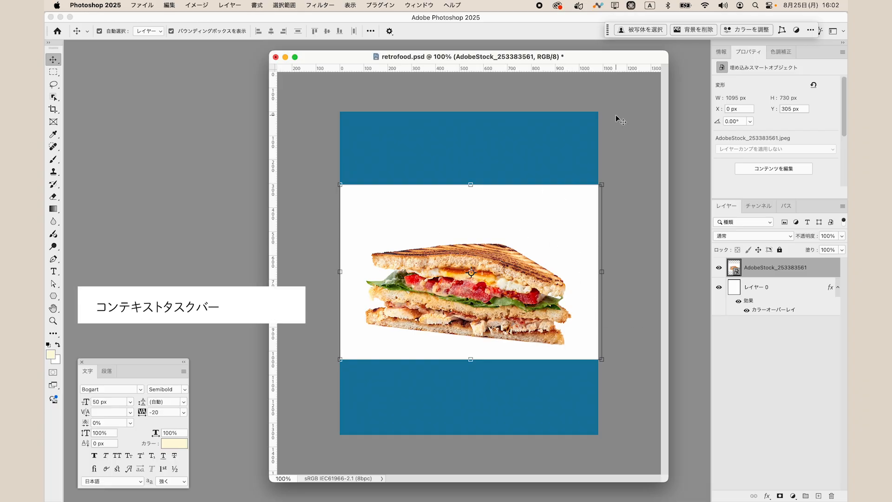
click(695, 32)
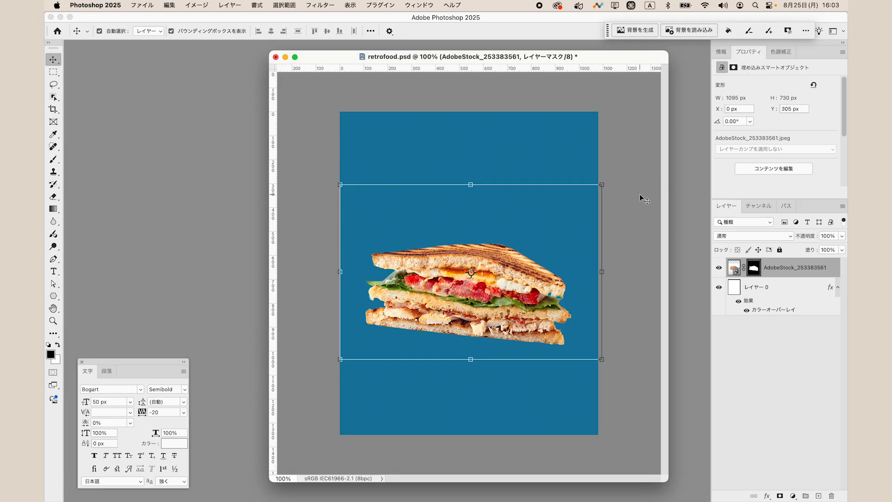
Hide the Contextual Task Bar from the area outside the canvas, and show it again
right_click(633, 135)
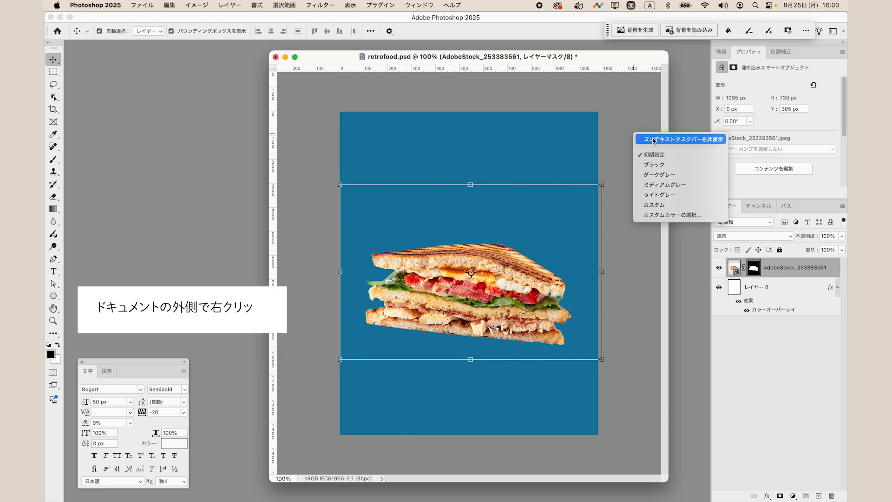
click(649, 139)
right_click(644, 135)
click(654, 141)
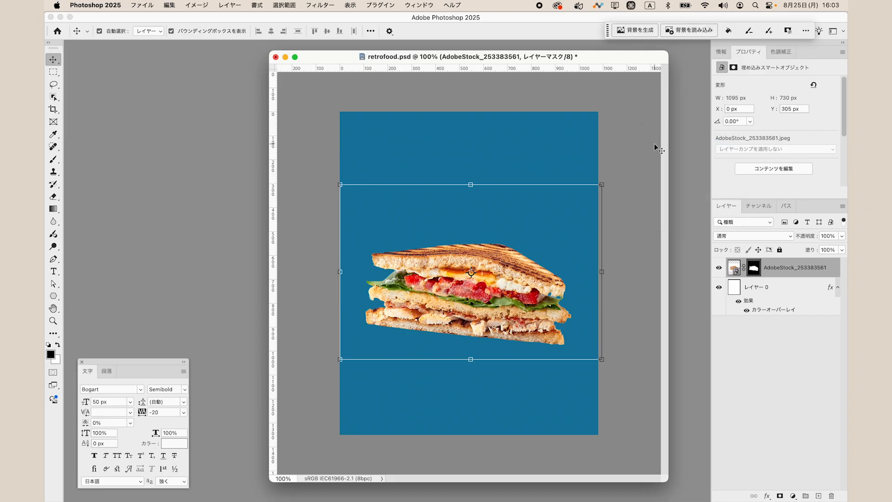
Refine the sandwich cutout's edges on its layer mask with the Brush tool, and move the sandwich lower on the canvas
click(654, 143)
key(super+equal)
key(super+equal)
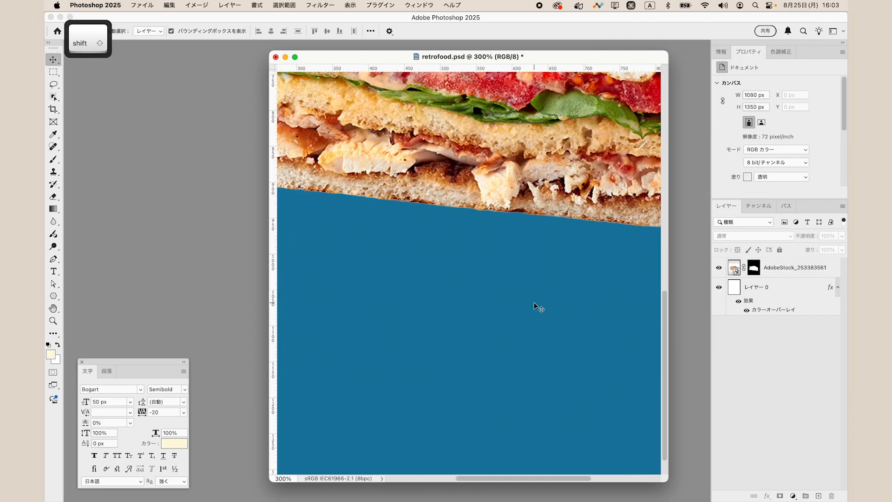
scroll(533, 302, left, 15)
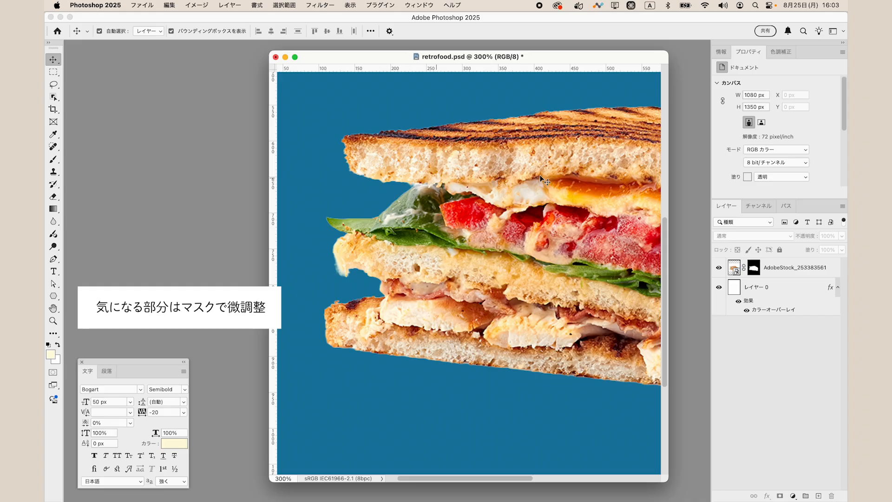
click(753, 268)
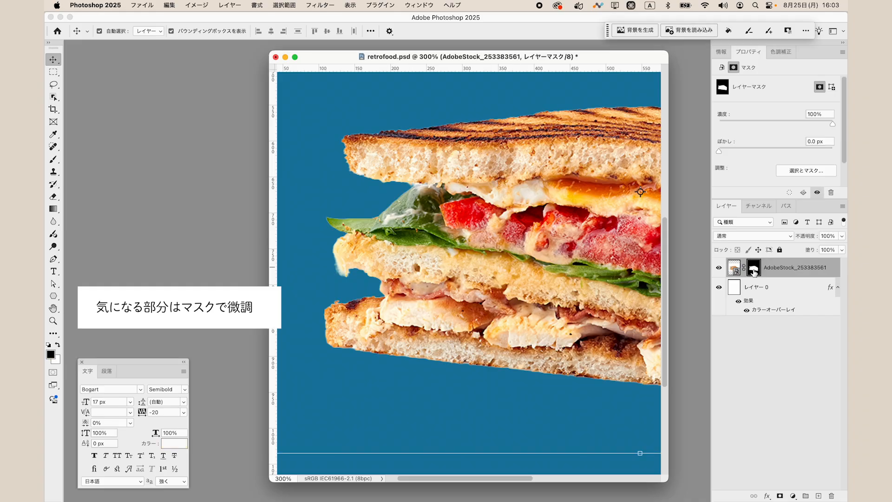
click(53, 159)
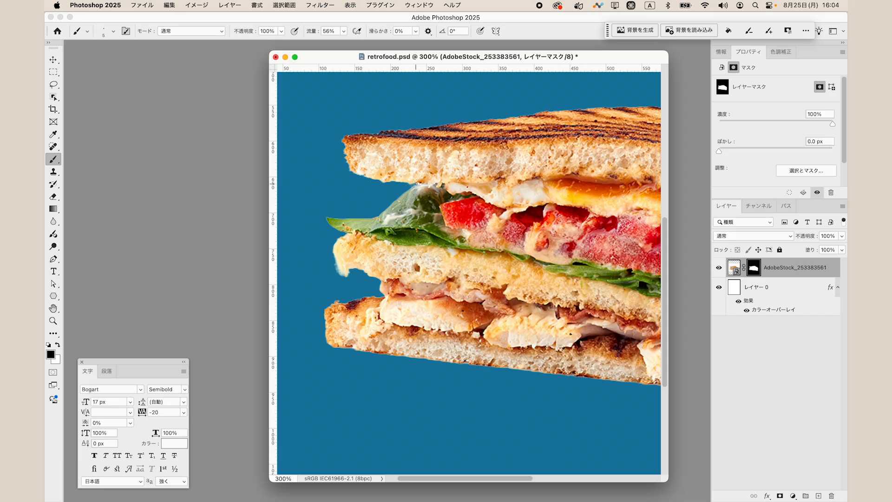
scroll(383, 244, down, 5)
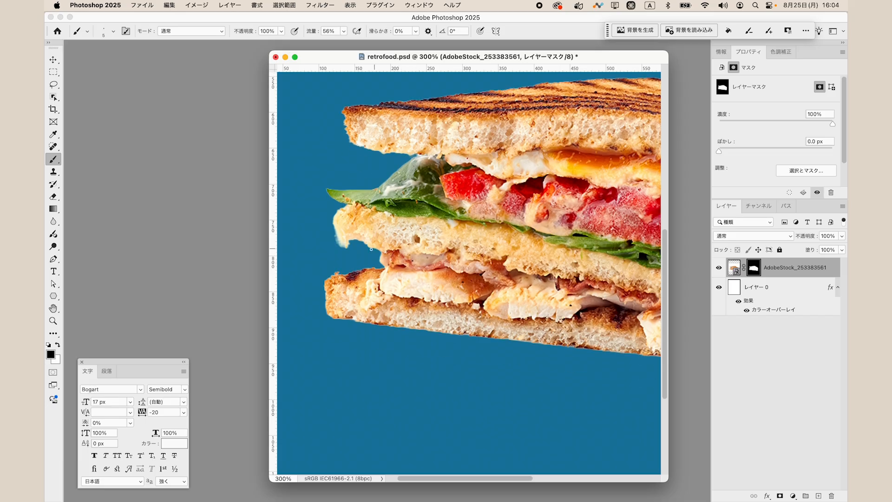
scroll(525, 252, right, 10)
scroll(394, 239, up, 5)
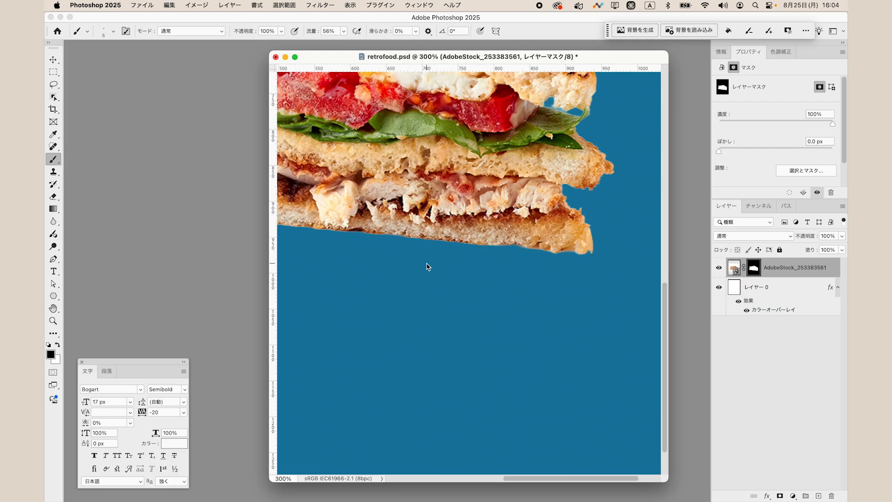
scroll(400, 223, up, 5)
scroll(400, 219, down, 2)
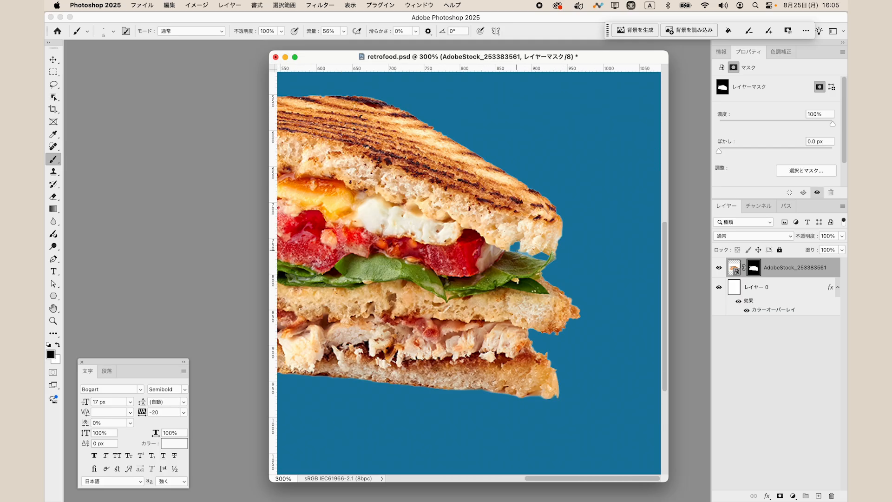
scroll(399, 220, down, 1)
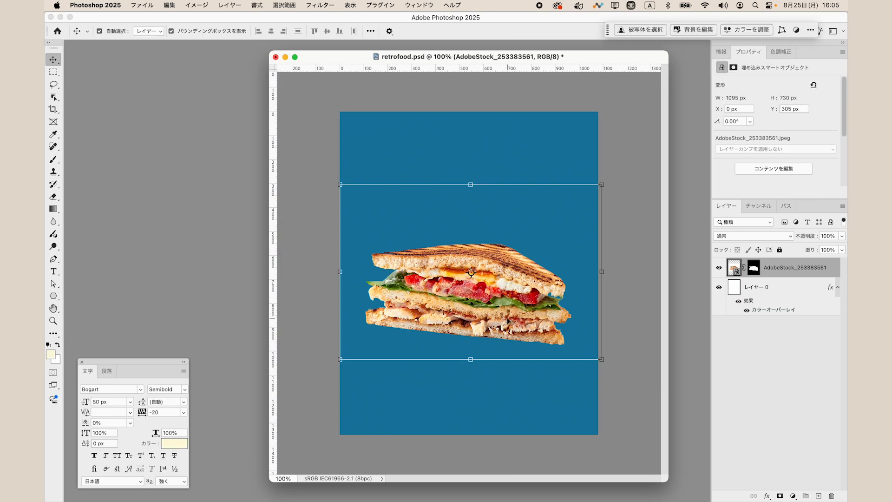
drag(506, 317, 531, 334)
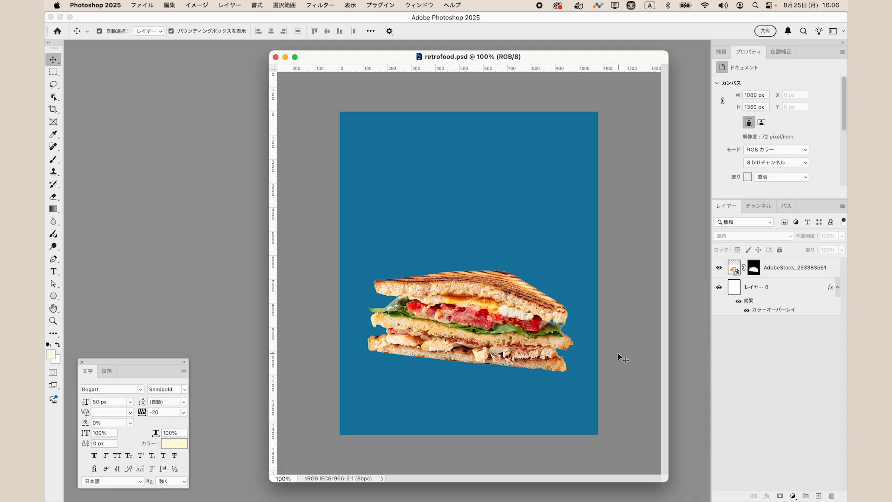
Add the title text "Sandwich" in Bogart Semibold, 230 px, with 160 px leading, -20 tracking and colour #fffadd
click(54, 271)
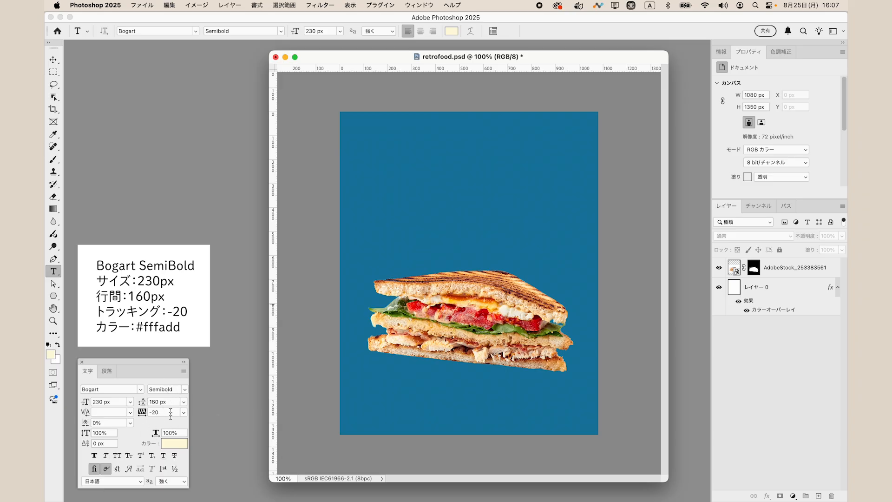
click(175, 443)
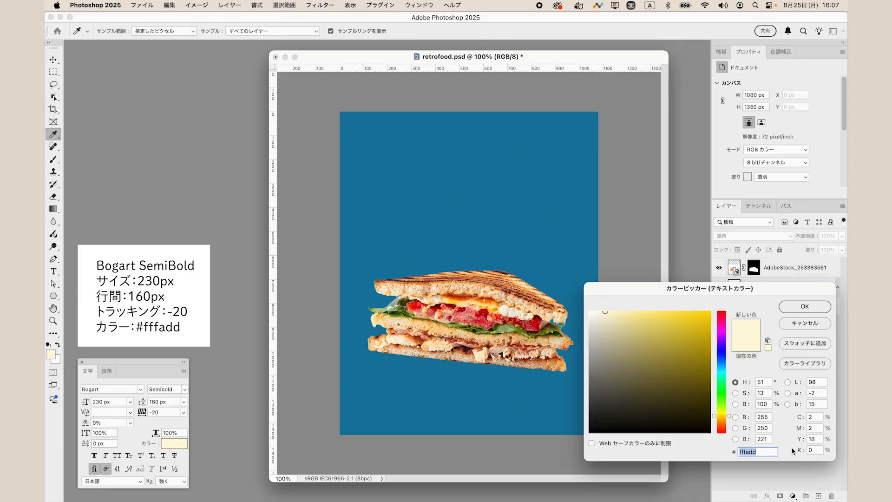
click(791, 308)
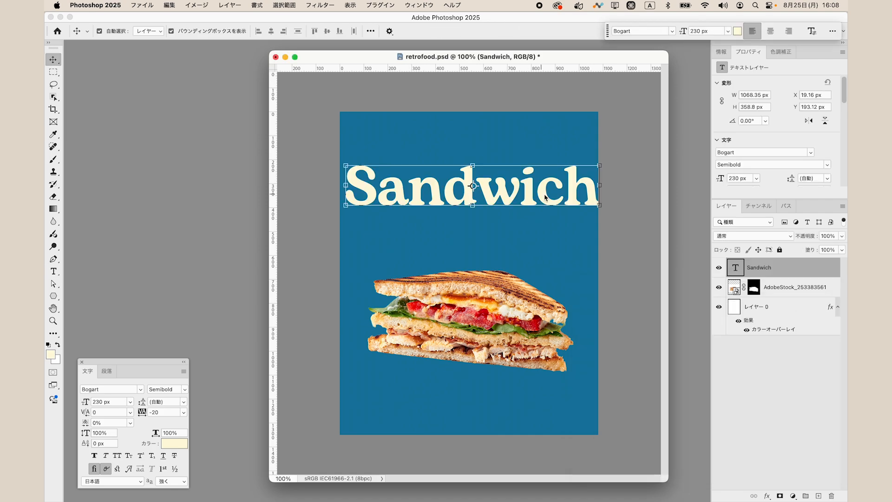
Split the title before "wich", indent that line with five spaces, and move the title to about X 117 px, Y 181 px
double_click(518, 193)
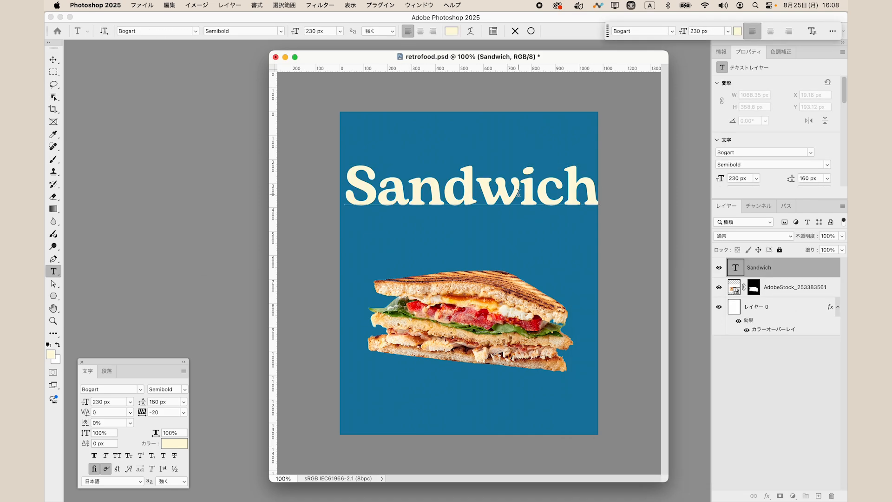
key(Return)
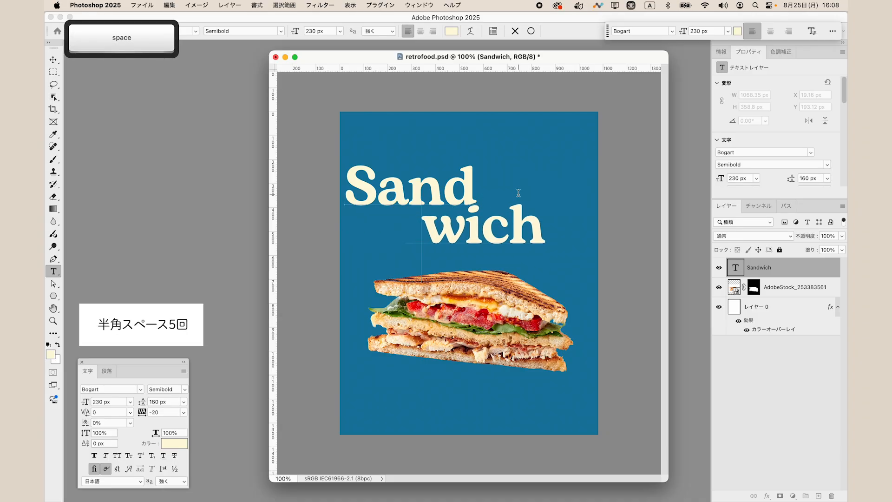
click(54, 60)
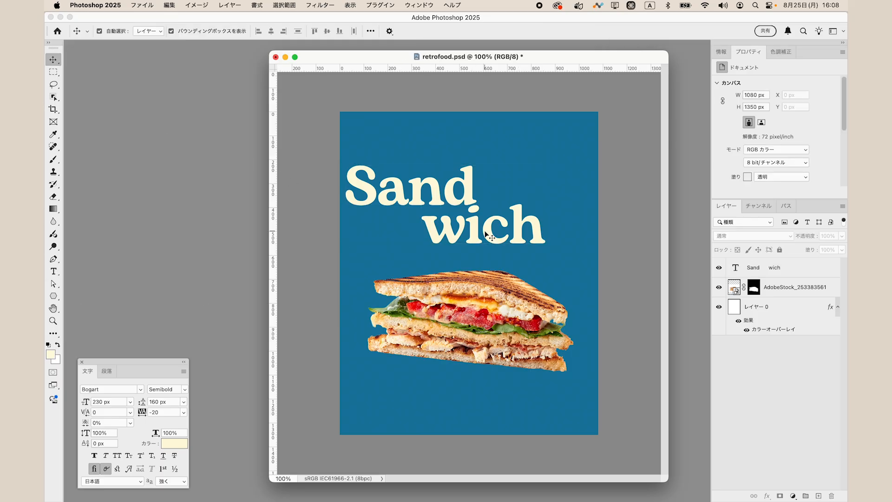
drag(485, 231, 508, 231)
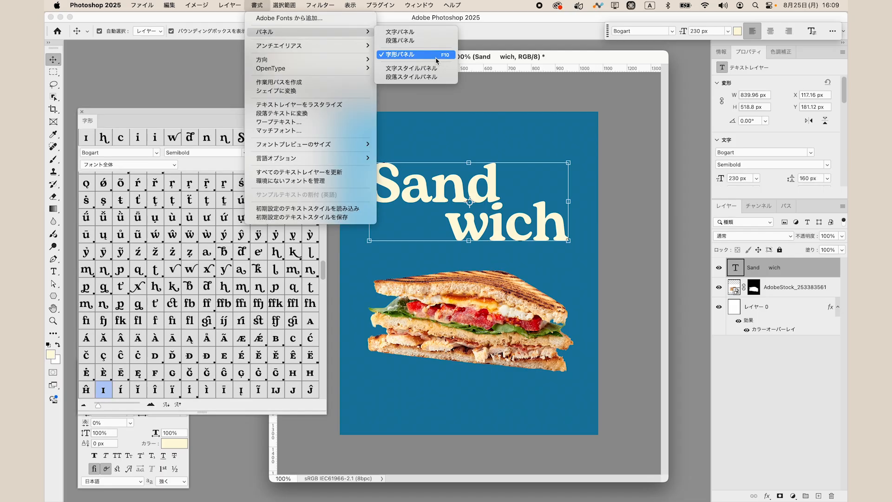
Display the Bogart Semibold glyphs, limited to alternates for the current selection (現在の選択文字の異体字)
click(436, 54)
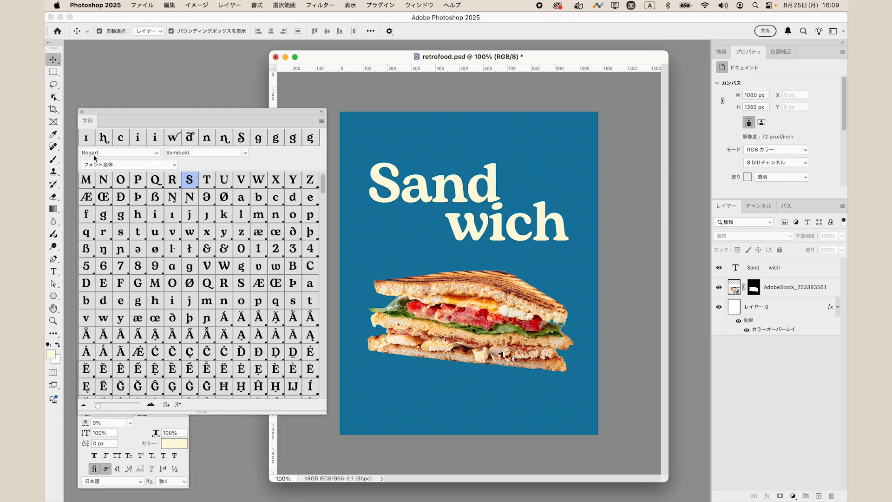
click(176, 168)
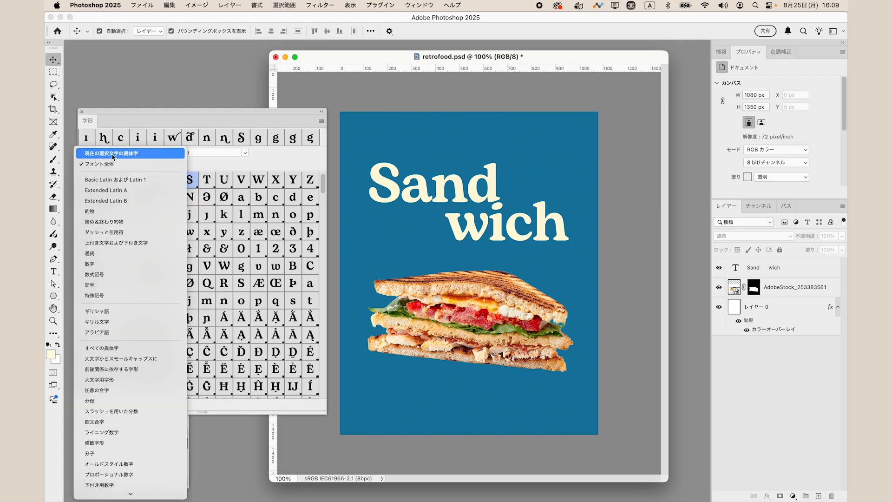
click(141, 157)
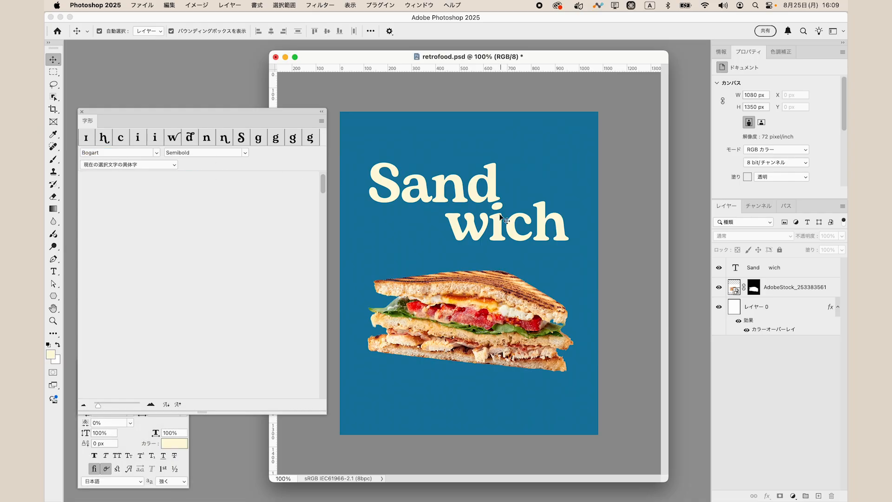
Replace the title's initial "S" with its third glyph alternate, the one with curled ends
click(443, 202)
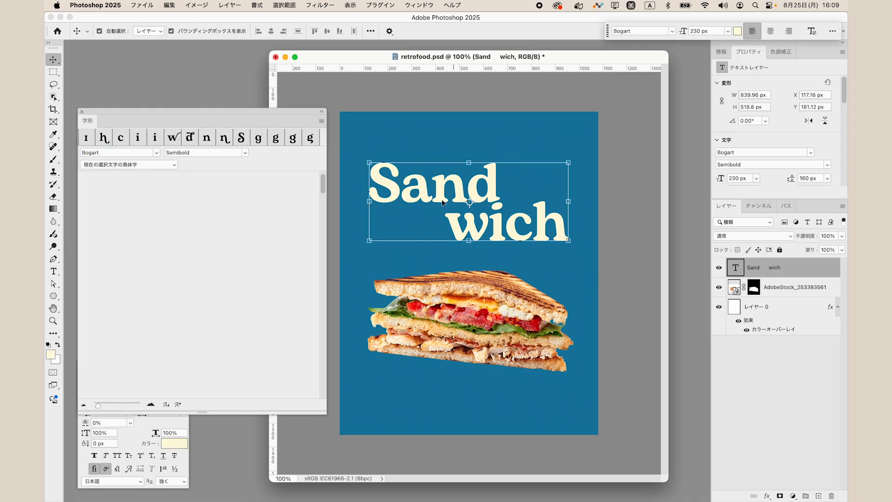
double_click(411, 191)
key(Left)
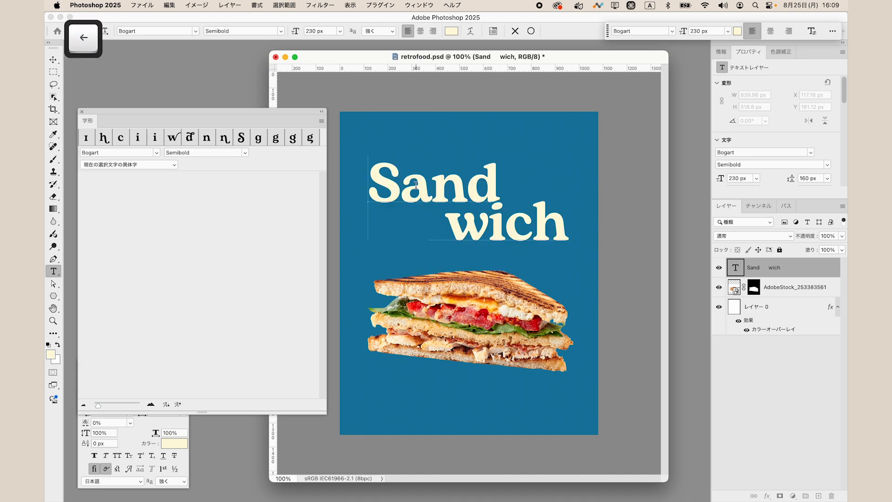
key(shift+Right)
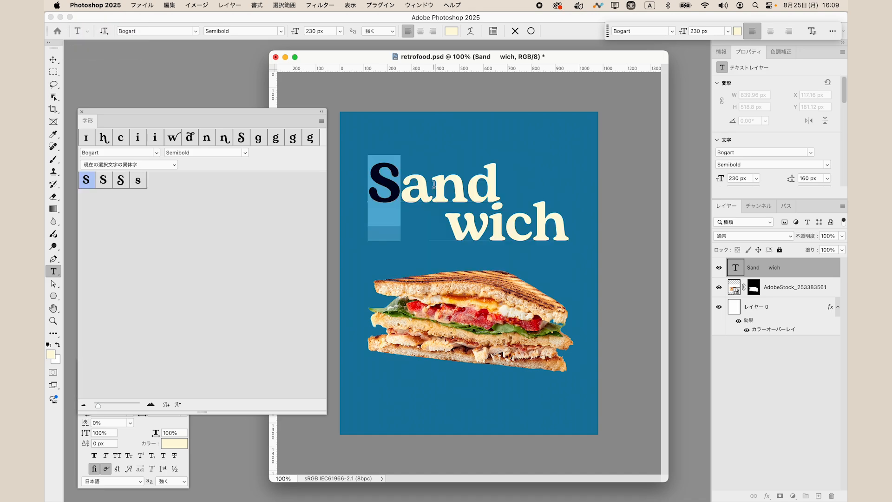
double_click(121, 184)
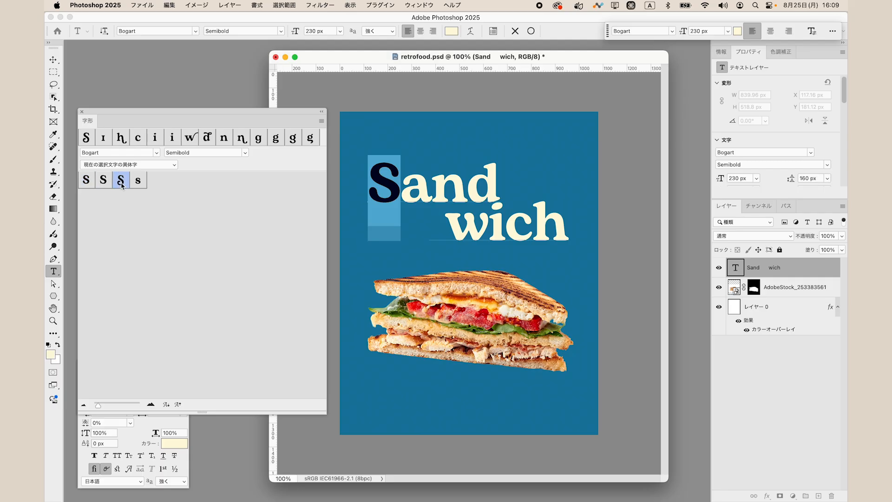
click(402, 187)
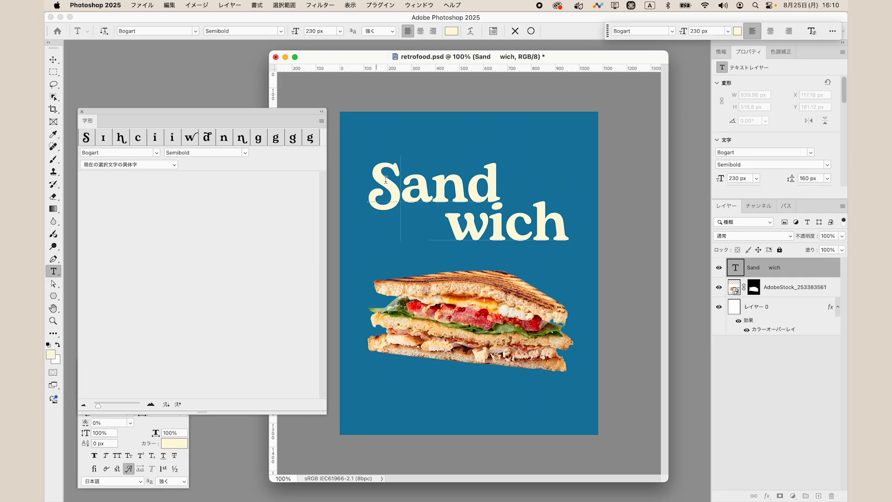
Replace the "d" at the end of "Sand" with its third glyph alternate, the one with a swash on top
click(471, 186)
key(shift+Right)
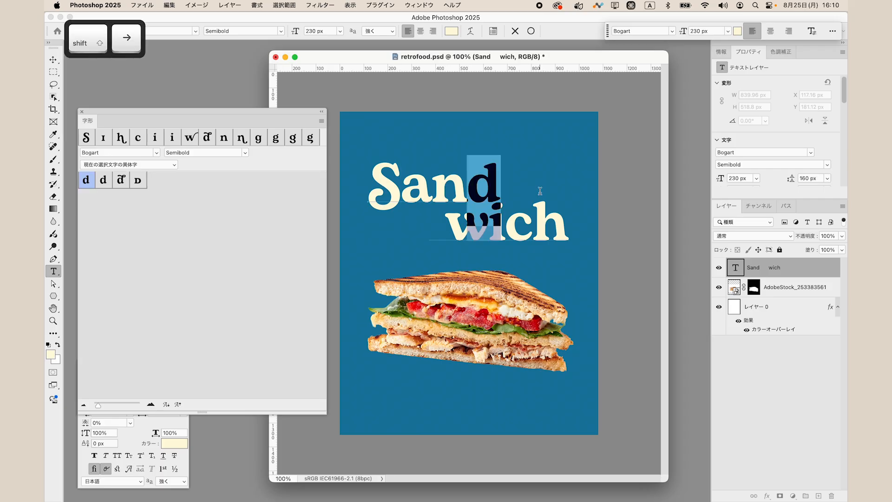
double_click(120, 180)
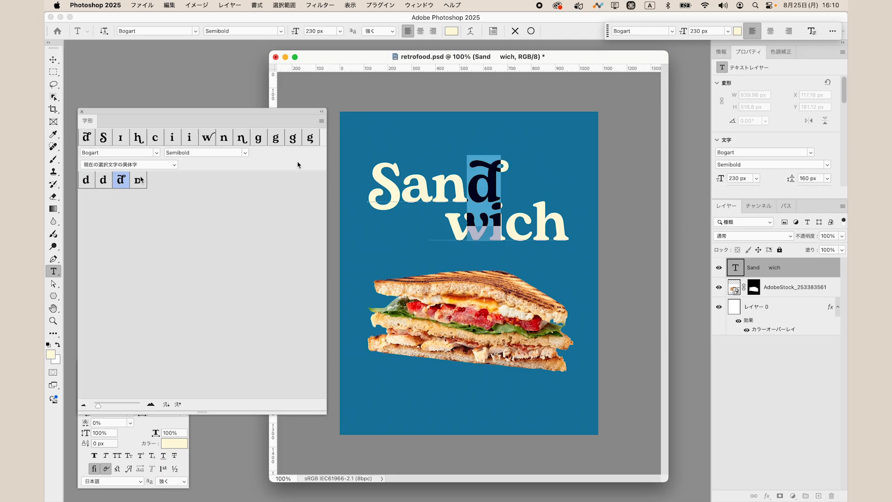
click(478, 193)
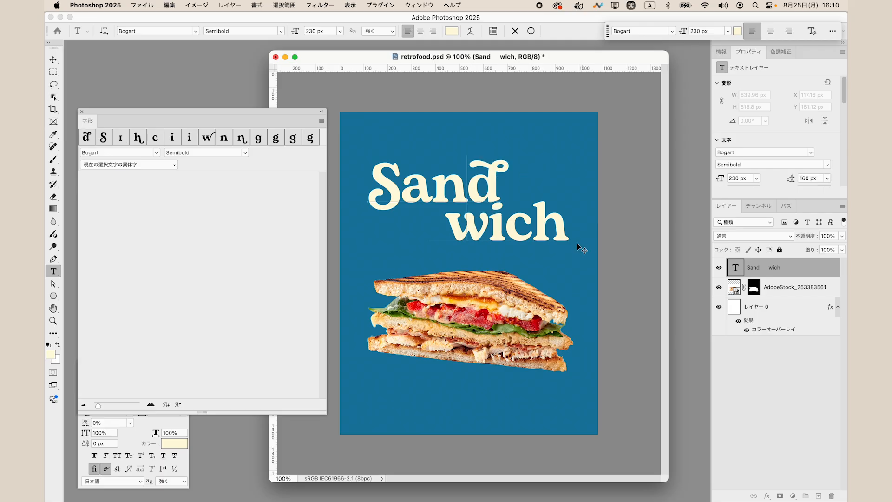
Replace the "w" of "wich" with its fourth glyph alternate, the one with a swash over the next letter
click(489, 218)
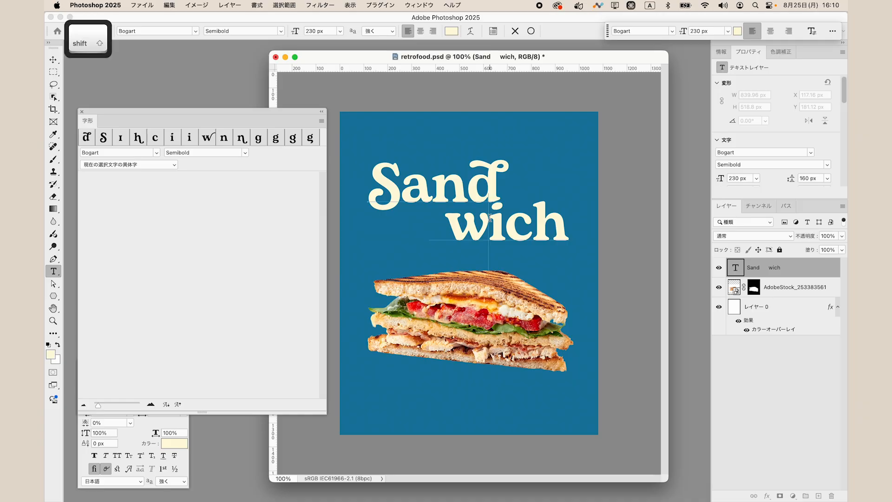
key(shift+Left)
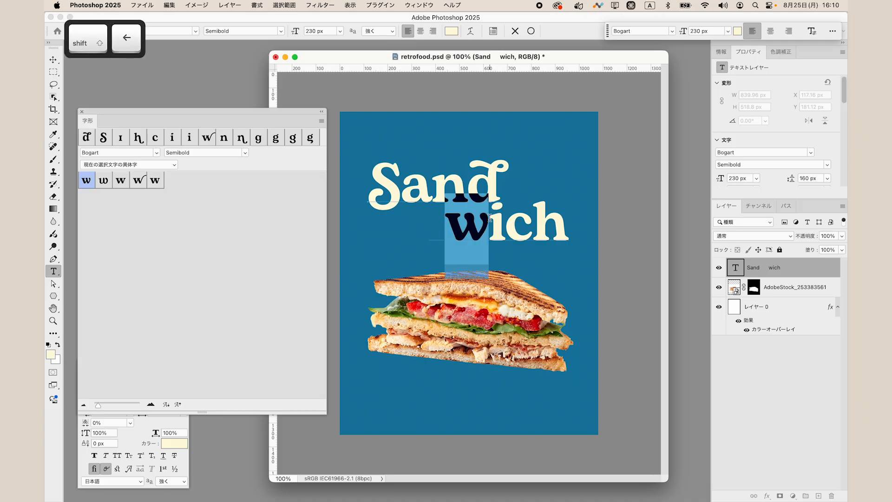
double_click(142, 181)
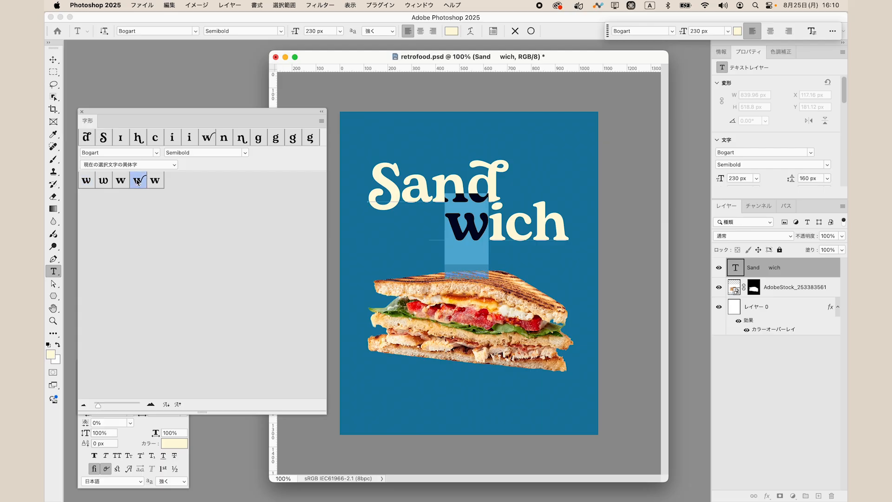
Replace the "i" of "wich" with its fourth glyph alternate, the dotless small-capital form
click(509, 218)
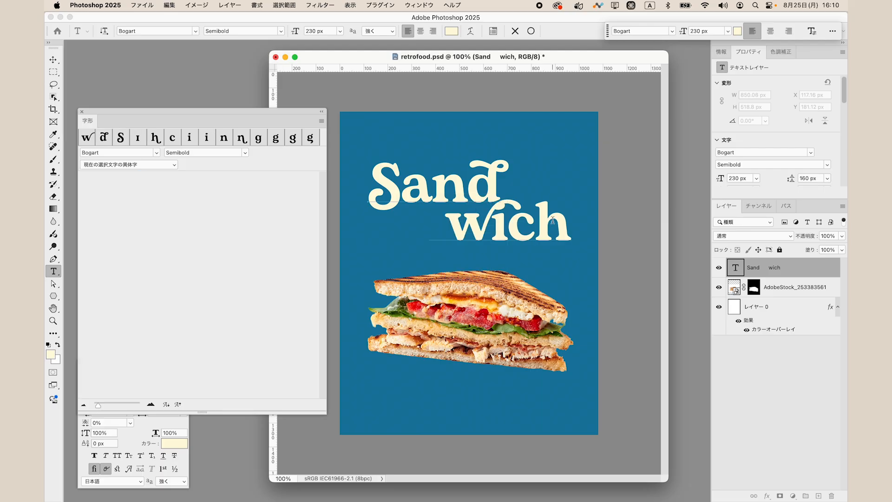
key(shift)
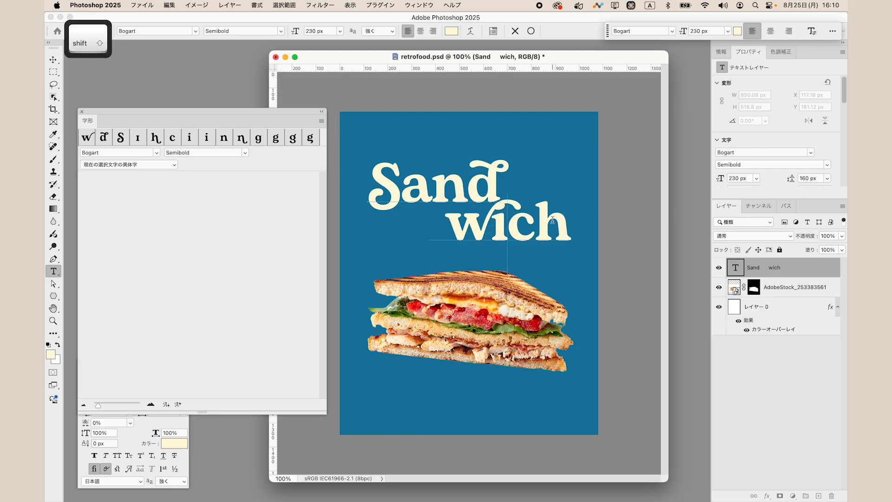
key(shift+Left)
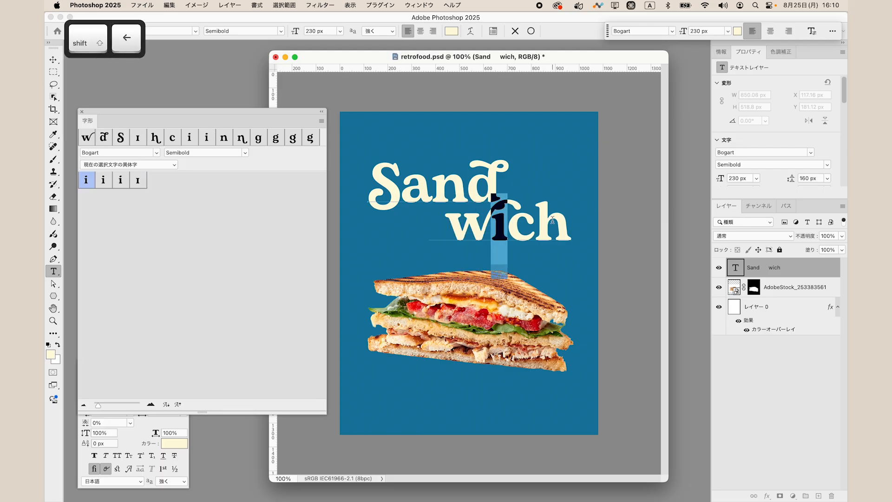
double_click(138, 180)
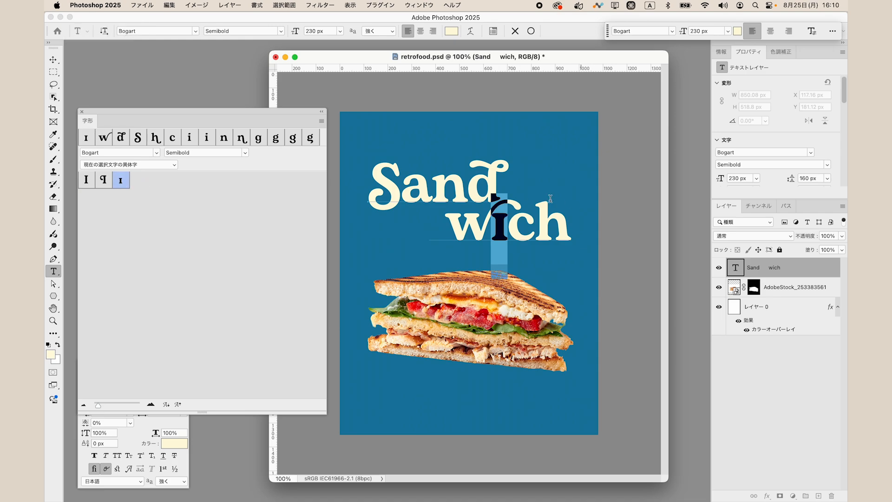
click(468, 232)
Replace the final "h" with its third glyph alternate, the one with a descending curled tail, and close the Glyphs panel
click(532, 216)
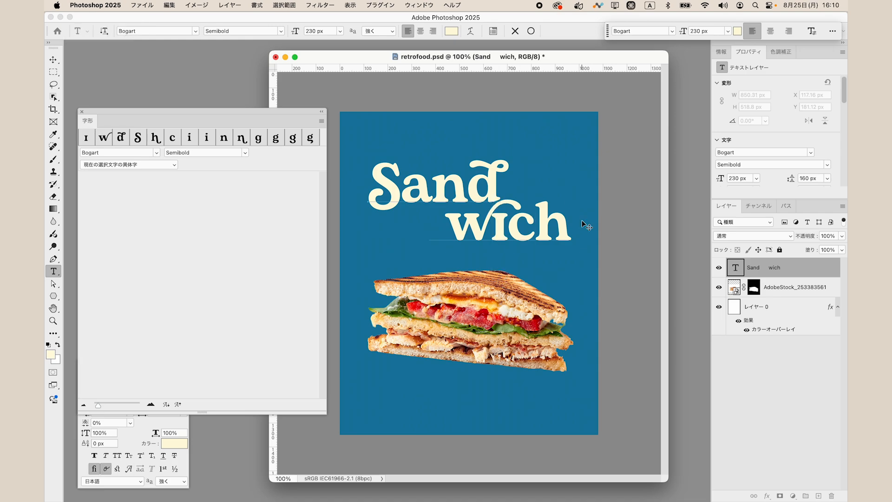
key(shift+Right)
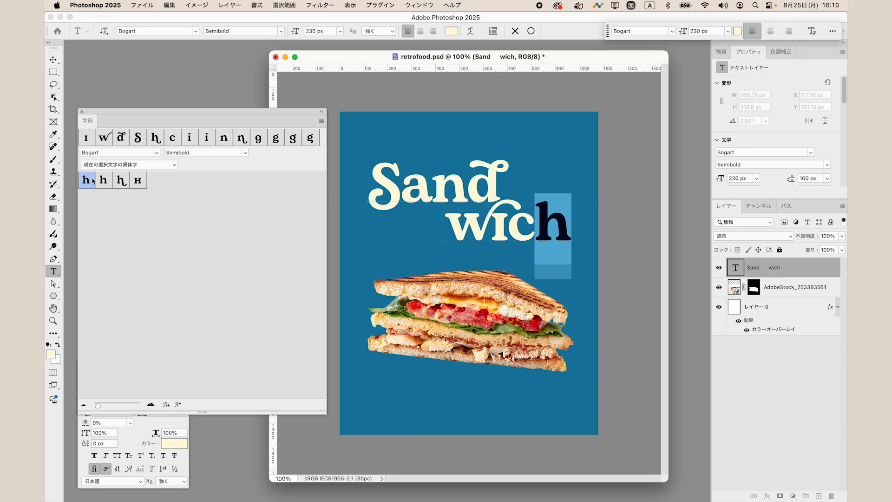
double_click(121, 181)
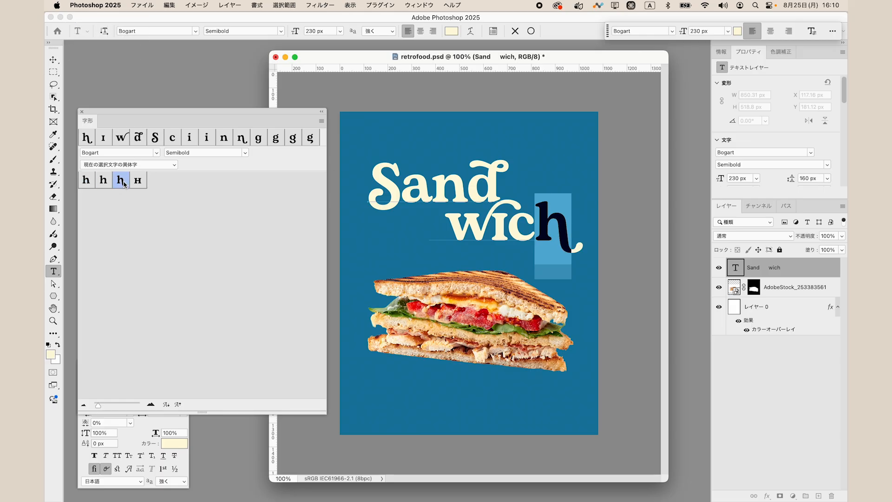
click(458, 280)
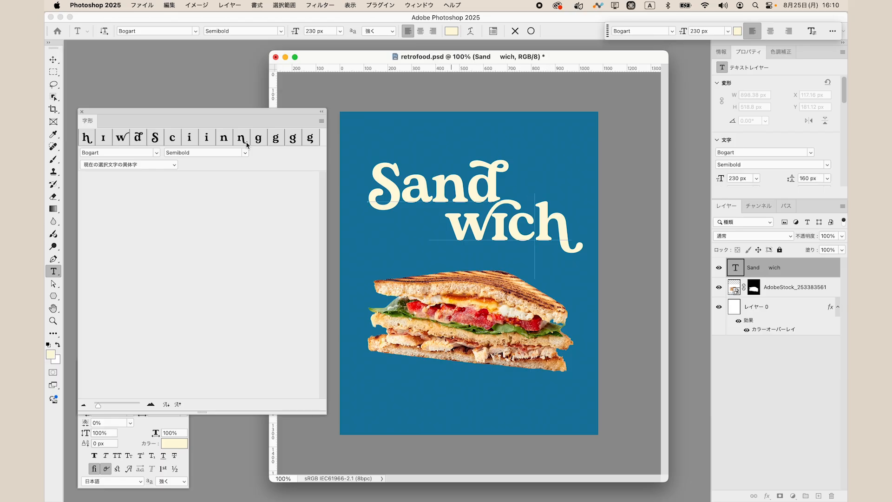
click(81, 111)
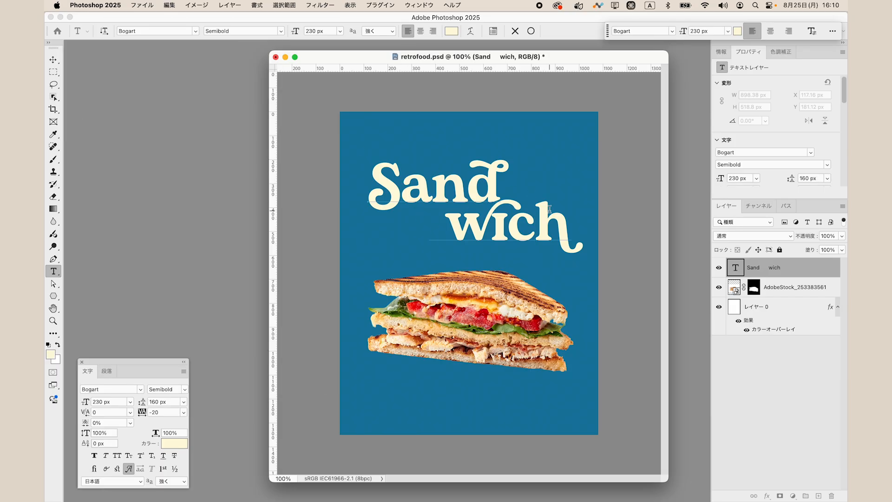
Fine-tune the kerning between the title's letters on both lines, setting the "a"–"n" pair of "Sand" to 20
key(Right)
key(Right)
key(alt+Left)
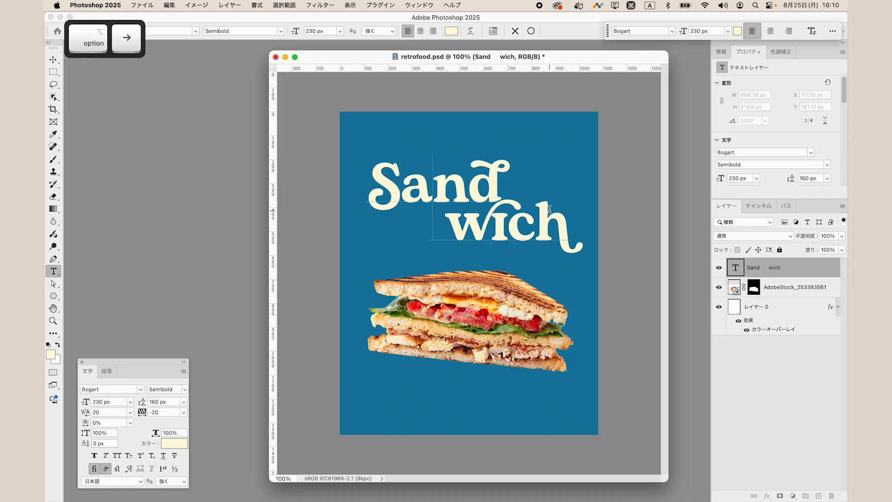
key(alt+Left)
key(Down)
key(alt+Left)
key(Up)
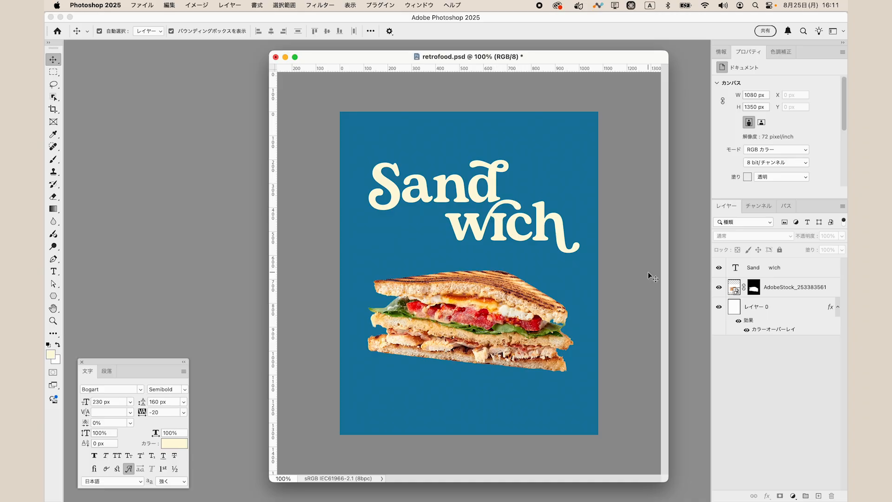
Align the title's horizontal center with the blue background layer
click(465, 214)
shift+click(542, 128)
click(274, 32)
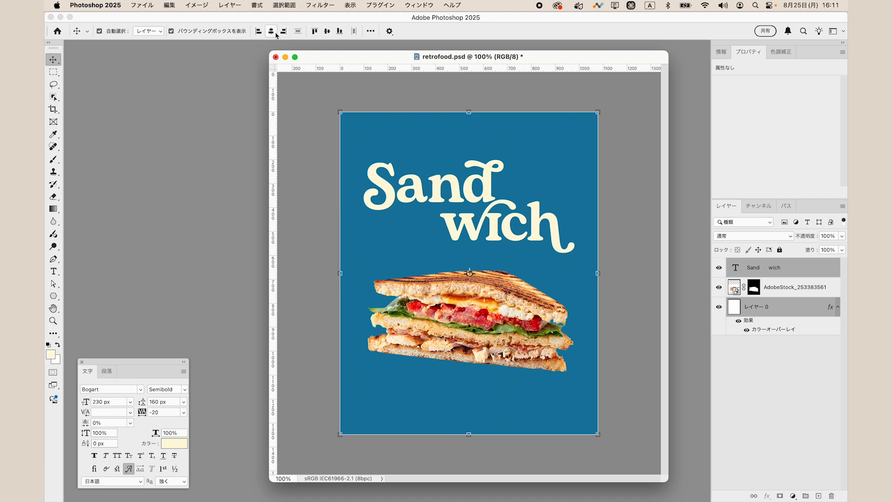
click(647, 303)
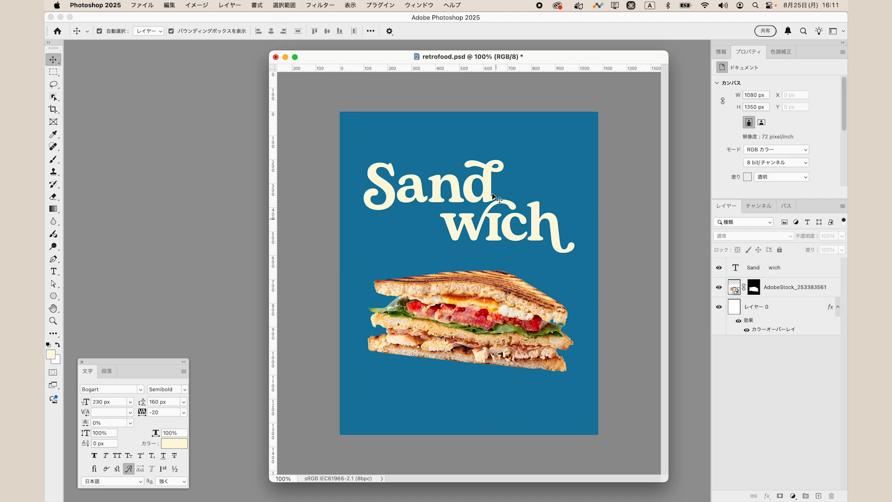
Nudge the title 15 px to the right, to about X 111 px
click(482, 218)
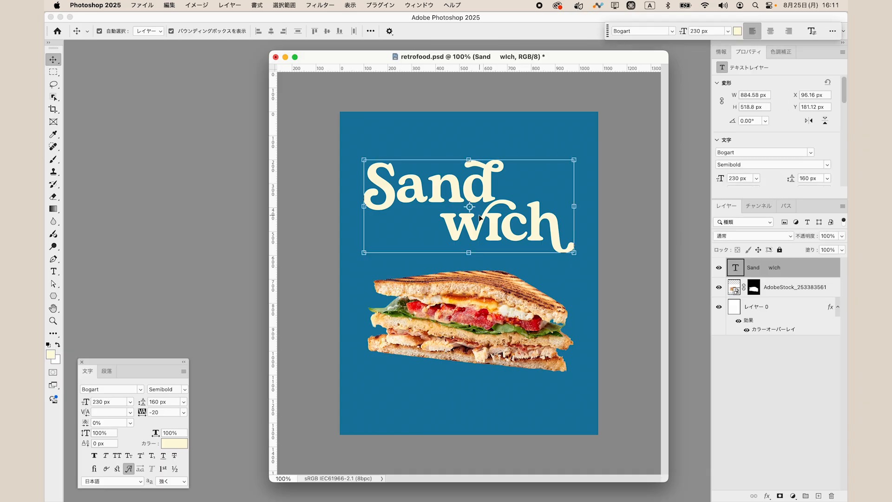
key(Right)
key(Right)
key(Right)
key(Right)
key(Right)
key(Right)
key(Right)
key(Right)
key(Right)
key(Right)
key(Right)
key(Right)
key(Right)
key(Right)
key(Right)
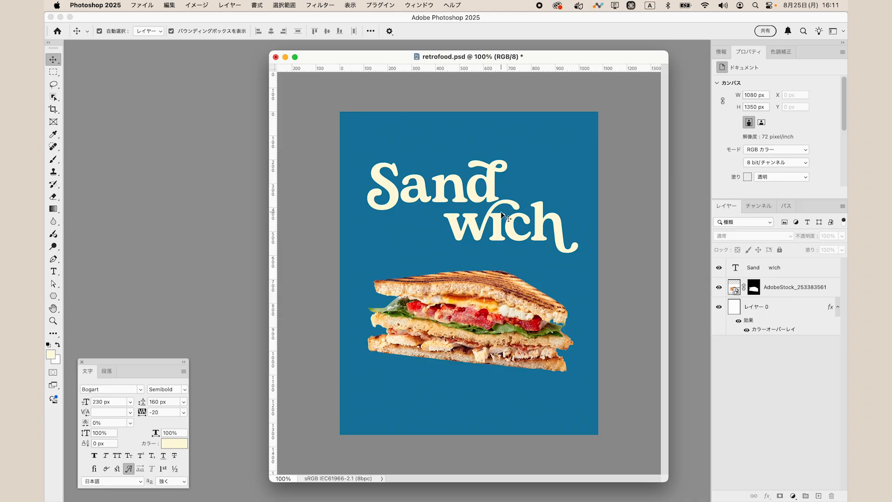
Duplicate the title layer and move the copy down to about X 96 px, Y 396 px
click(524, 222)
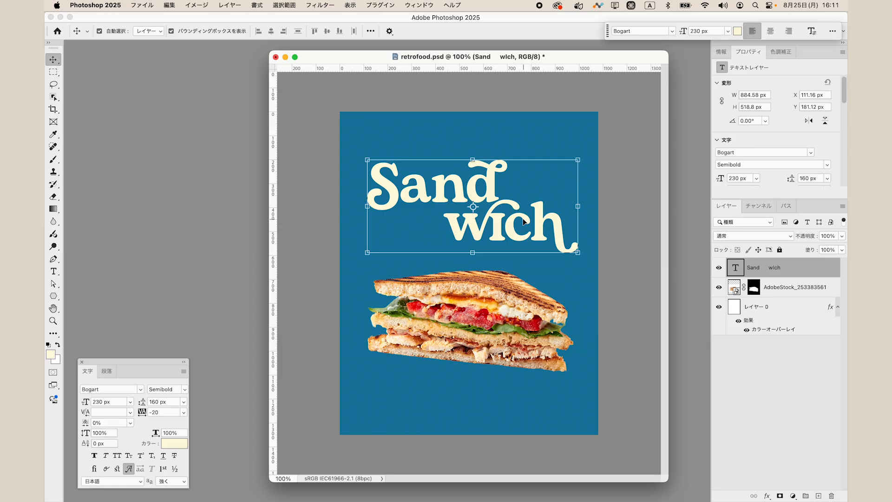
key(super+j)
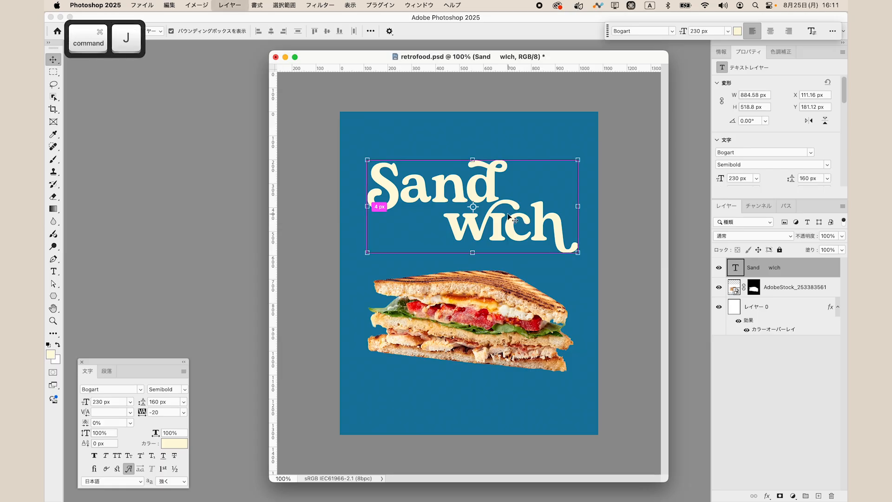
drag(489, 186, 487, 241)
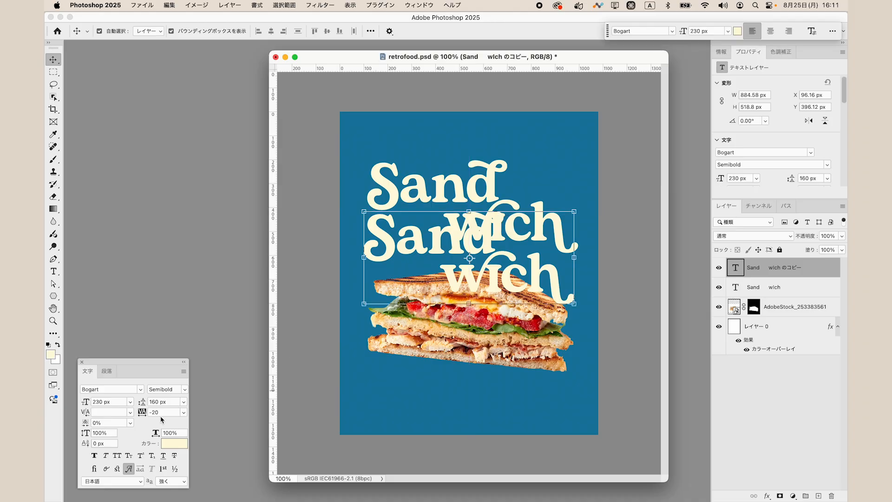
Set the title copy to 30 px with 40 px leading and place it at about X 145 px, Y 464 px
double_click(124, 402)
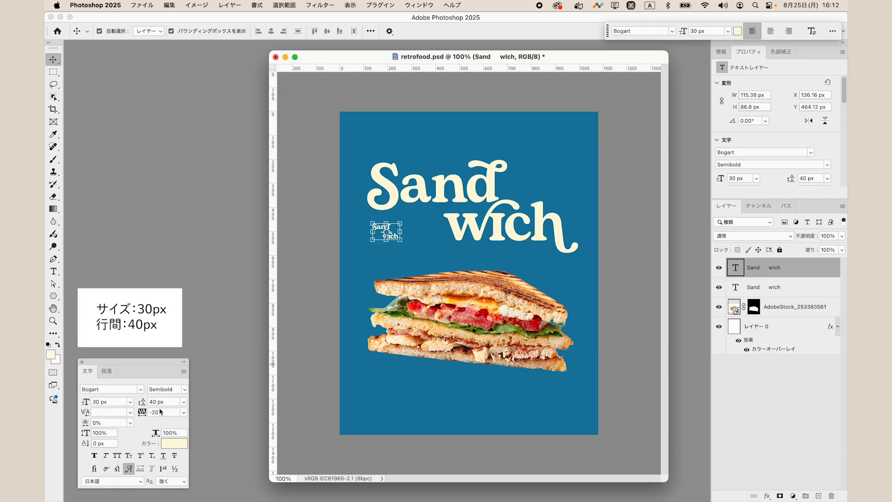
click(307, 268)
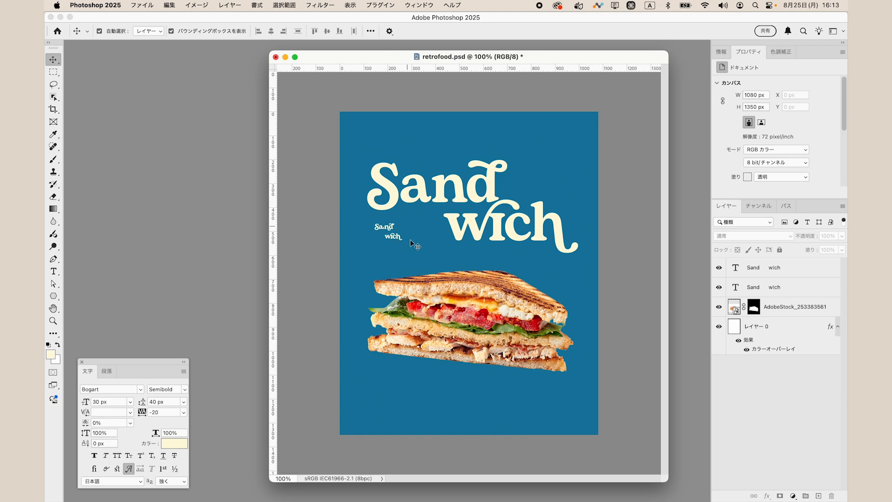
click(395, 243)
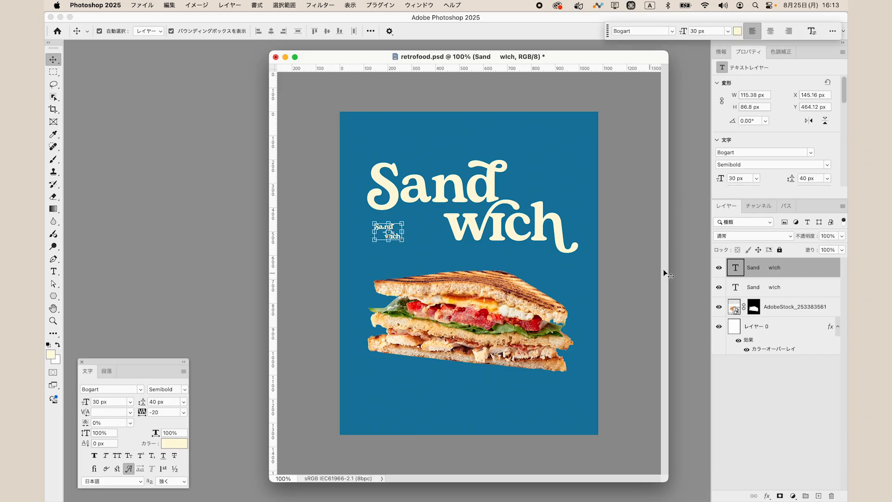
Turn off the Swash feature for all of the small title copy's text
double_click(736, 268)
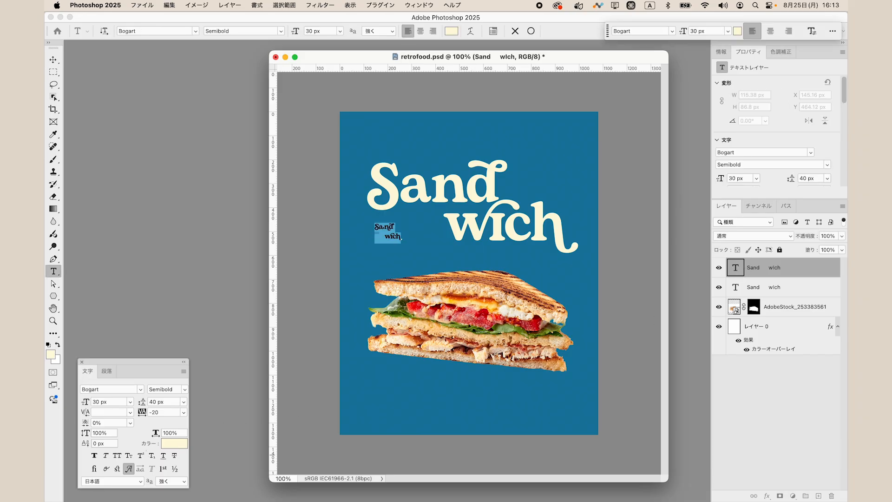
click(131, 472)
click(53, 60)
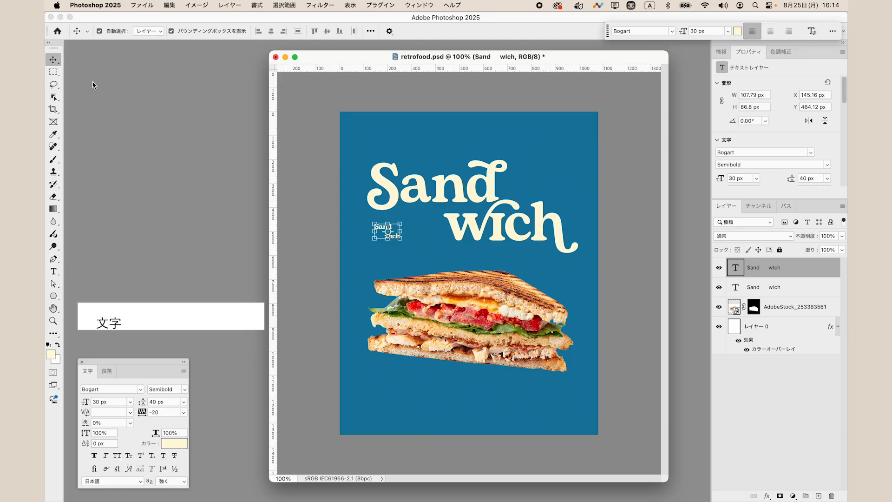
Replace the small copy's text with "Fried Egg / Tomato /" and "Lettuce / Chicken" on two lines, at about X 110 px, Y 466 px
click(309, 193)
double_click(396, 237)
key(super+a)
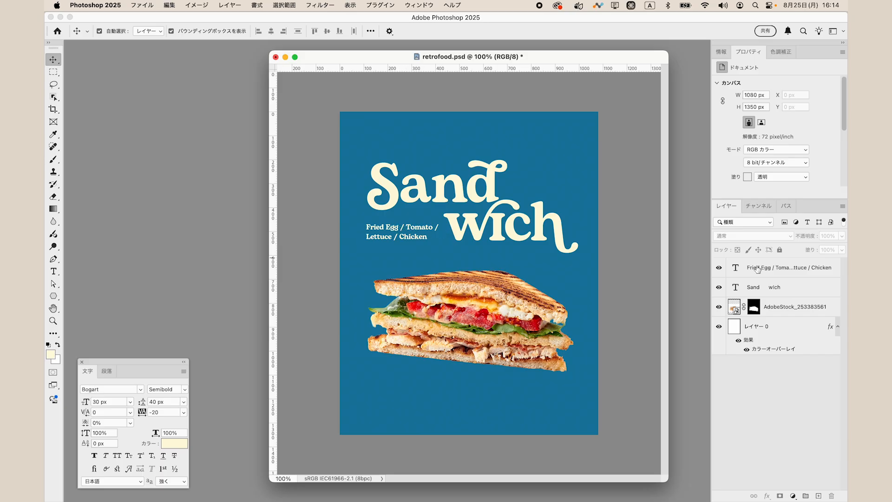
Set the slash between "Fried Egg" and "Tomato" to 25 px
double_click(736, 268)
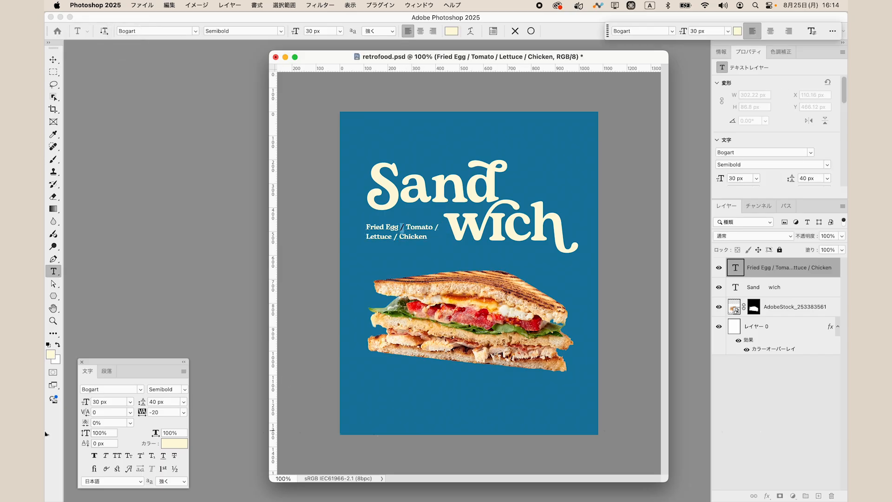
click(116, 402)
text(25)
key(Return)
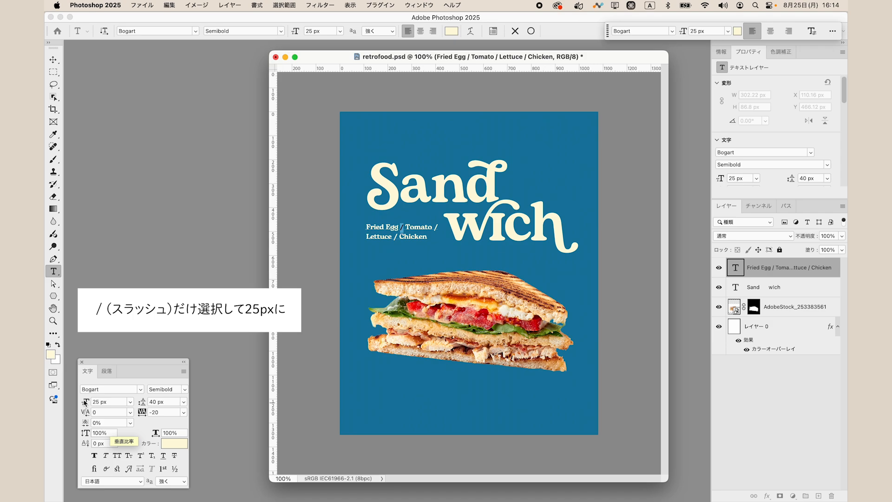
Set the slash after "Tomato" and the one between "Lettuce" and "Chicken" to 25 px
key(Right)
key(Right)
key(Right)
key(Right)
key(Right)
key(Right)
key(Right)
key(Right)
key(Right)
key(shift+Right)
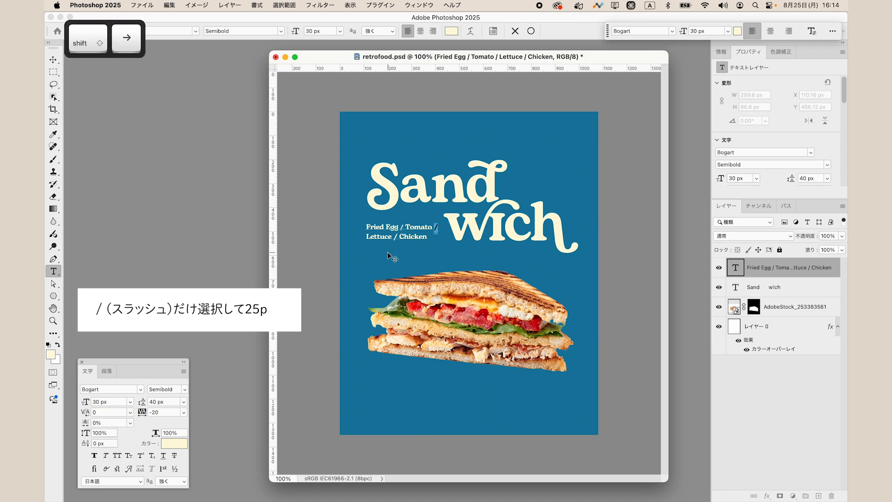
click(117, 398)
text(25)
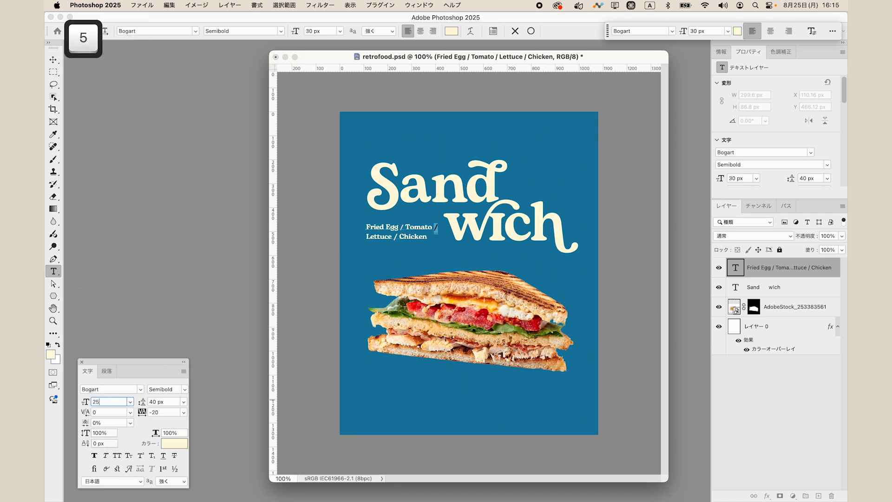
key(Return)
key(Right)
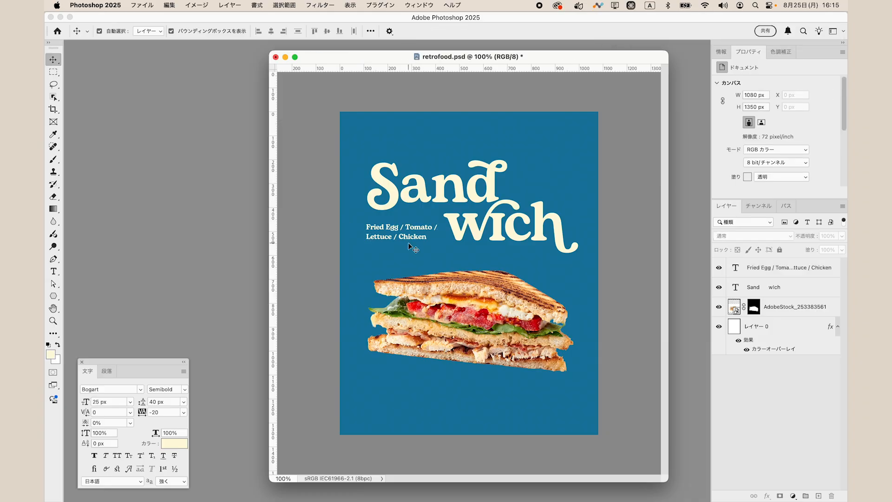
Loosen the kerning letter by letter throughout the ingredients text
double_click(734, 266)
key(Left)
key(alt+Right)
key(alt+Right)
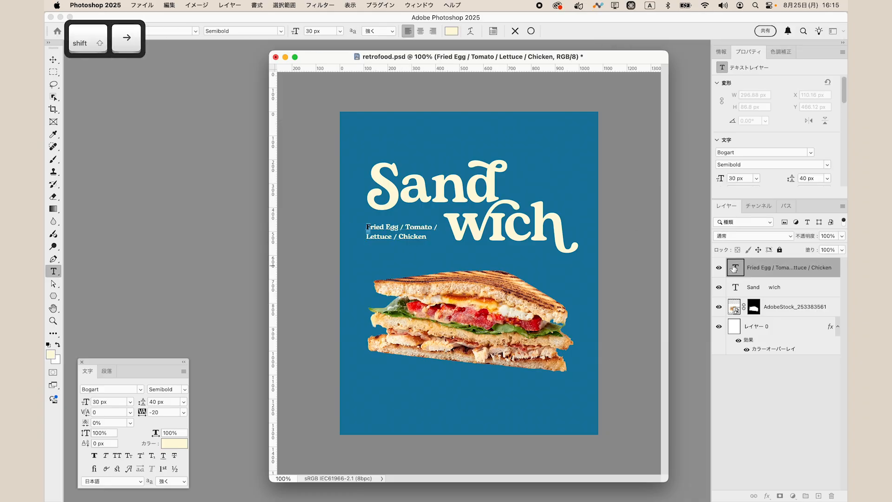
key(alt+Right)
key(Right)
key(alt+Right)
key(alt+Right)
key(Right)
key(Right)
Save the poster file and move the ingredients text slightly up to about X 115 px, Y 452 px
key(super+s)
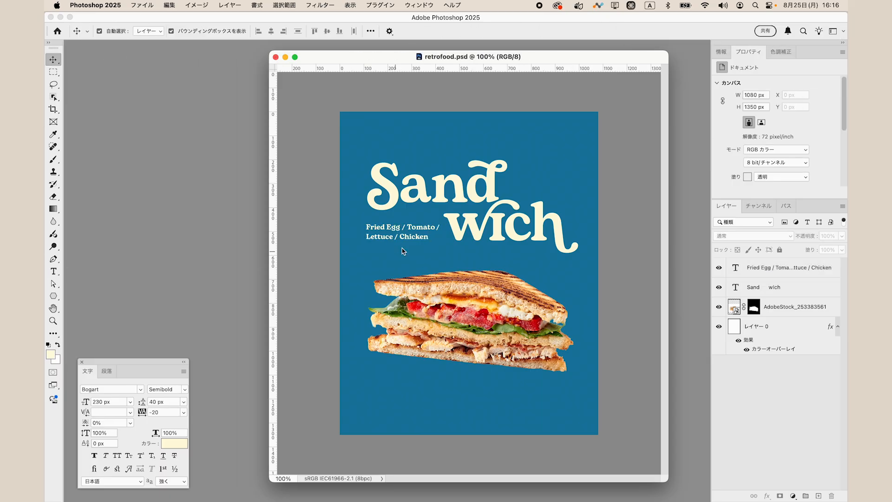
drag(412, 240, 412, 236)
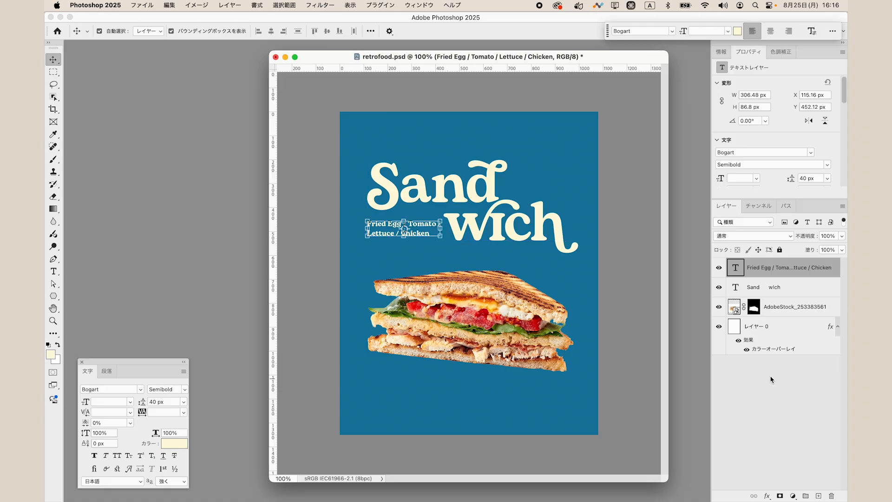
Shift the ingredients text slightly to about X 119 px, Y 454 px
click(771, 378)
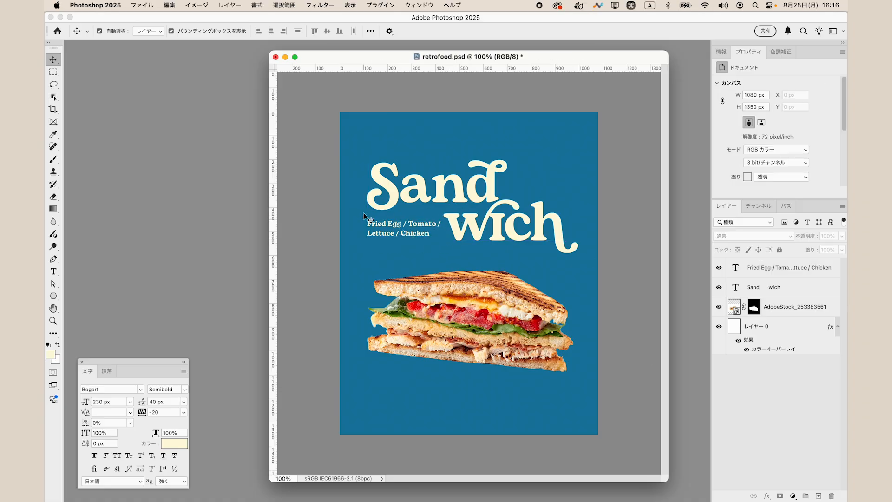
drag(403, 233, 404, 234)
click(422, 247)
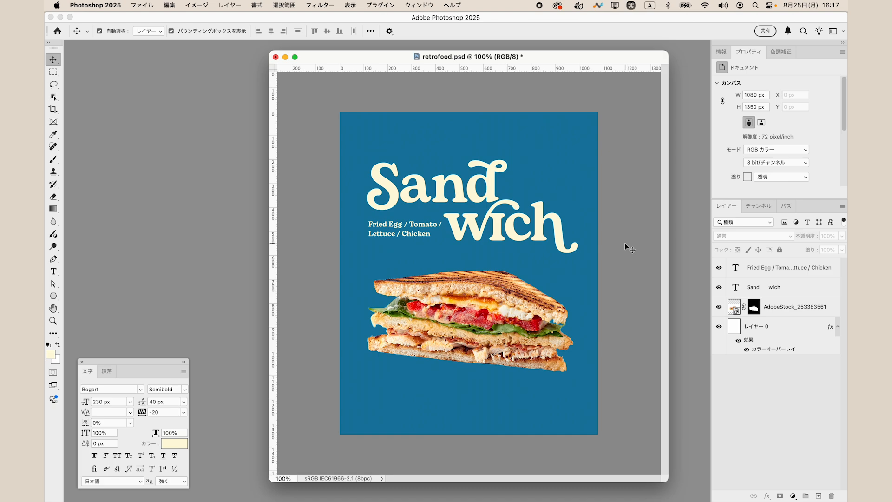
Duplicate the ingredients text and place the copy beside "Sand", above the end of "wich"
click(407, 233)
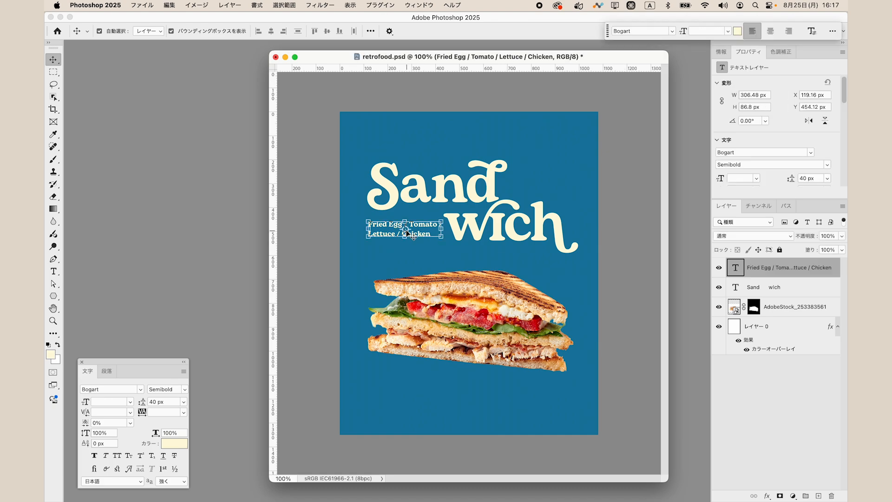
key(super+j)
drag(407, 233, 572, 179)
click(649, 242)
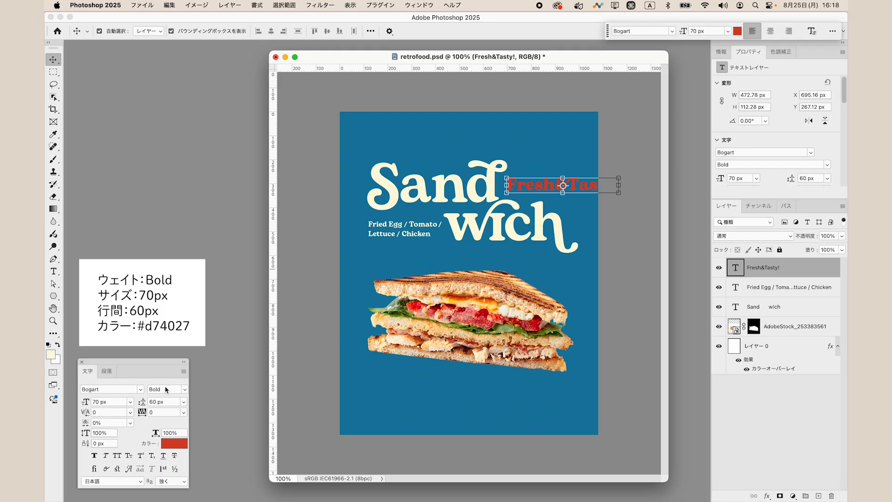
Reword the copied text as "Fresh&Tasty!" in Bogart Bold, 70 px with 60 px leading, coloured #d74027
click(172, 443)
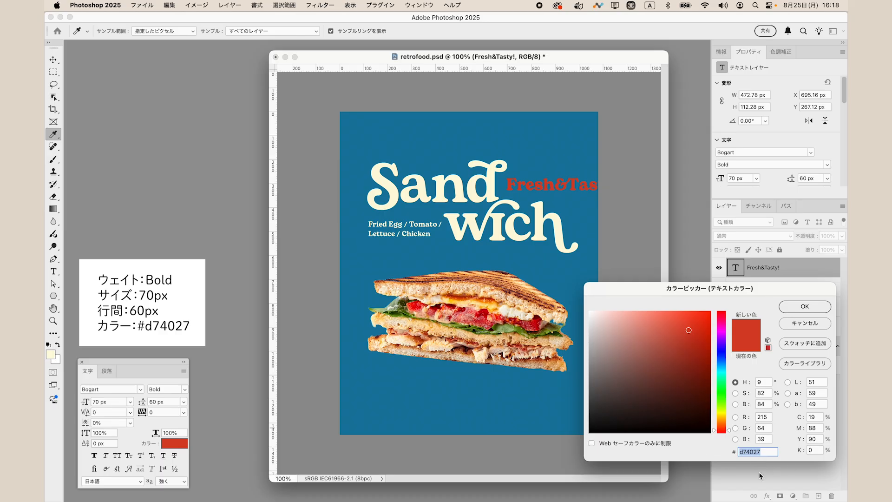
click(810, 308)
click(619, 224)
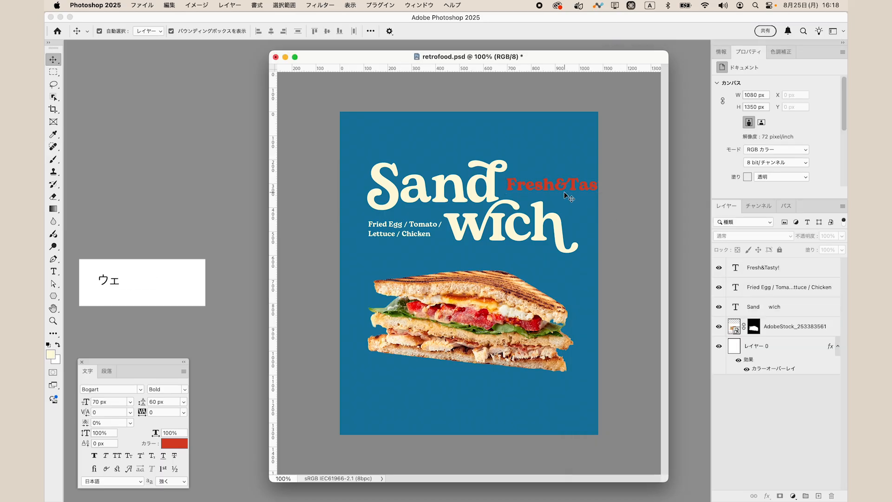
Break "Fresh&Tasty!" into two lines with "Tasty!" indented, and move the text to about X 723 px, Y 225 px
double_click(567, 175)
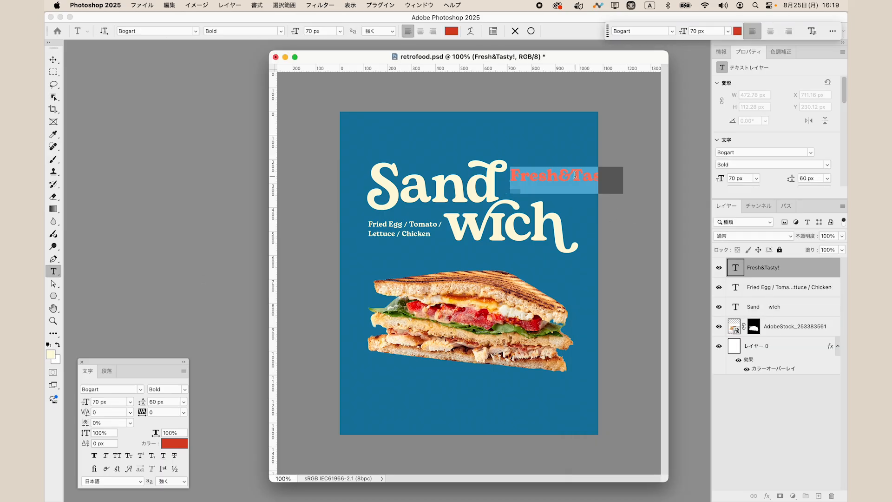
click(575, 175)
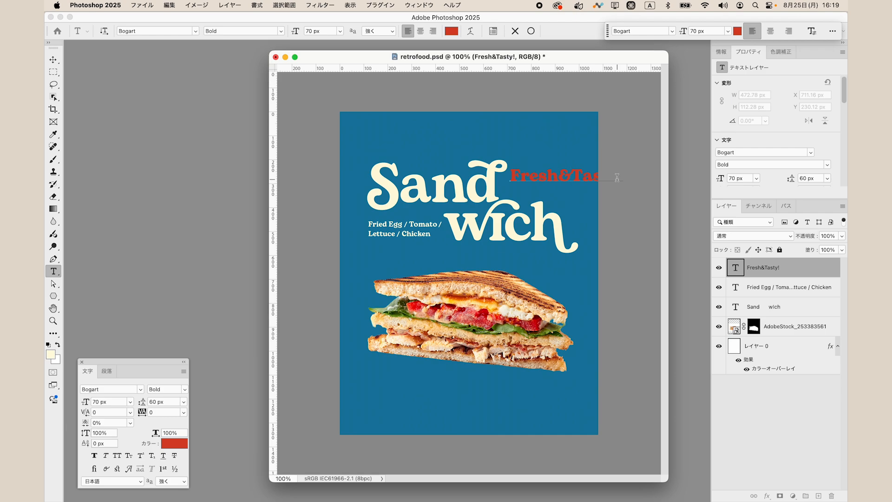
key(Return)
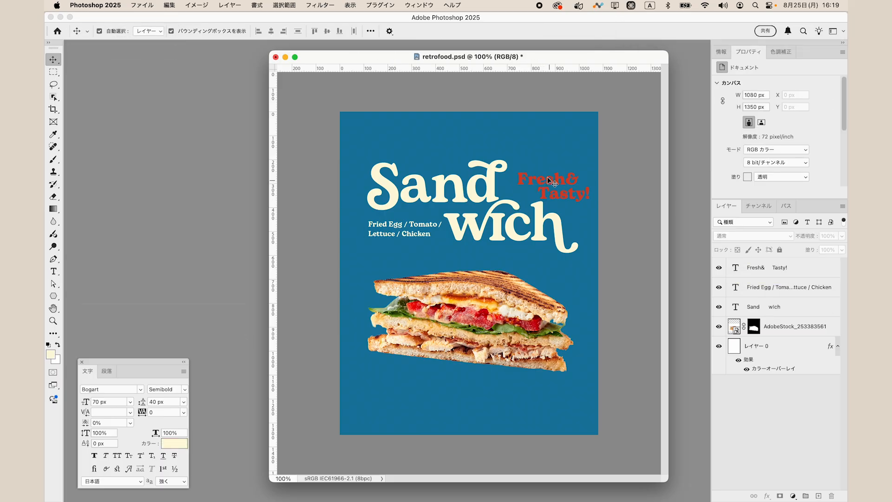
drag(549, 183, 545, 178)
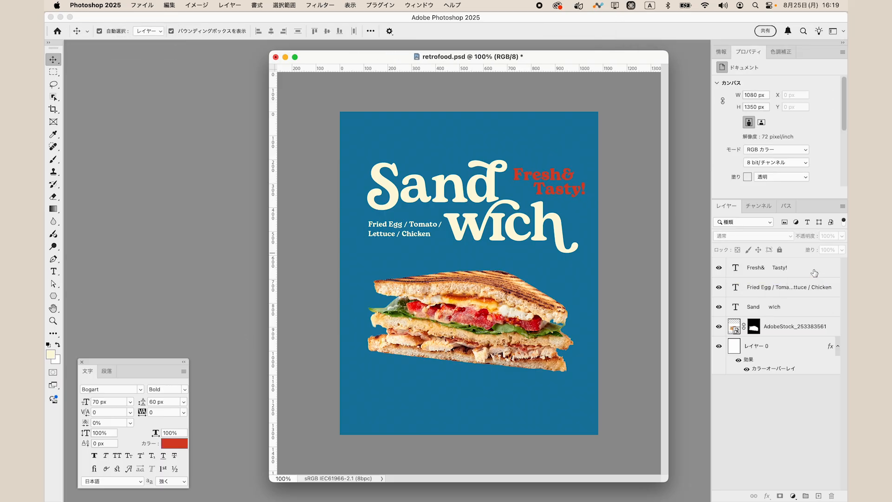
Add a 15 px outside stroke to the "Fresh& Tasty!" text, Normal blend mode, 100% opacity, colour #fffadd
double_click(811, 271)
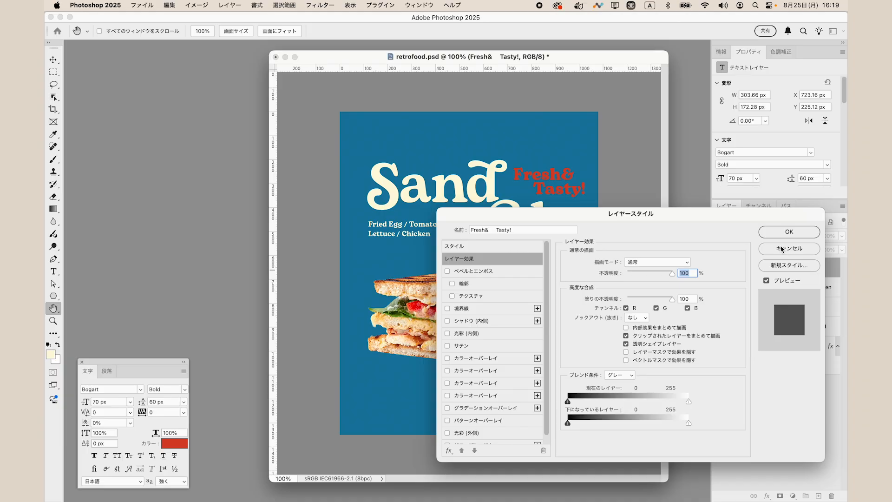
click(462, 308)
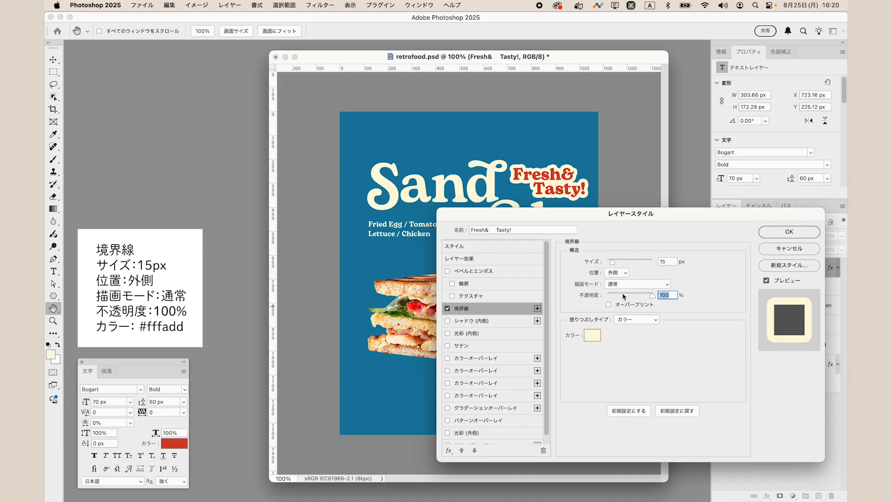
click(593, 335)
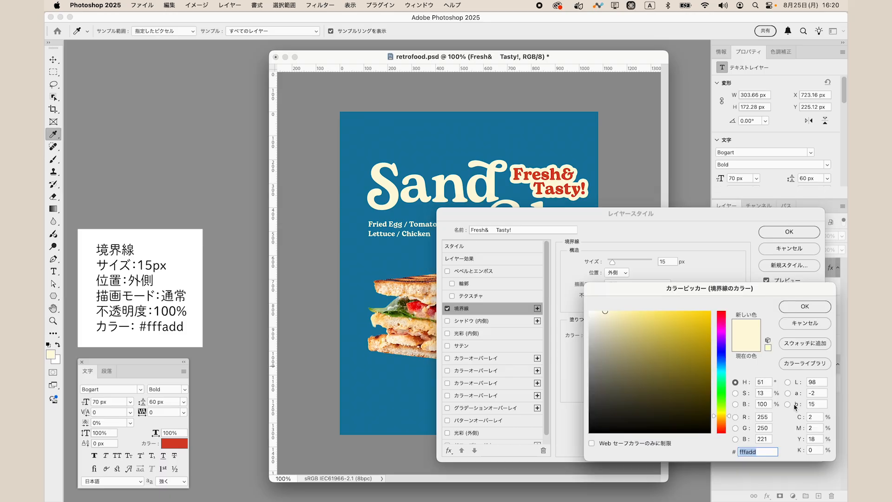
click(804, 306)
click(788, 231)
key(v)
click(615, 225)
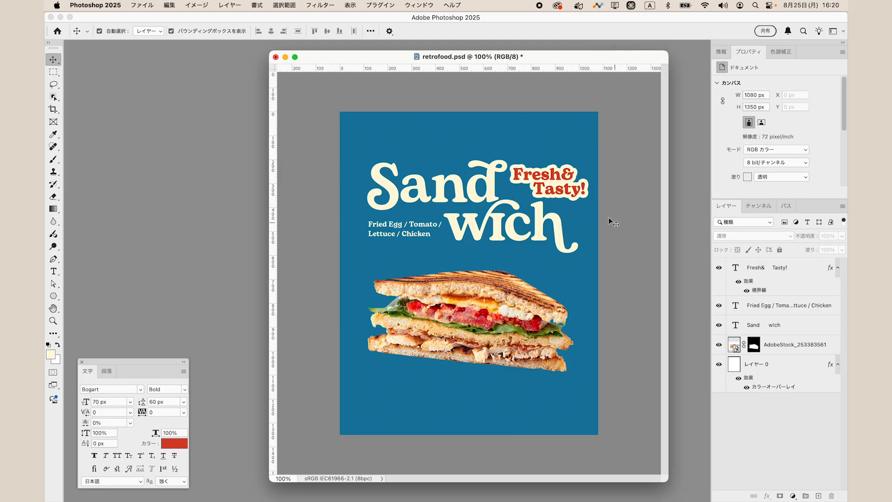
Adjust the kerning between individual letters of the "Fresh& Tasty!" text
double_click(576, 198)
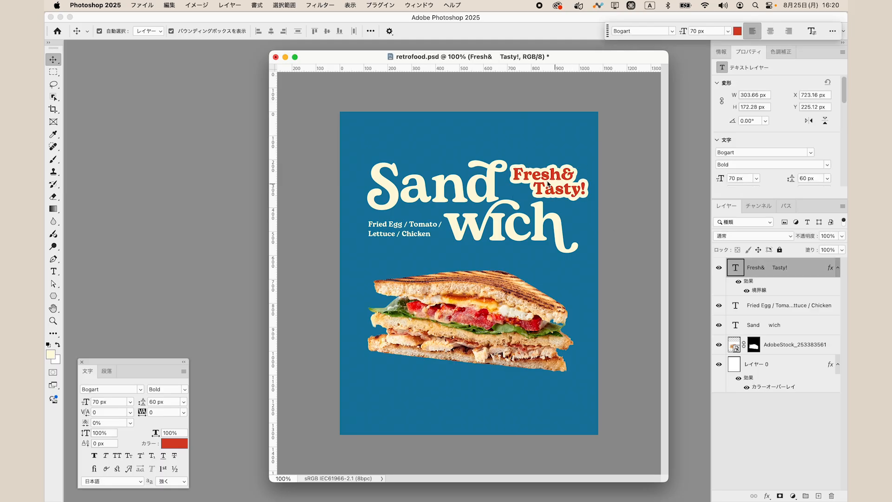
key(alt+Left)
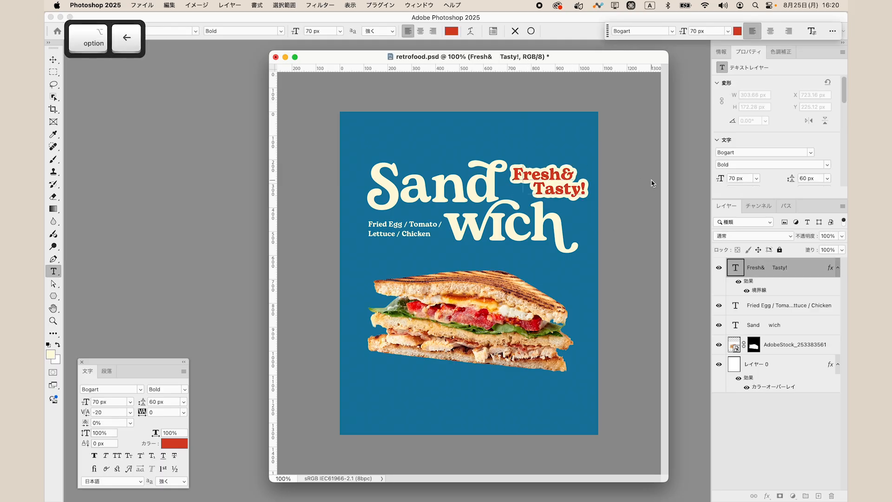
key(alt+Right)
key(Right)
key(alt+Left)
key(Down)
key(alt+Left)
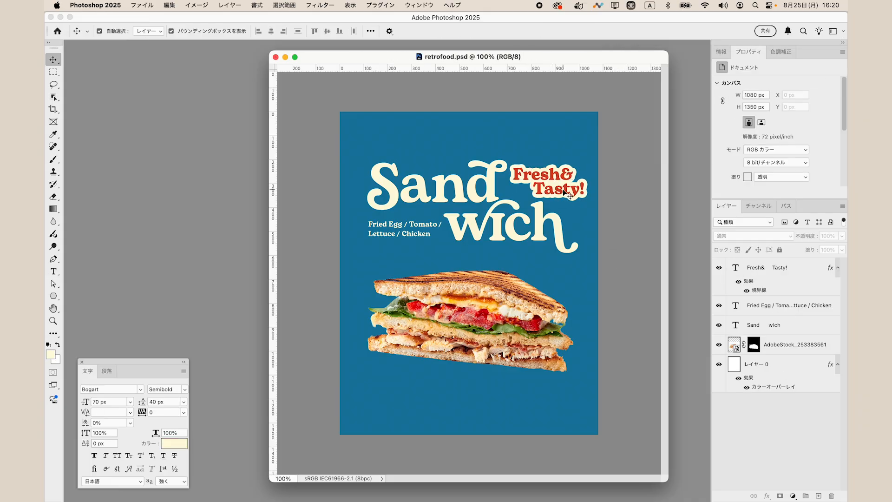
Duplicate the "Fresh& Tasty!" layer and set the lower layer's stroke to colour #555555, Multiply, 50% opacity
click(563, 193)
key(super+j)
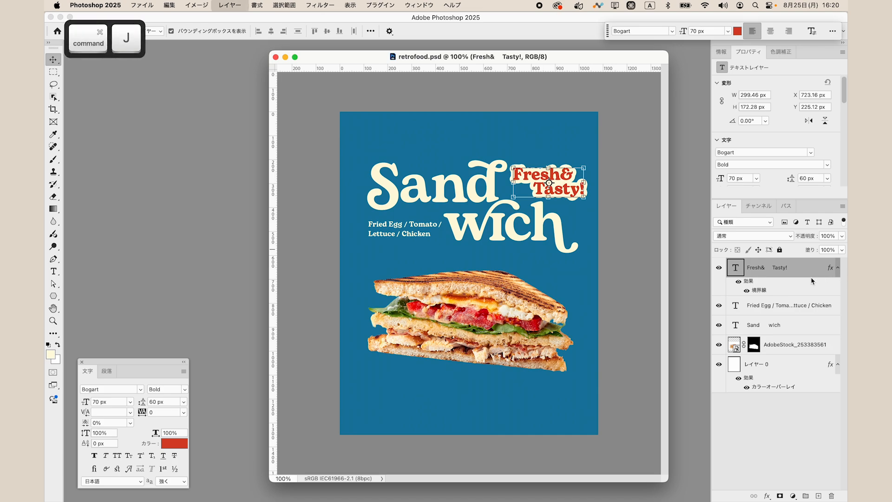
click(794, 313)
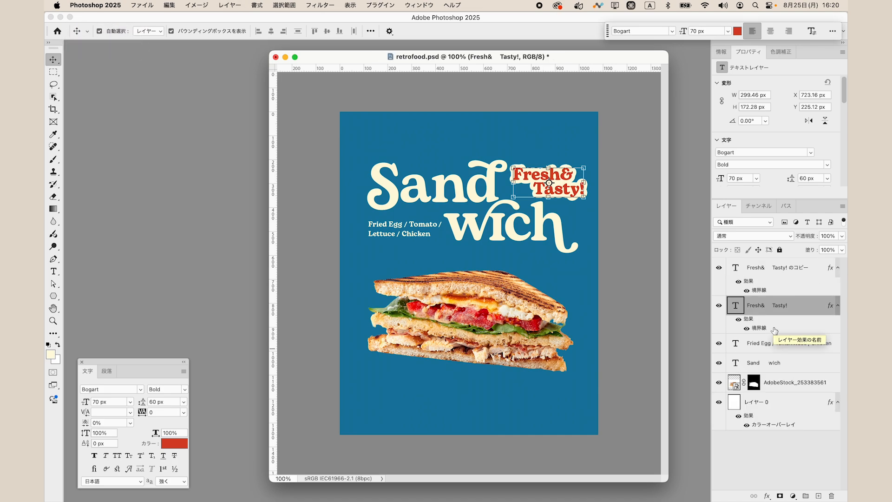
double_click(774, 329)
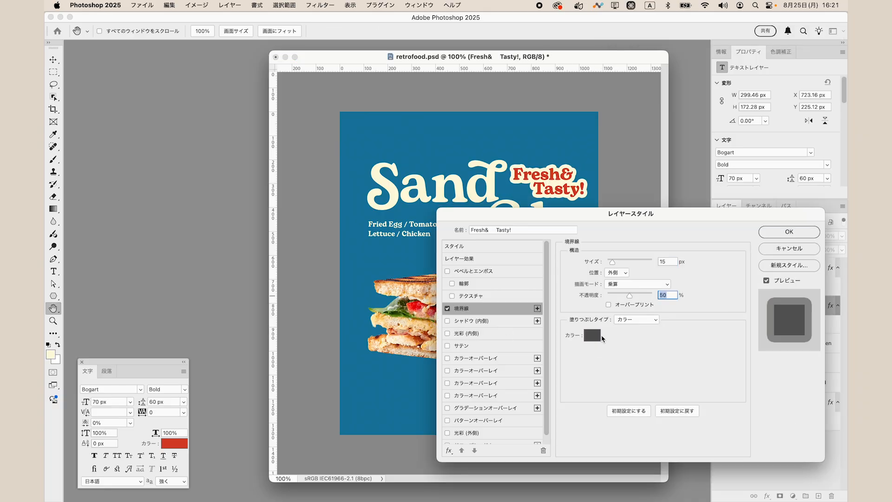
click(592, 335)
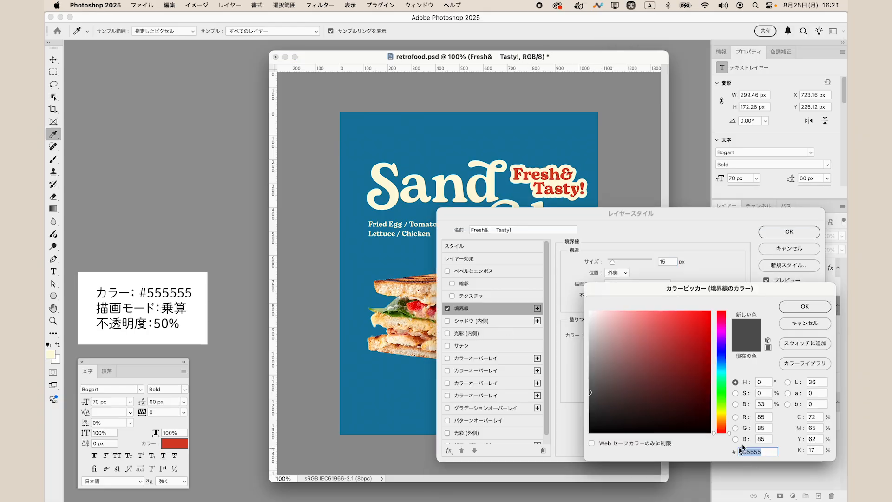
click(804, 307)
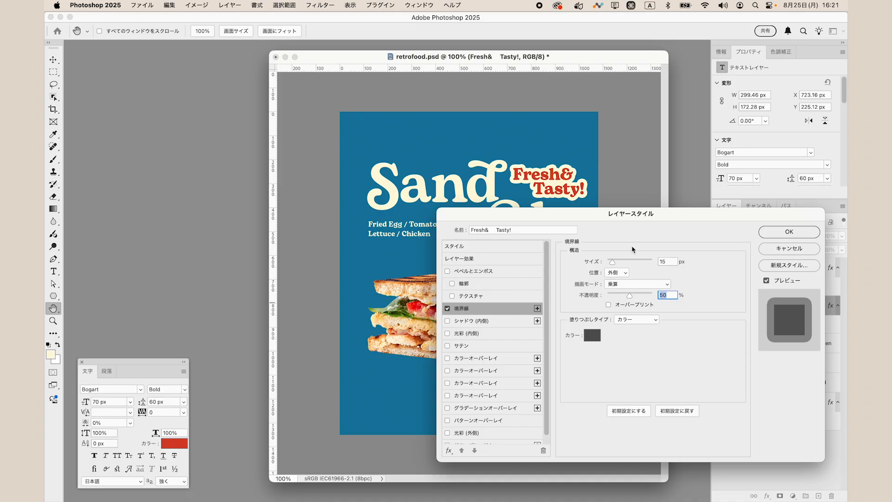
click(789, 231)
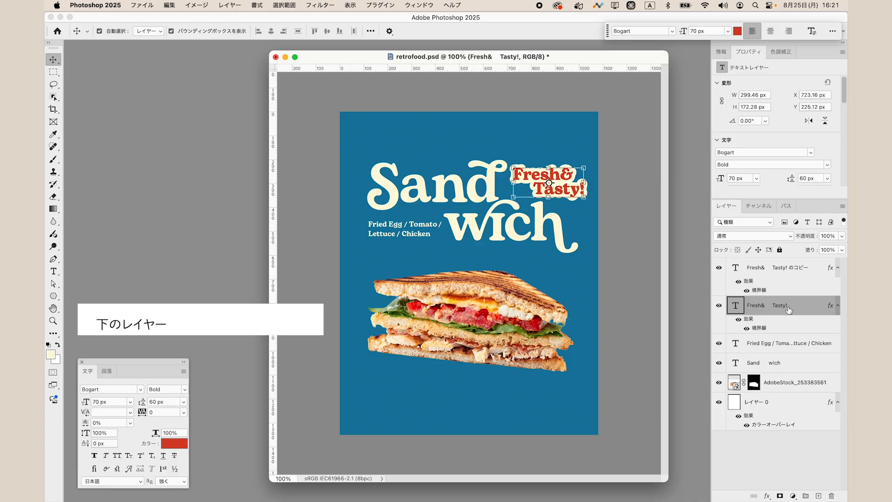
Nudge the lower "Fresh& Tasty!" layer slightly left and down so its grey stroke forms a shadow
key(Left)
key(Down)
click(643, 203)
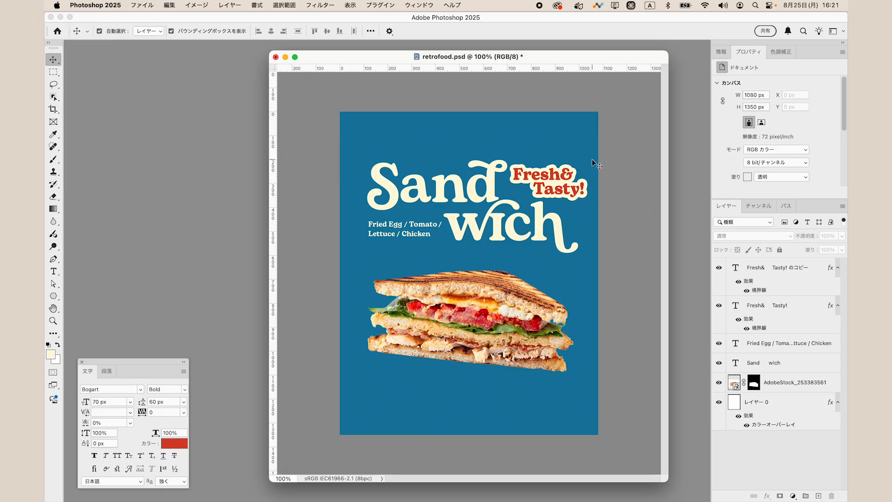
scroll(591, 158, up, 6)
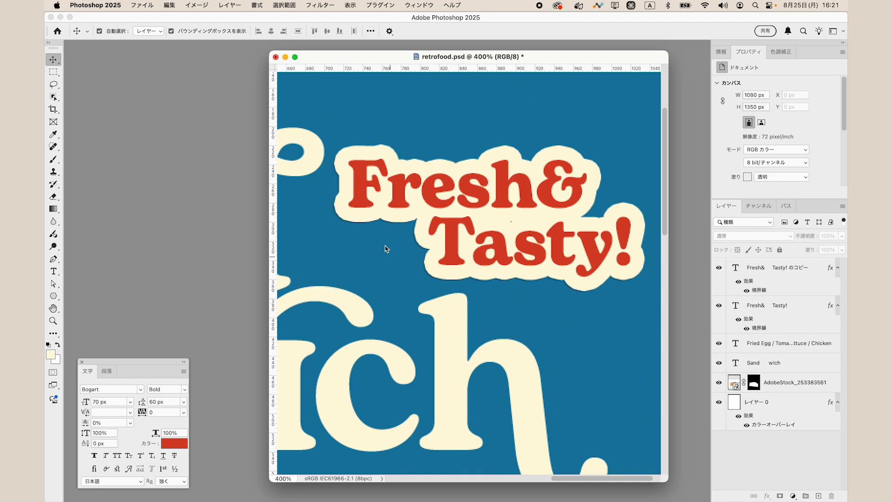
key(super+minus)
key(super+minus)
key(super+minus)
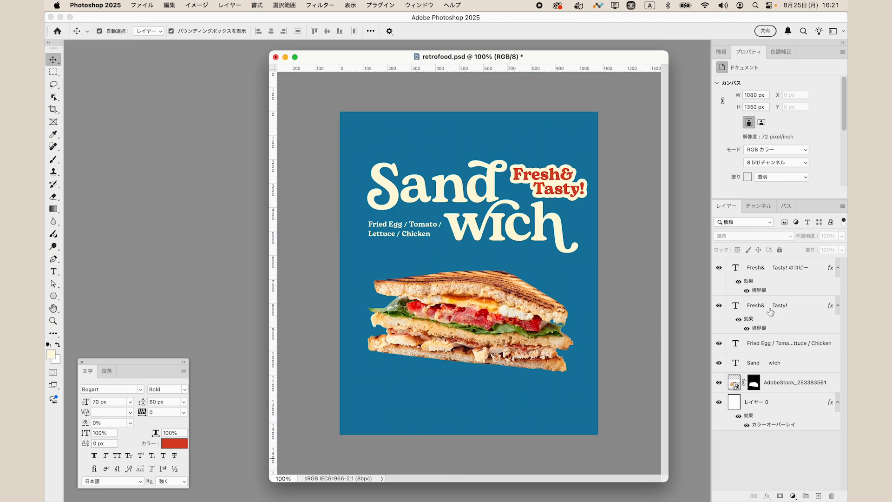
Move both "Fresh& Tasty!" layers together to about X 711 px, Y 258 px
click(771, 306)
key(shift)
shift+click(791, 270)
key(shift+Left)
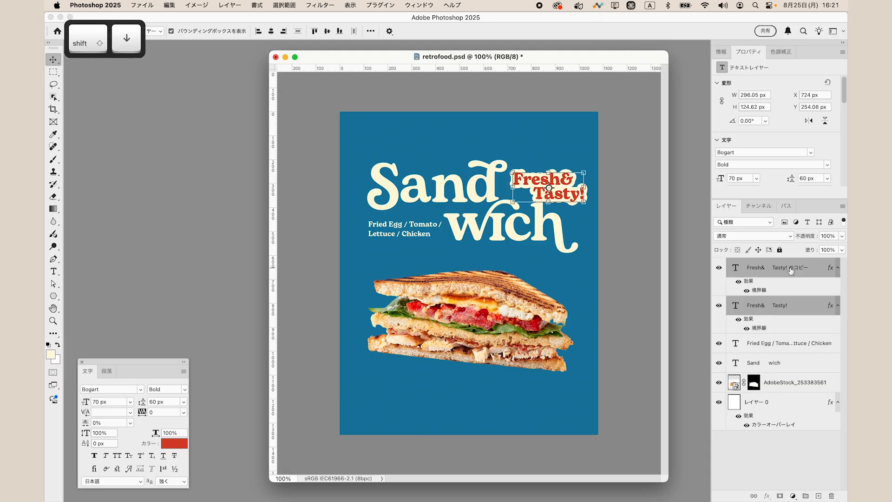
key(Left)
key(Left)
key(Up)
key(Up)
key(Up)
key(Up)
key(Up)
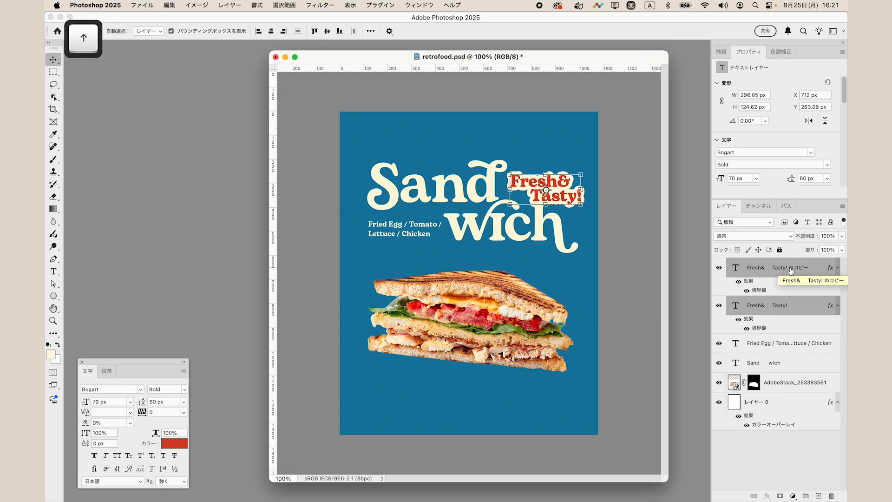
key(Up)
key(Up)
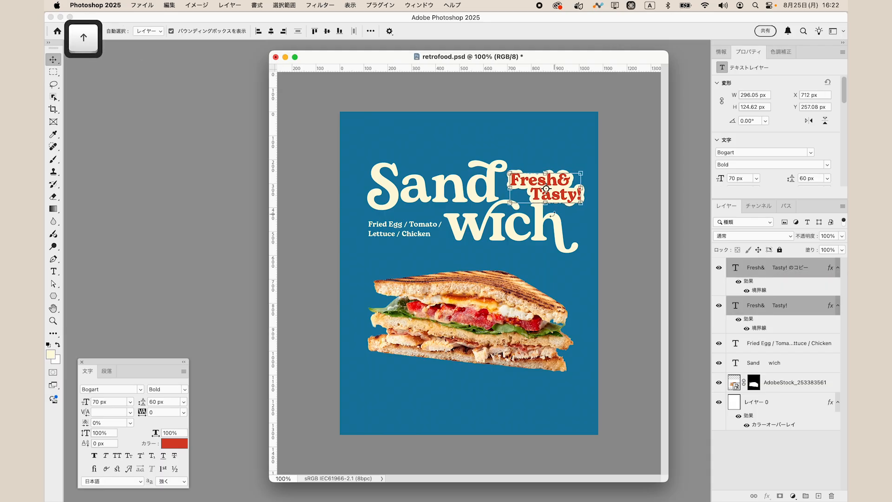
key(Down)
key(Left)
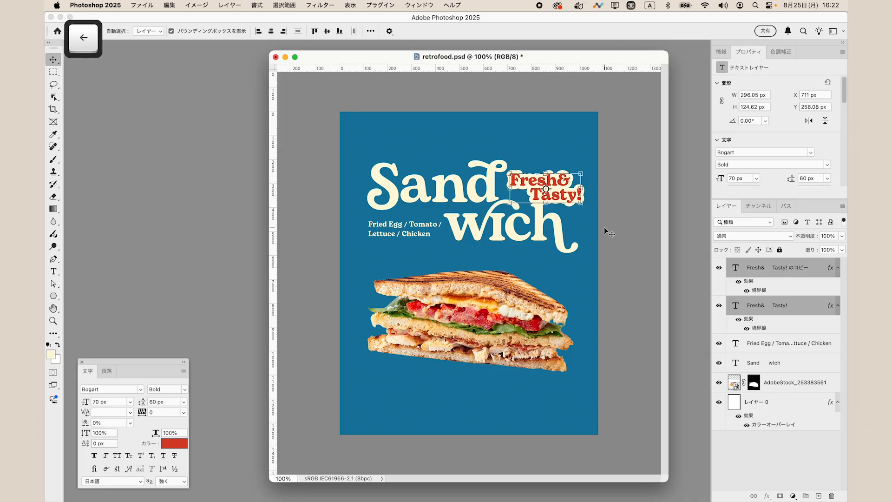
click(609, 232)
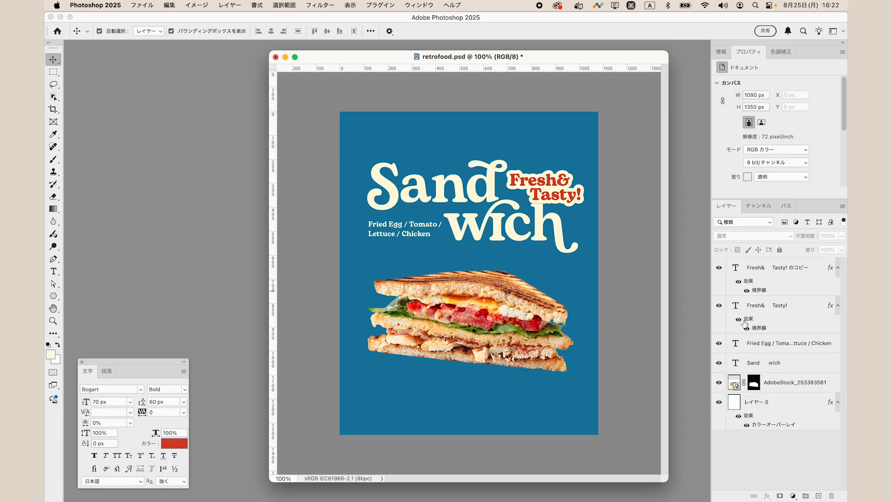
Group the four text layers and name the group "title"
click(801, 366)
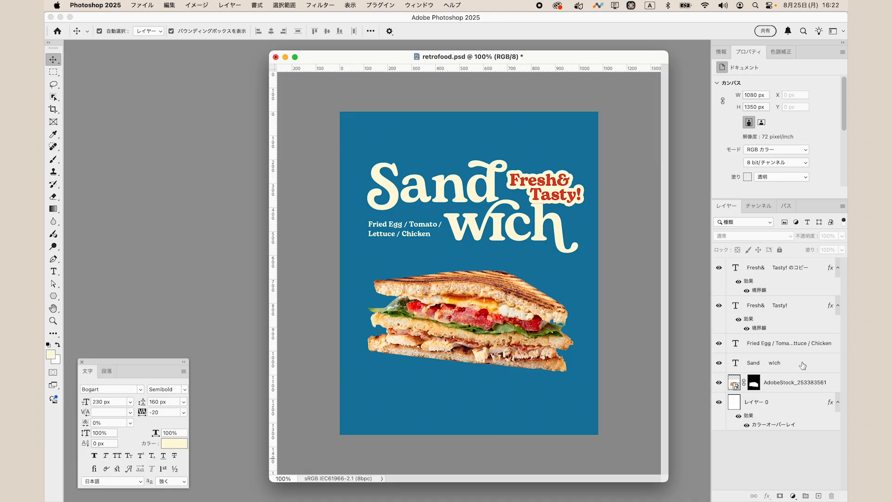
shift+click(775, 270)
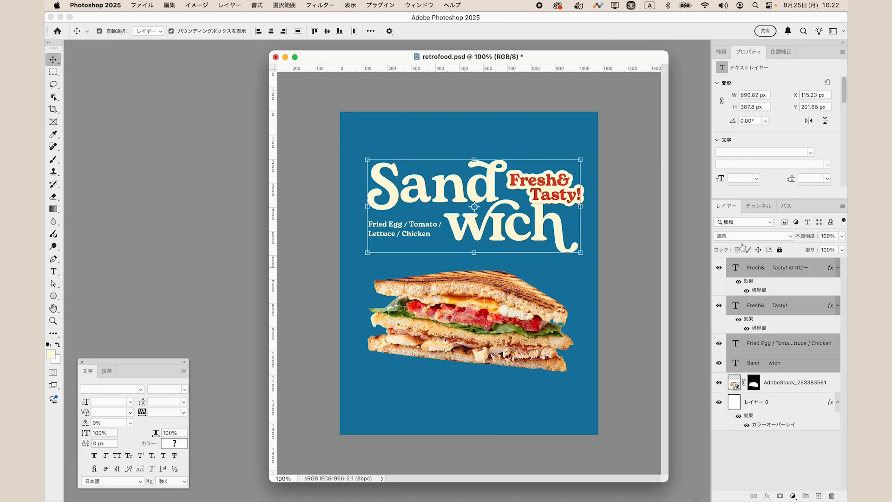
key(cmd+g)
double_click(764, 264)
text(title)
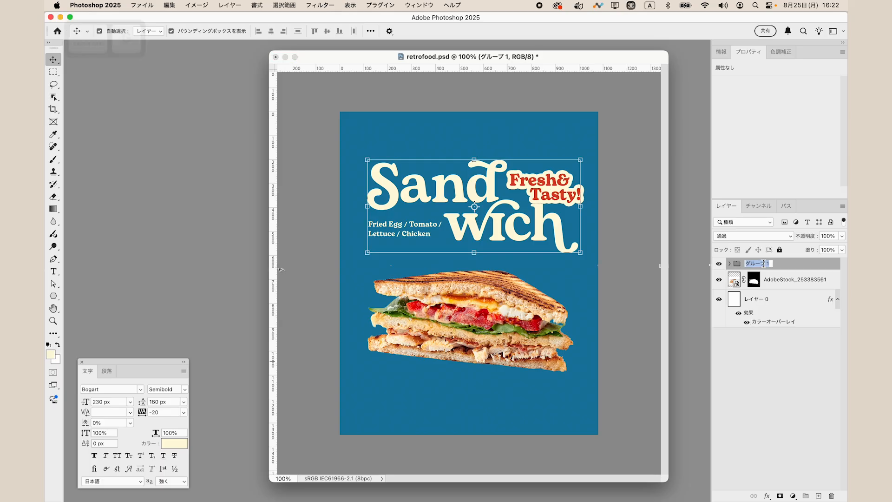
key(Return)
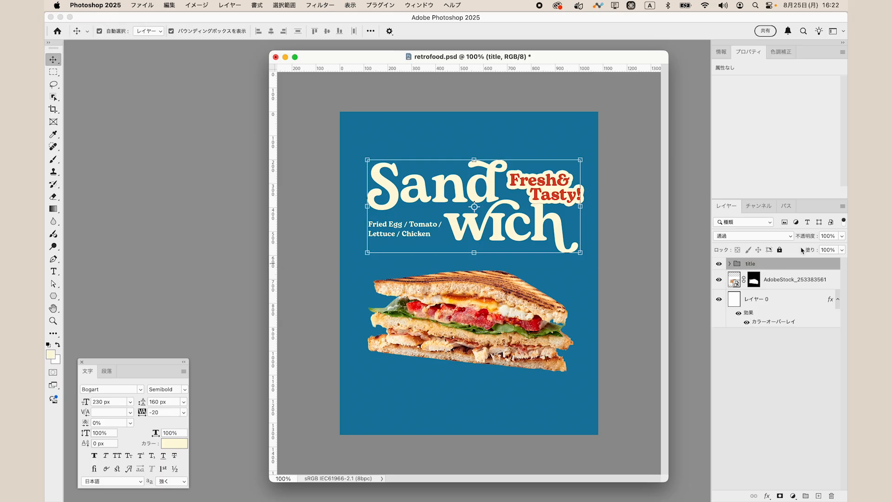
Nudge the "title" group down toward the sandwich and slightly left
key(Down)
key(Down)
key(Down)
key(Down)
key(Down)
key(Down)
key(Down)
key(Down)
key(Down)
key(Down)
key(Down)
key(Down)
key(Down)
key(Down)
key(Down)
key(Down)
key(Down)
key(Down)
key(Down)
key(Down)
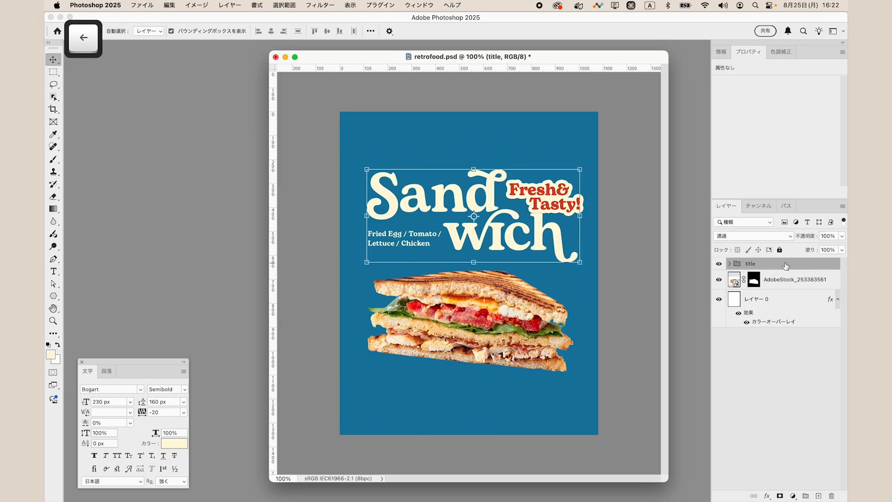
key(Up)
key(Up)
key(Left)
key(Left)
key(Up)
key(Up)
Nudge the sandwich layer to X 11 px, Y 406 px
click(543, 360)
key(Up)
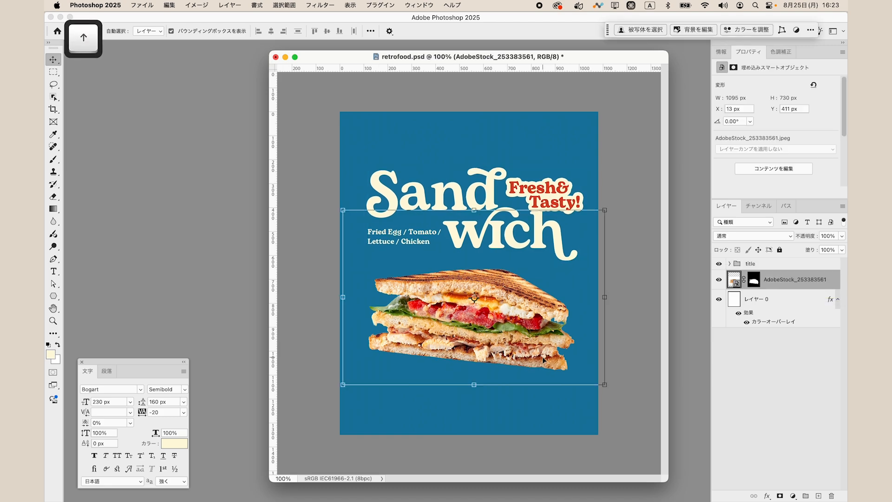
key(Right)
key(Left)
key(Up)
key(Left)
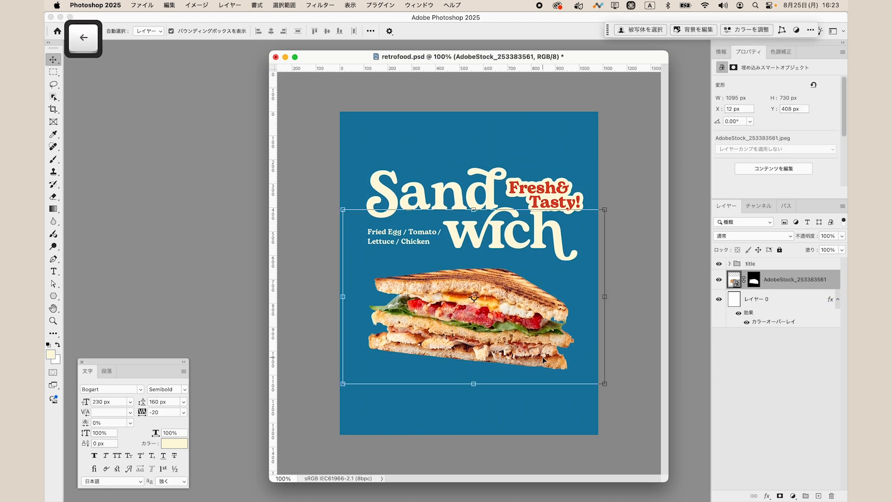
click(629, 327)
Duplicate the sandwich layer, move the copy straight down to Y 899 px so the canvas edge crops it, and save
click(801, 285)
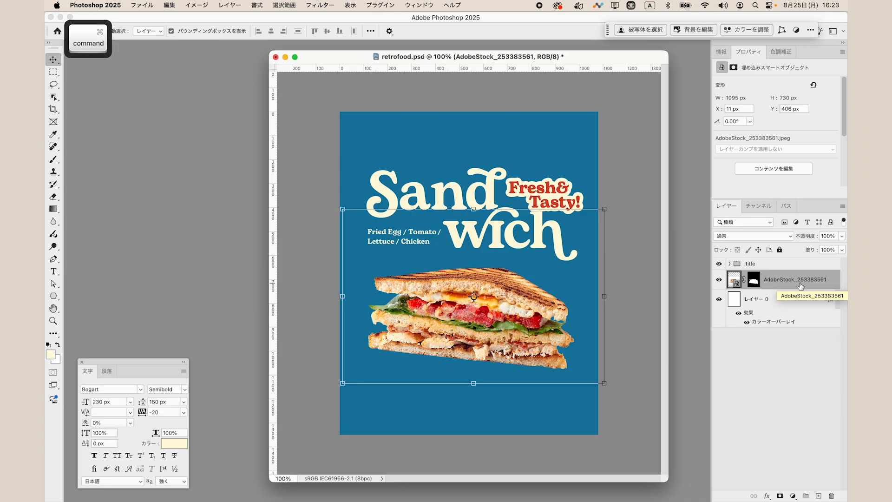
key(super+j)
shift+click(604, 209)
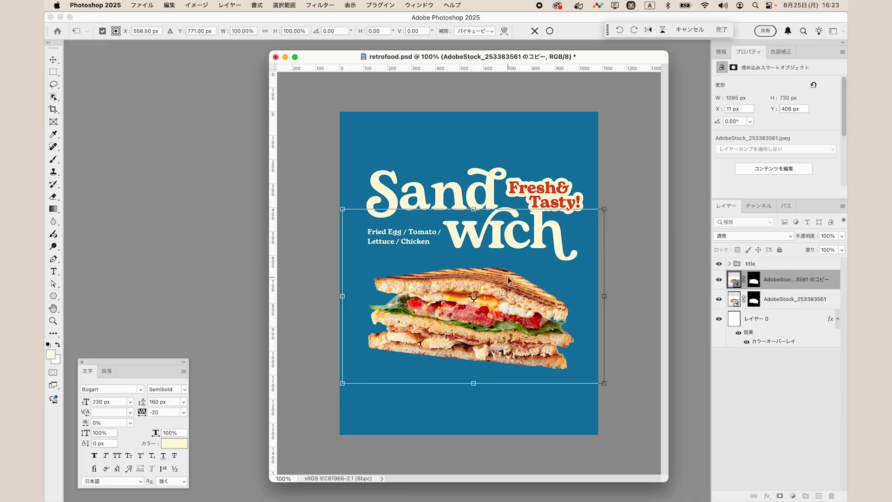
drag(509, 280, 507, 397)
key(shift+Return)
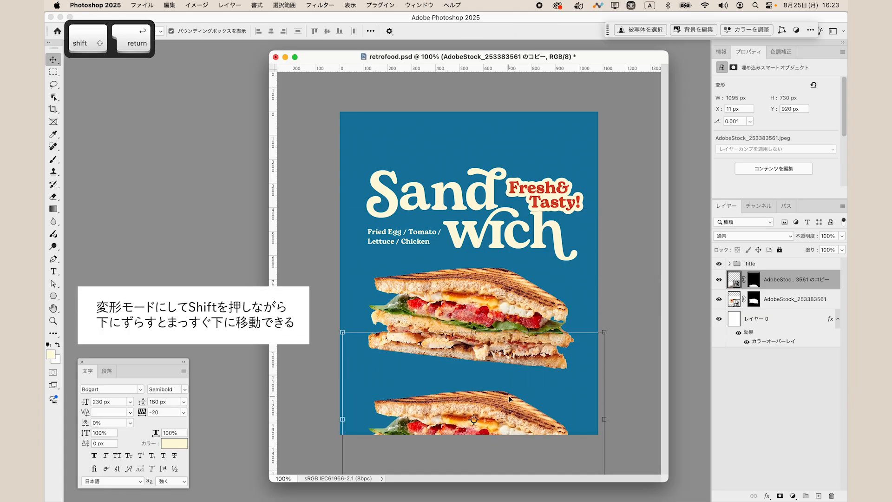
key(shift+Up)
key(shift+Up)
key(shift+Up)
key(shift+Down)
key(Up)
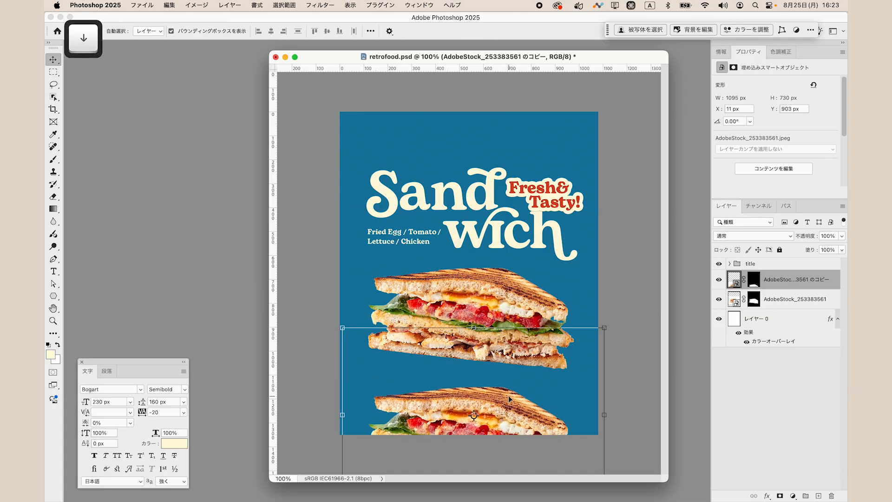
key(cmd+s)
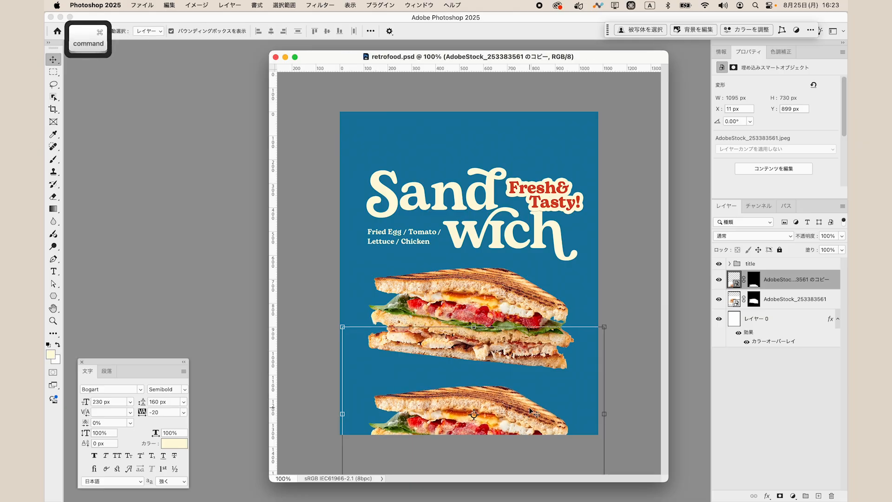
Duplicate the lower sandwich and move the copy straight up so only its bottom part shows at the poster's upper edge
key(super+j)
click(603, 326)
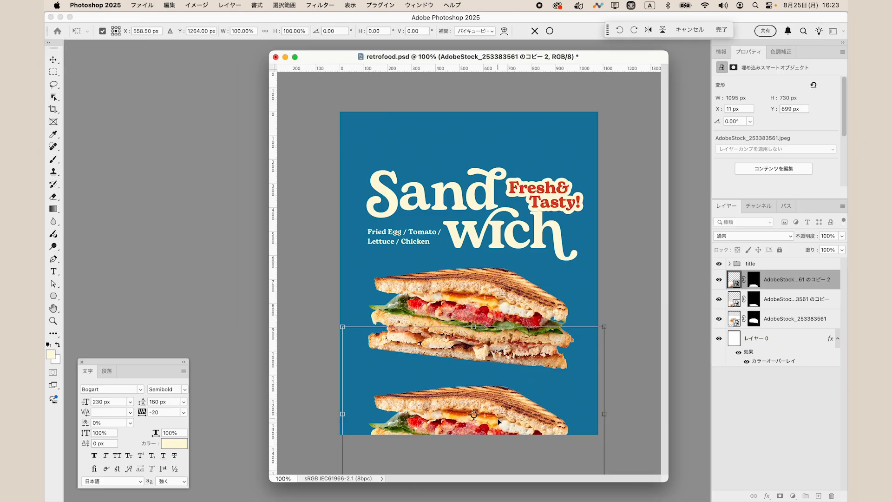
drag(498, 421, 523, 107)
Move the original middle sandwich vertically to Y 431 px, between the title and the lower sandwich, and save the document
key(shift+Down)
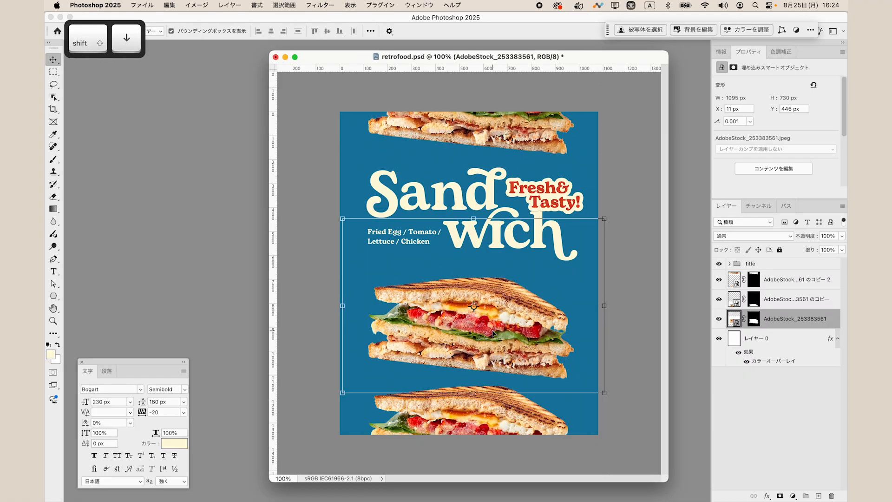
key(shift+Up)
key(shift+Up)
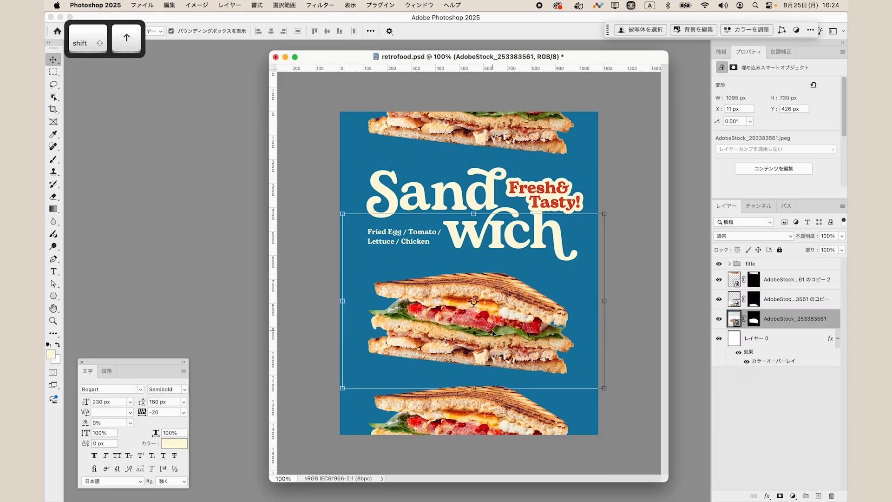
key(shift+Down)
key(Up)
key(Up)
key(Up)
key(Up)
key(Up)
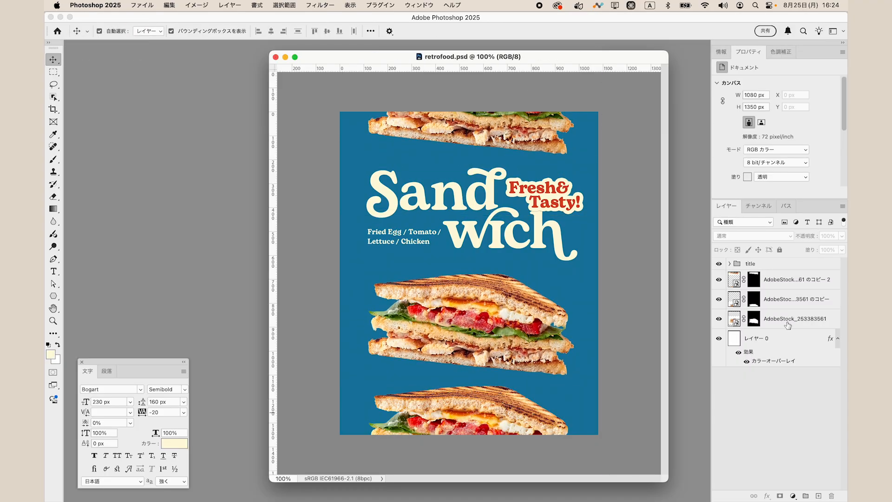
Group the three sandwich layers and name the group "sandwich"
click(788, 321)
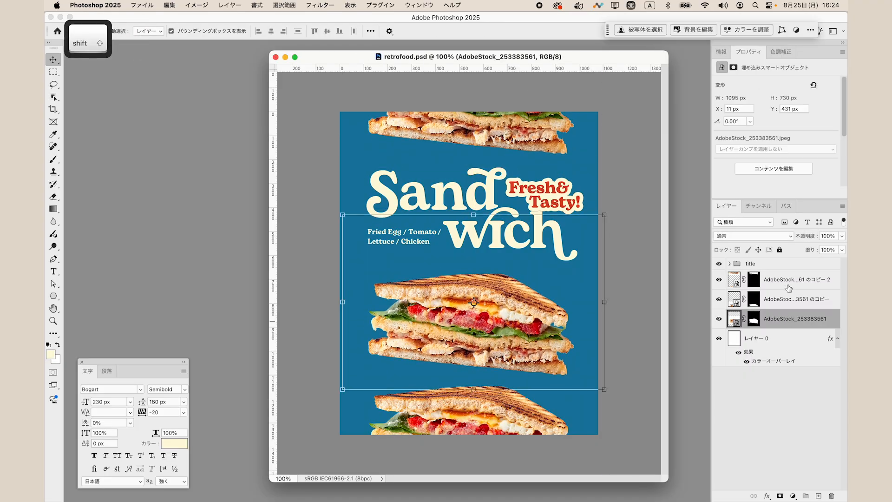
shift+click(788, 288)
key(super+g)
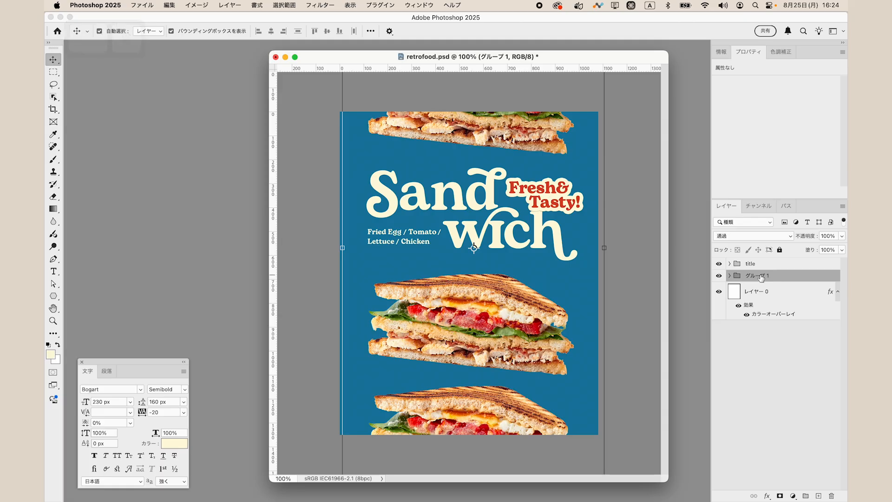
double_click(760, 276)
text(sandwich)
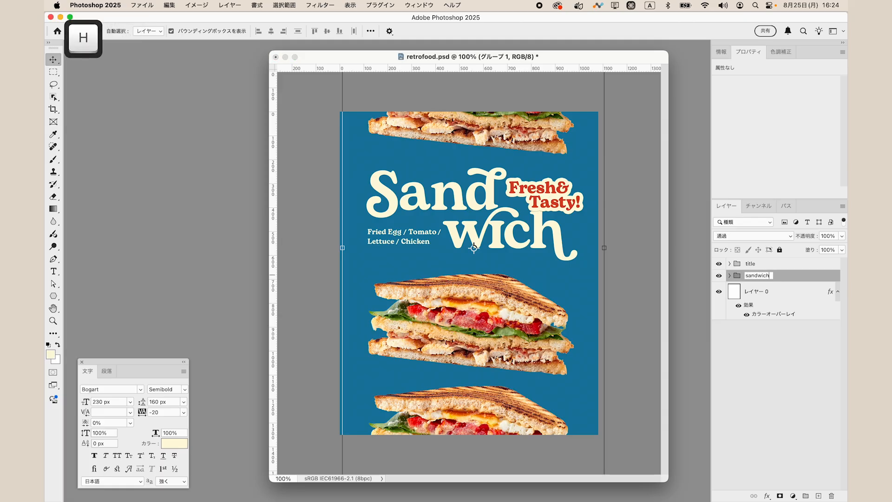
key(Return)
click(777, 374)
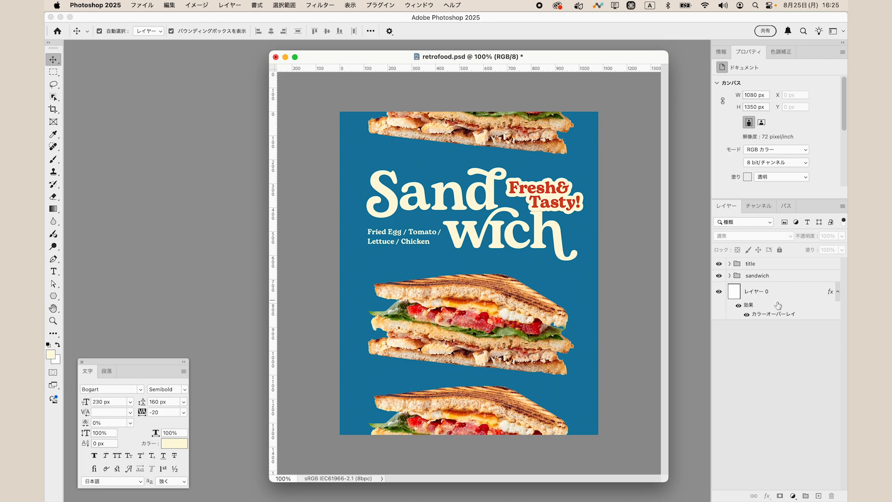
Clip a Selective Color adjustment to the "sandwich" group with Neutrals Black at -15%, and compare the image with it hidden and shown
click(775, 276)
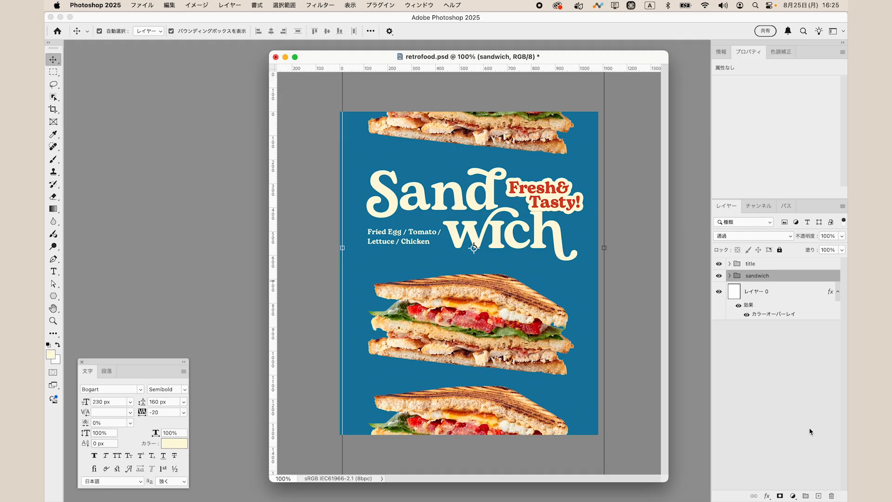
click(793, 496)
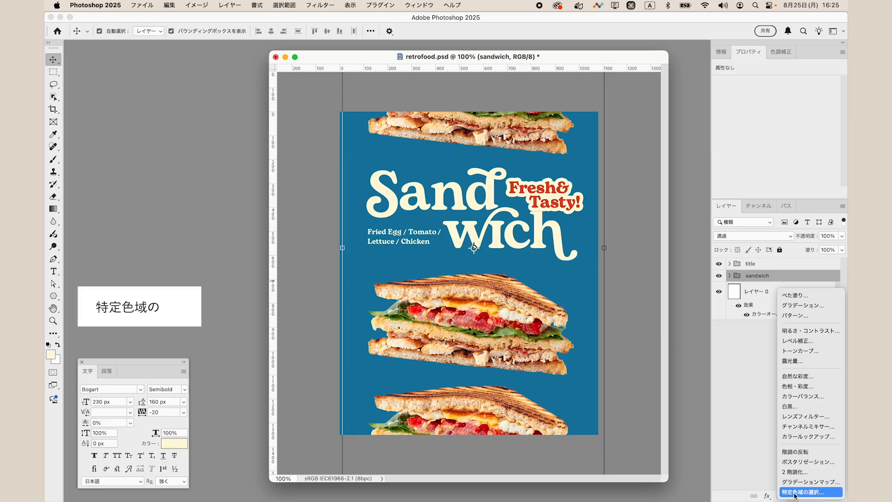
click(795, 492)
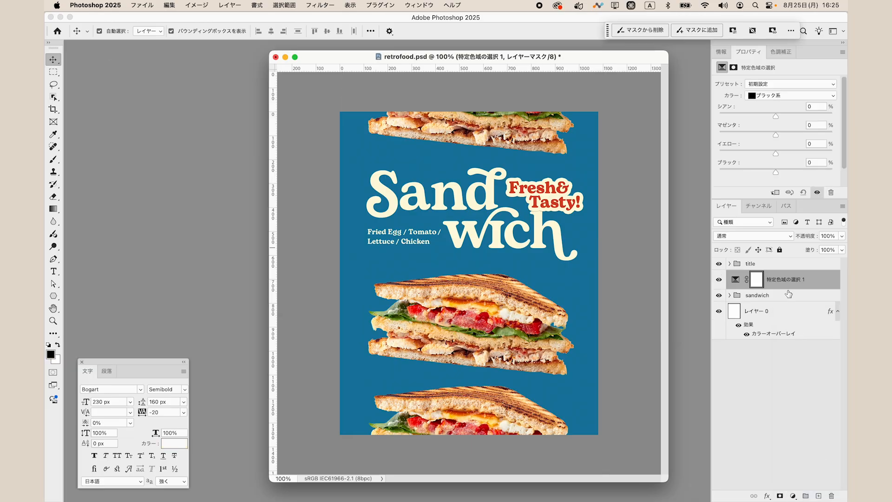
alt+click(788, 288)
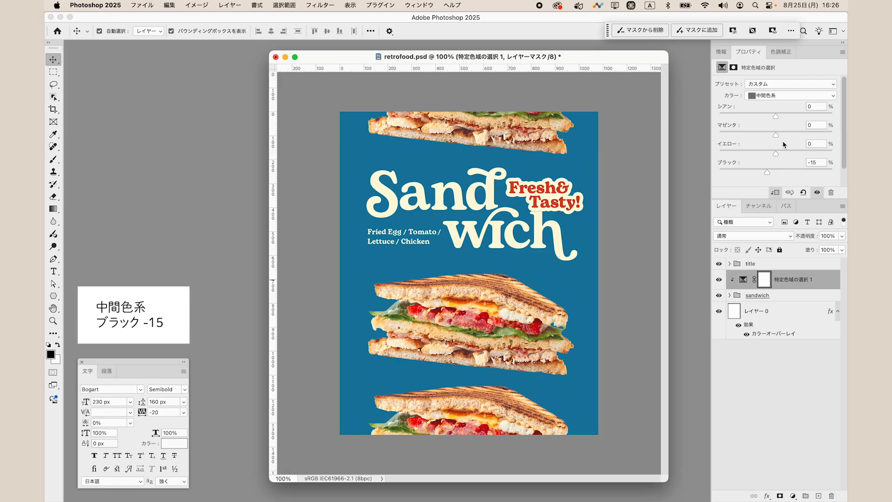
click(762, 366)
click(719, 279)
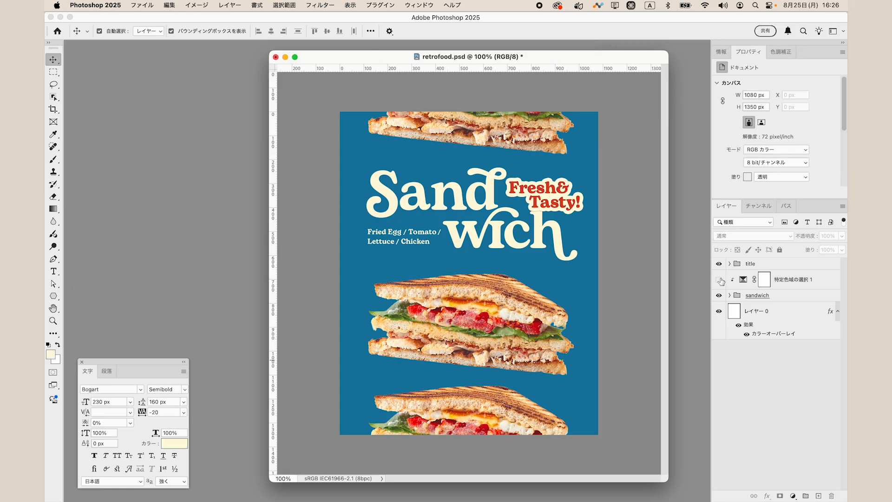
click(719, 280)
click(719, 280)
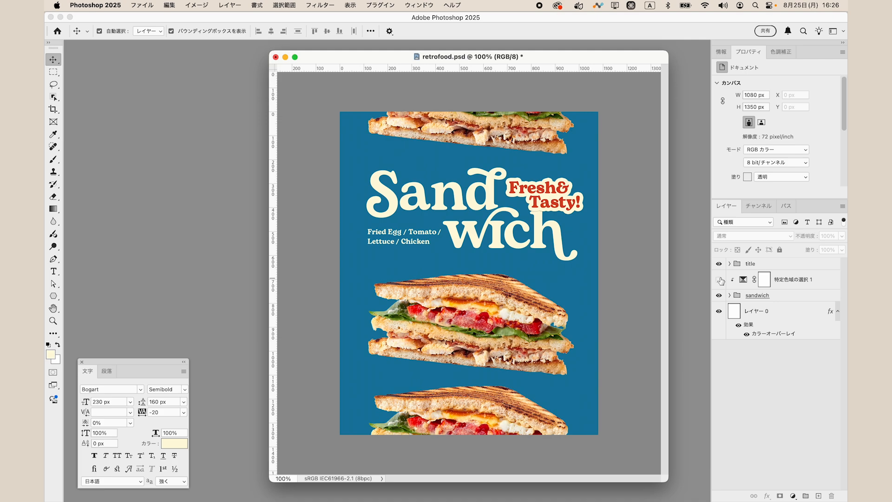
click(719, 279)
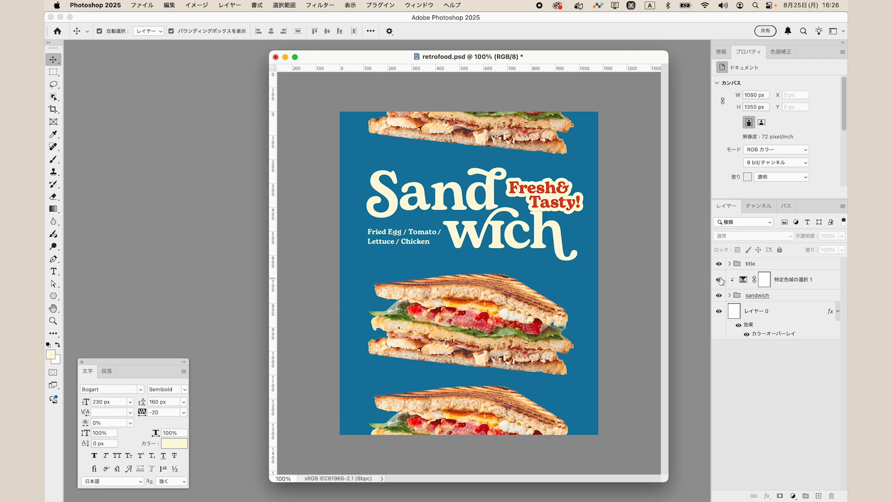
Add a Hue/Saturation adjustment clipped above the Selective Color layer with saturation -5, and compare with it off and on
click(800, 279)
click(792, 495)
click(799, 388)
alt+click(782, 288)
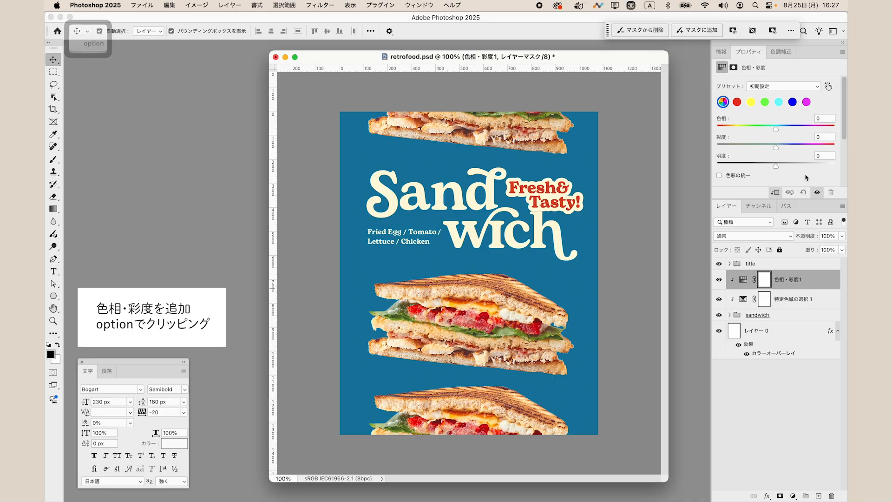
click(825, 137)
text(-5)
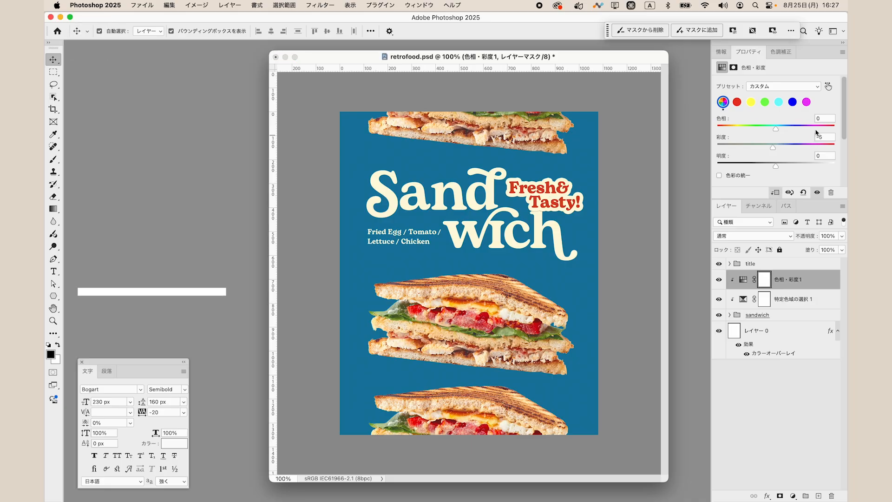
click(718, 279)
click(719, 279)
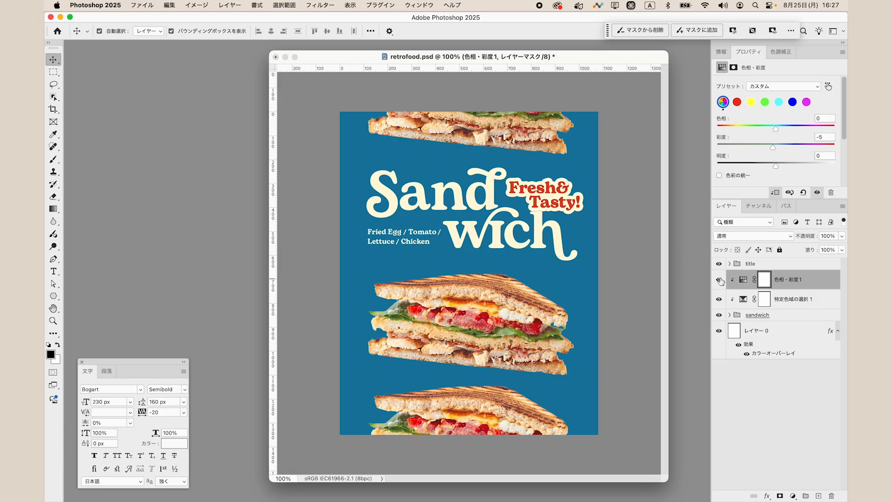
click(770, 396)
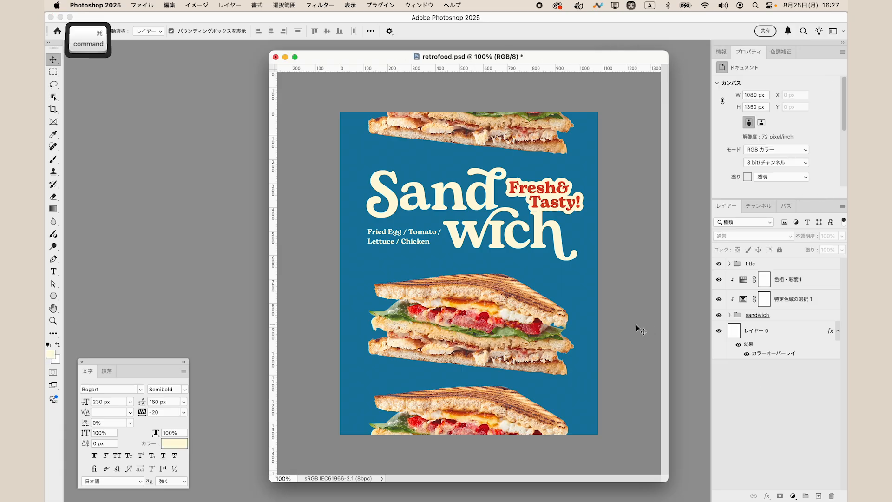
Rotate the "title" group by -5 degrees
click(771, 264)
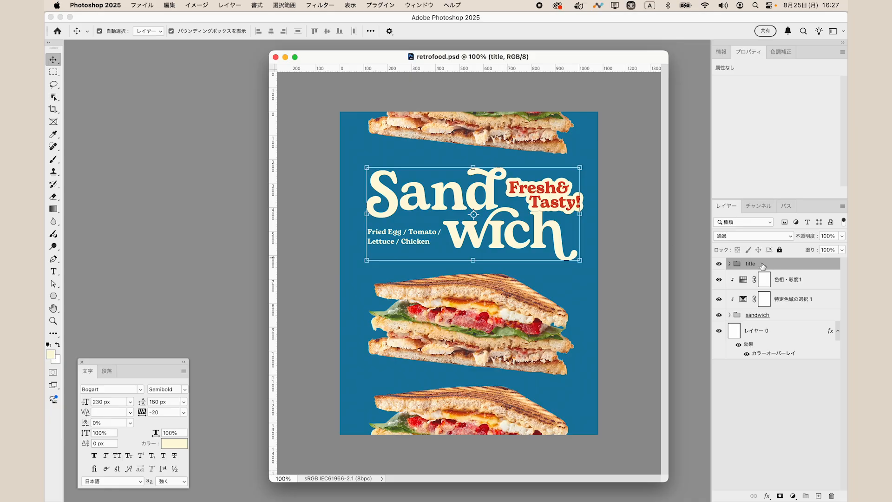
click(583, 165)
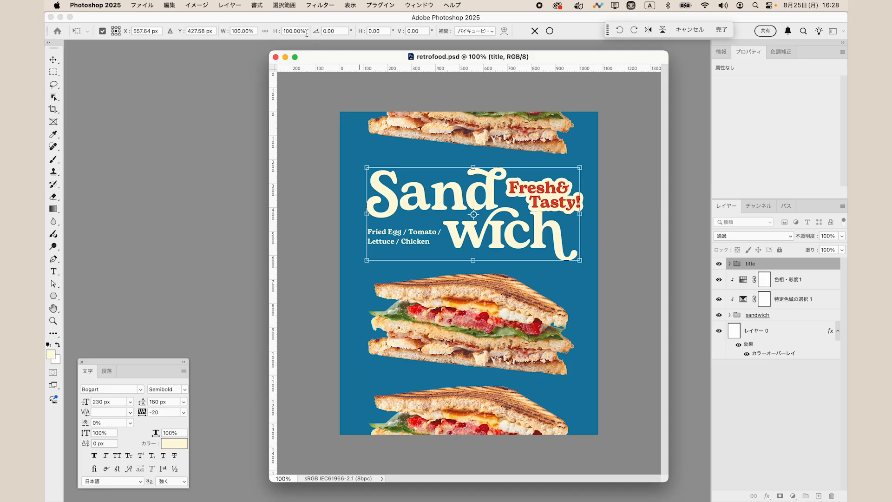
click(333, 31)
text(-5)
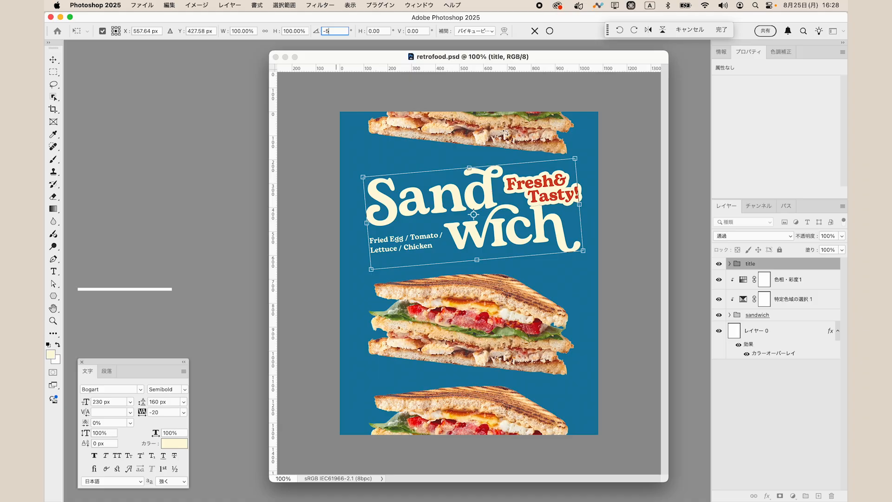
key(Return)
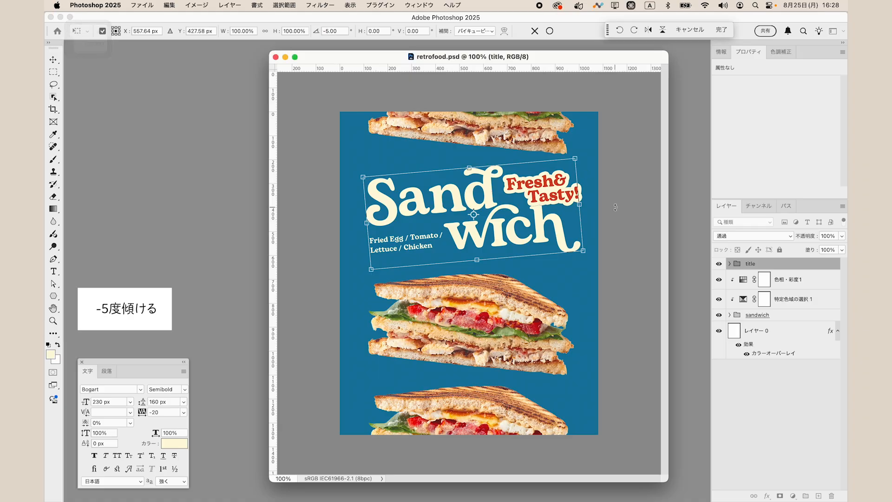
click(779, 376)
Nudge the tilted "title" group down to balance it between the upper and middle sandwiches
click(785, 264)
key(shift+Down)
key(shift+Down)
key(shift+Down)
key(shift+Down)
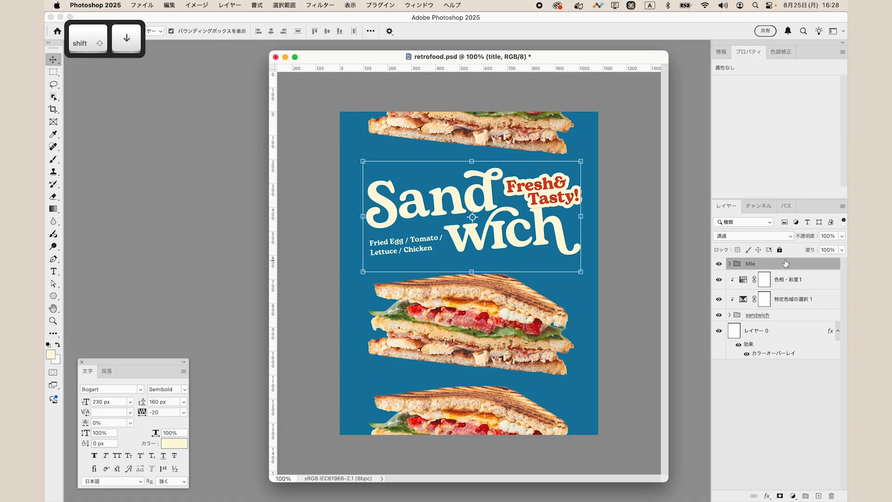
key(shift+Up)
key(Up)
key(Up)
key(Up)
key(Up)
key(Up)
key(Up)
key(Up)
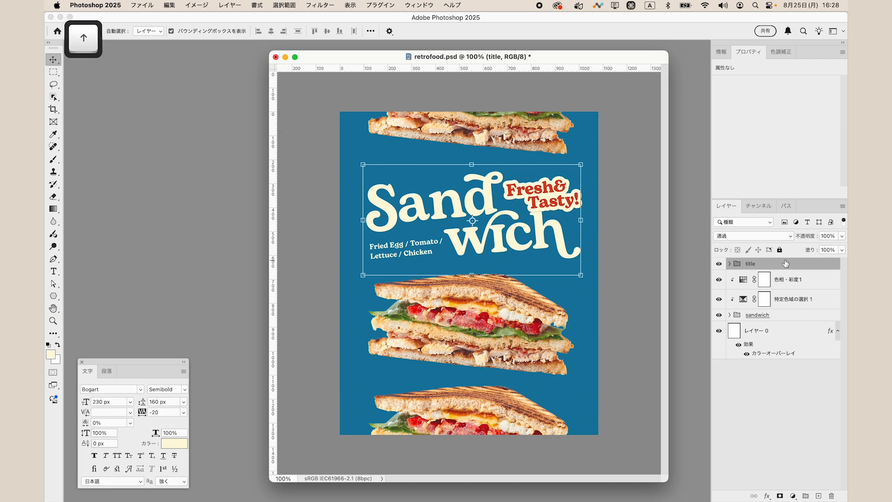
Nudge the "sandwich" group a few pixels to the right
click(762, 316)
key(Left)
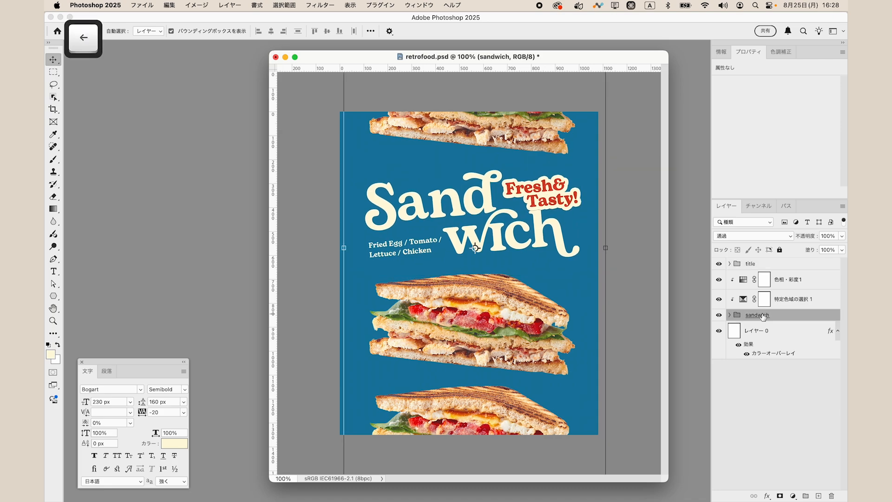
key(Right)
key(Right)
key(Right)
key(Right)
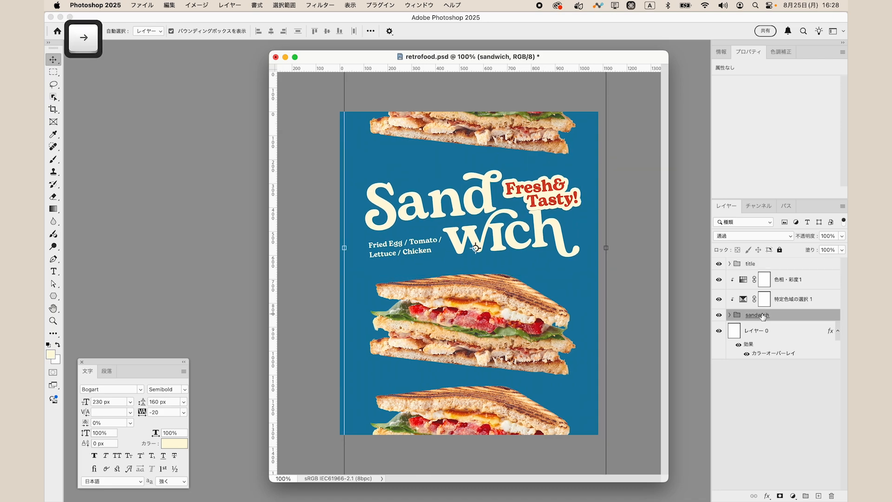
Nudge the "sandwich" group slightly back to the left
key(Left)
key(Left)
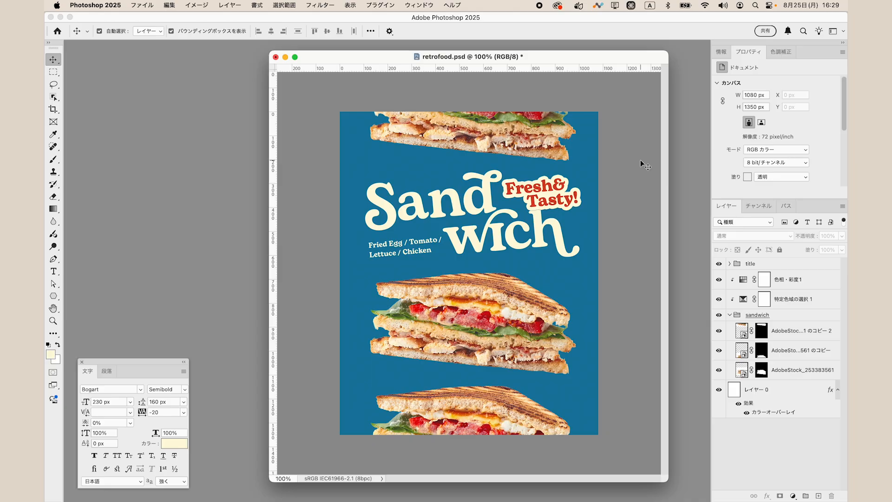
Create a 196 × 196 px polygon with 20 sides and a 95% star ratio, placed over the top of the middle sandwich
click(54, 296)
click(102, 324)
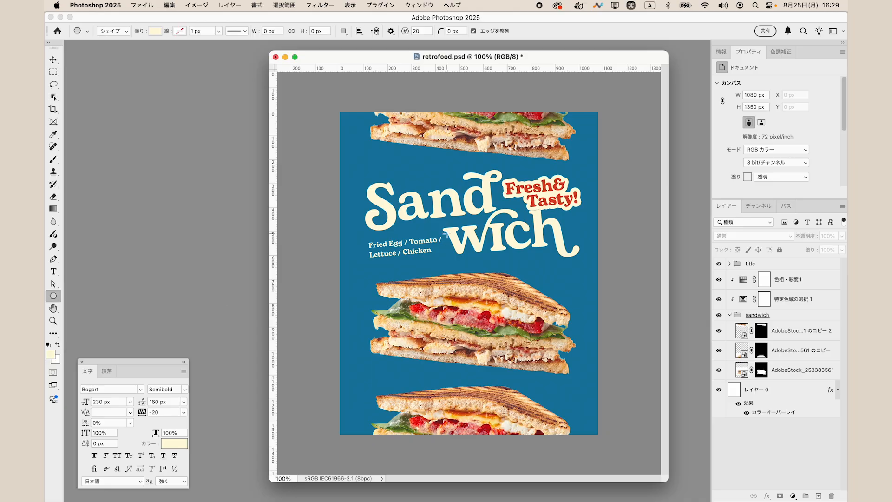
click(434, 264)
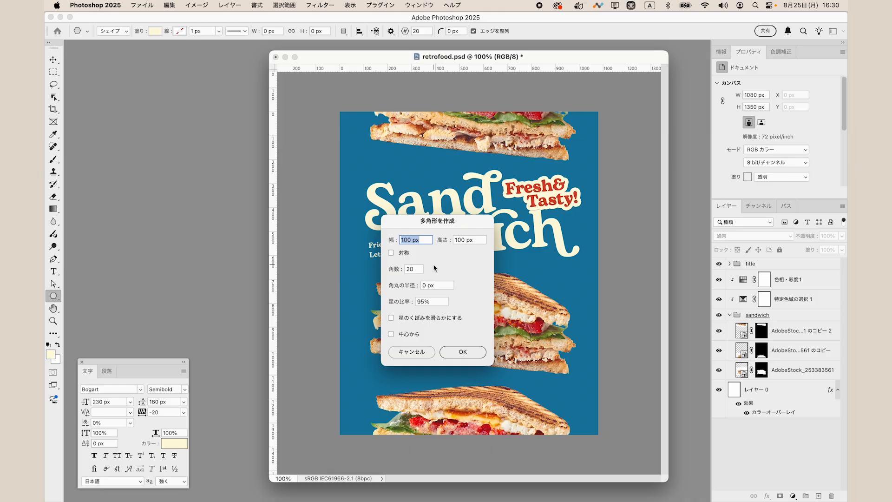
text(196)
key(Tab)
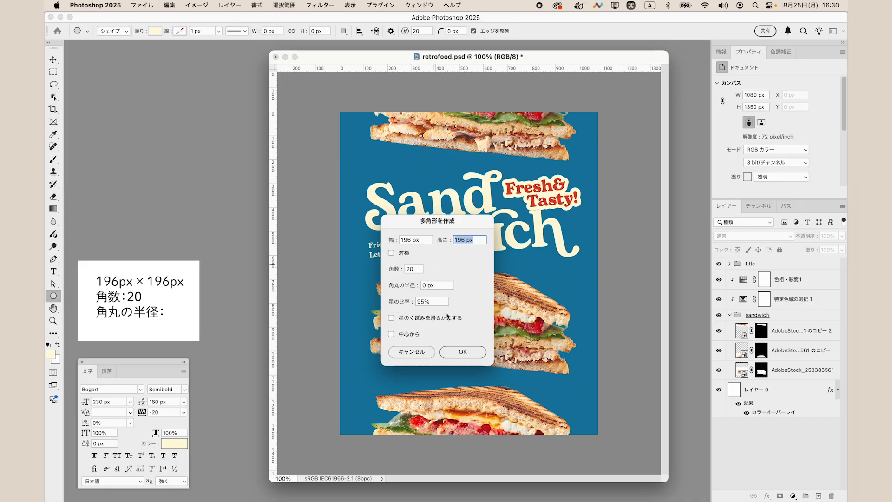
click(463, 352)
key(v)
drag(468, 291, 454, 285)
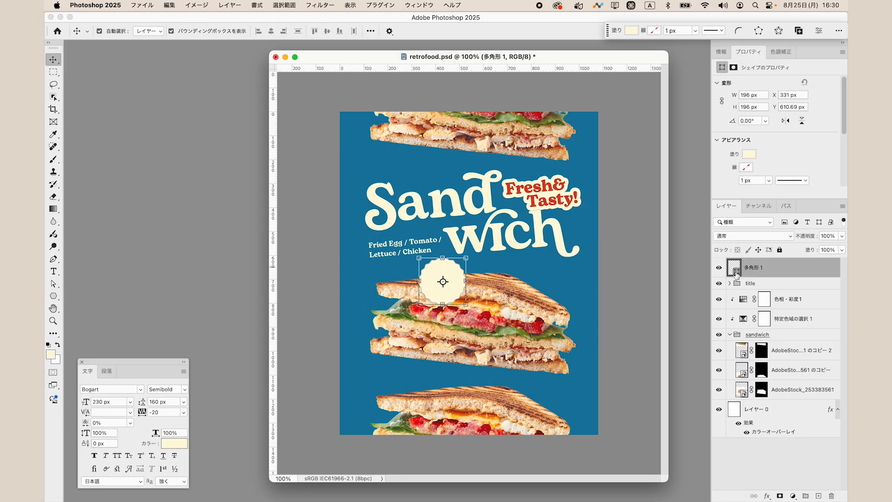
Recolour the polygon to #d74027 and move it above the title's "S", overlapping the upper sandwich's corner
double_click(735, 272)
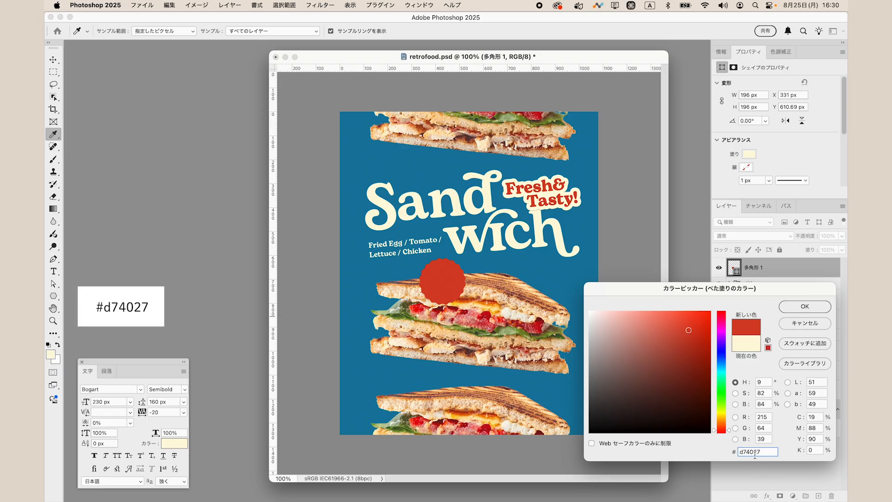
click(804, 306)
drag(446, 276, 386, 149)
click(631, 222)
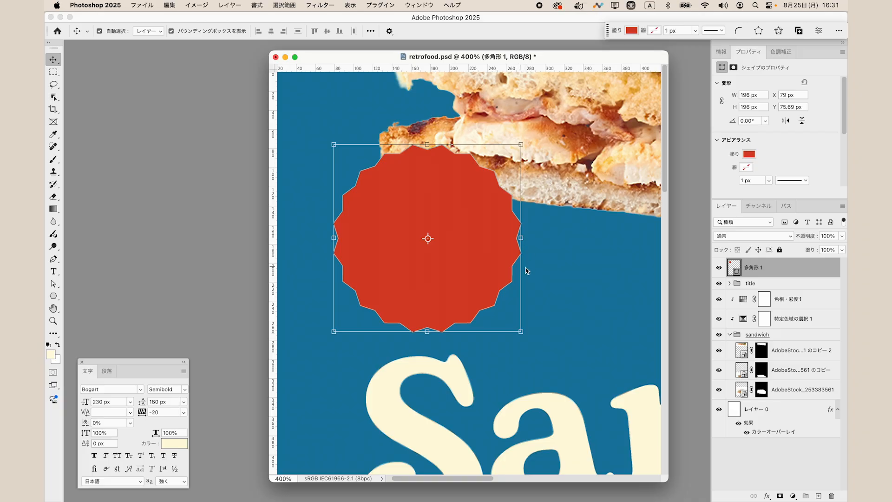
Round the red polygon's corners by about 16 px and set its width and height back to 196 px
scroll(795, 158, down, 5)
scroll(795, 158, up, 3)
scroll(799, 110, down, 2)
scroll(796, 110, up, 3)
scroll(795, 122, down, 2)
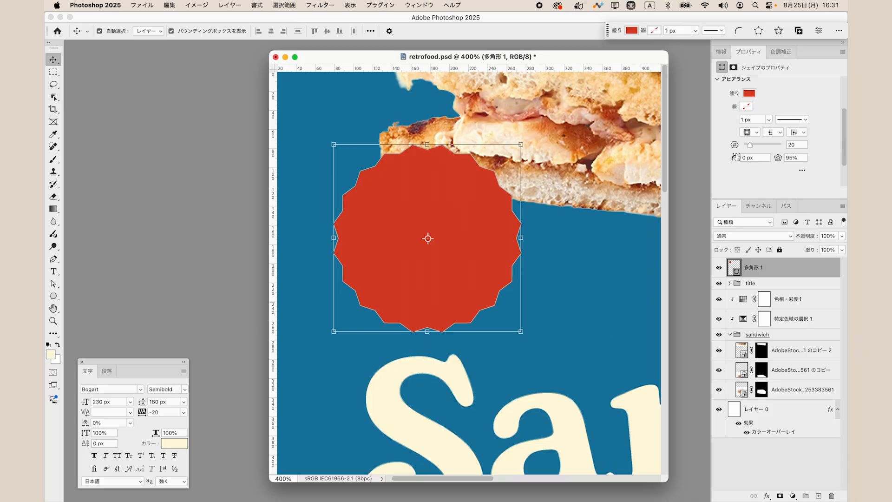
drag(733, 161, 847, 165)
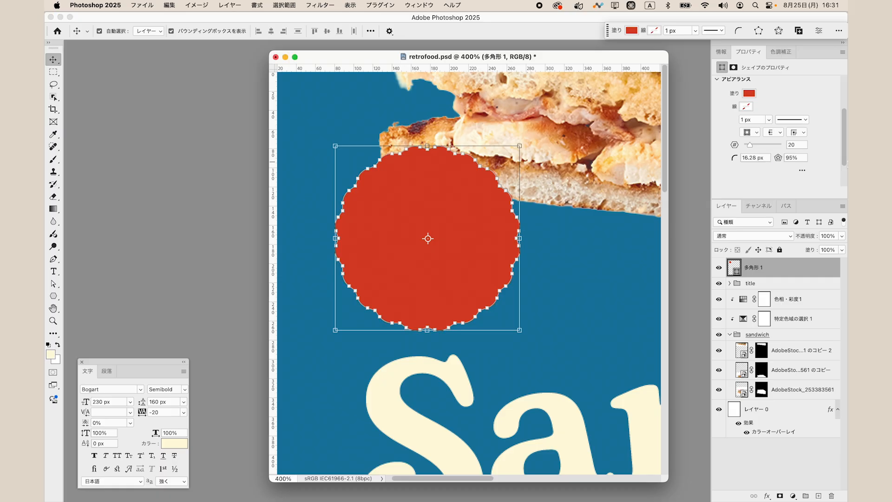
click(794, 285)
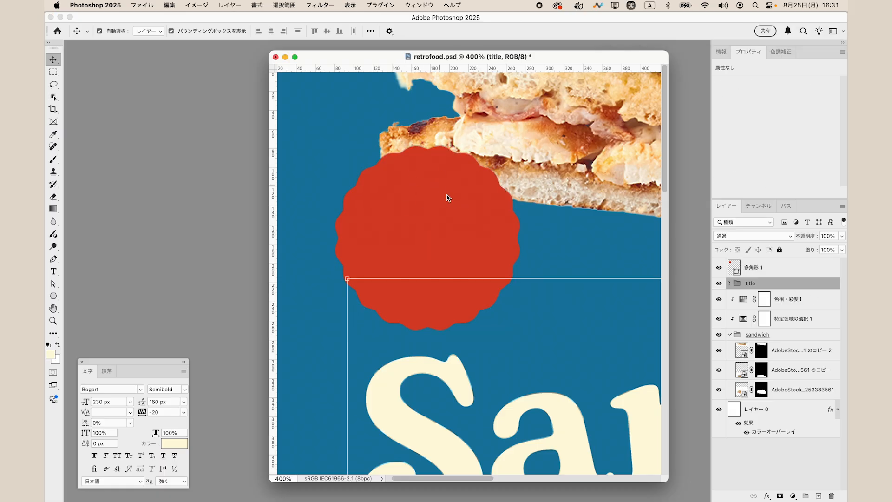
click(448, 198)
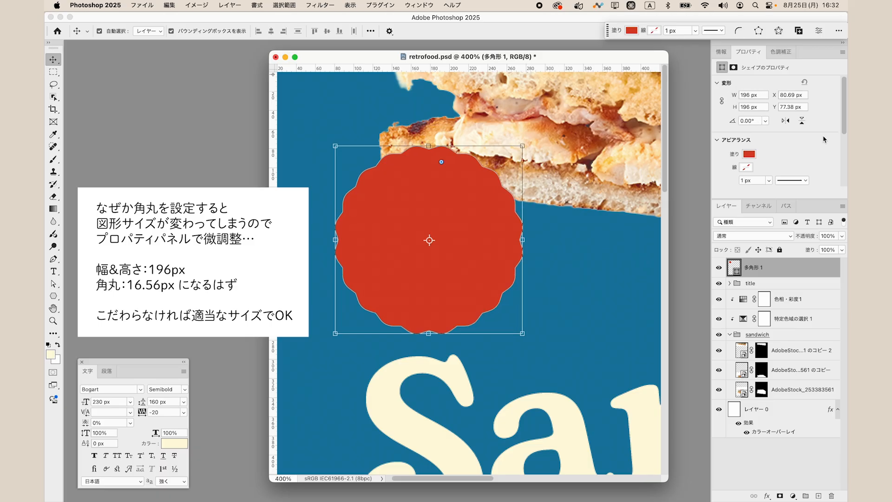
scroll(823, 138, down, 5)
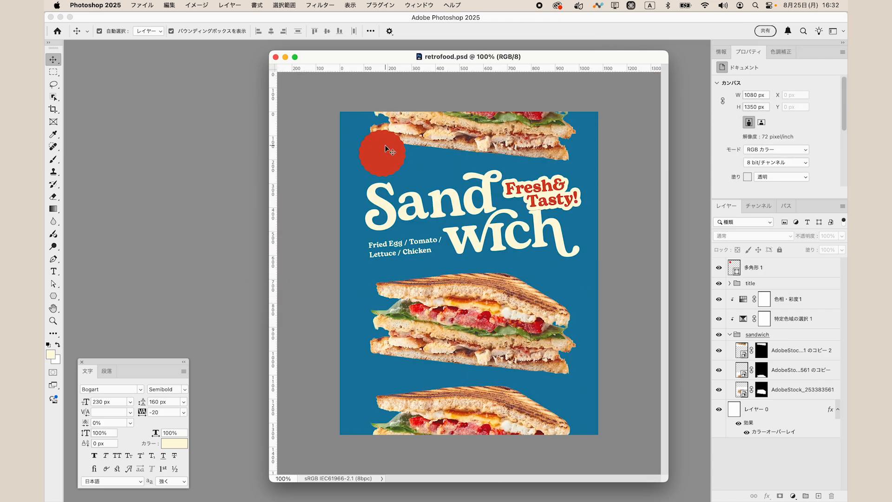
Add a 10 px outside stroke in #fffadd to the red polygon, with Normal blending and 100% opacity
click(393, 158)
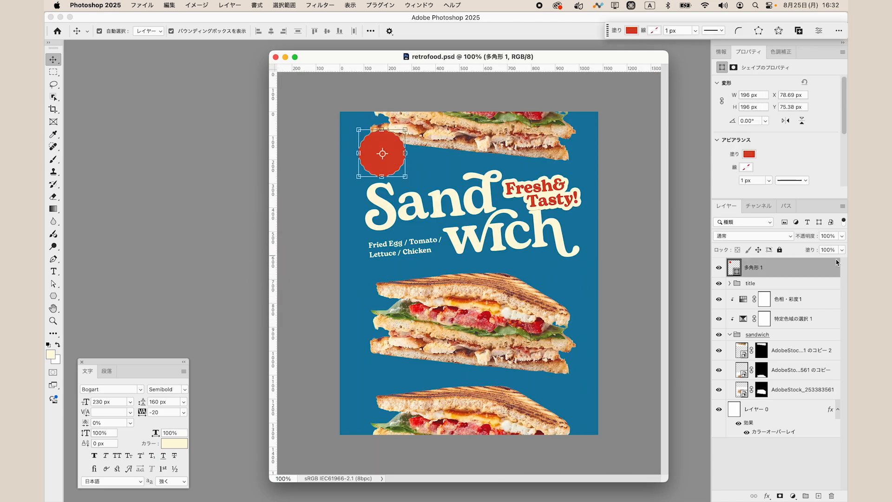
double_click(810, 274)
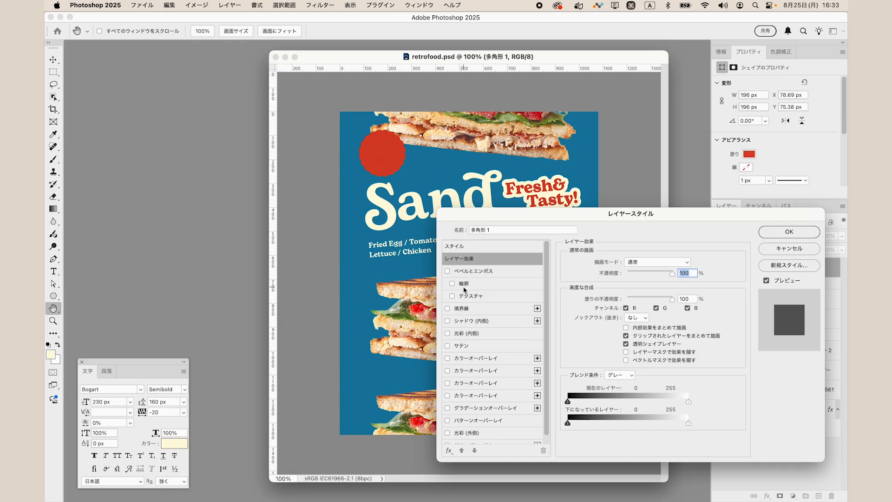
click(462, 308)
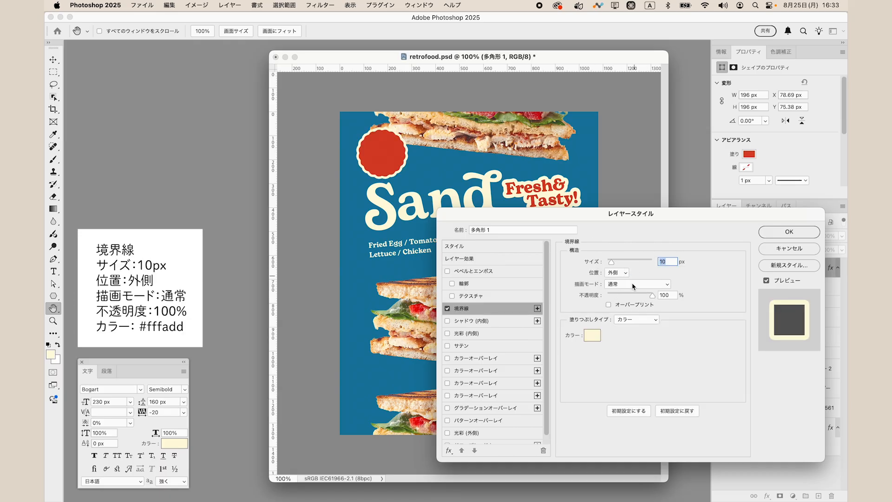
click(589, 336)
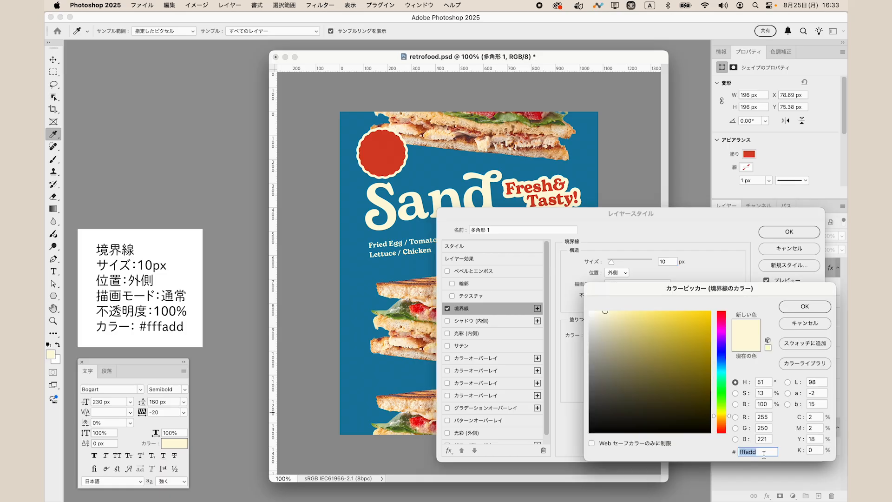
click(803, 306)
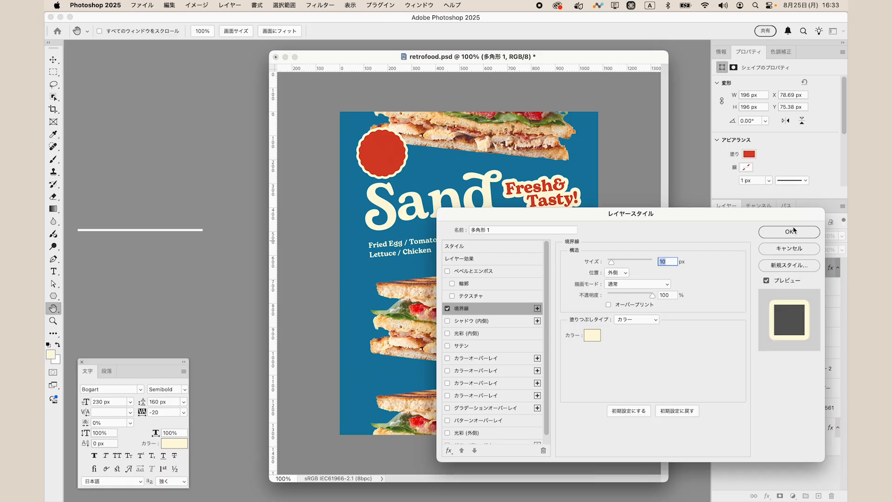
click(790, 231)
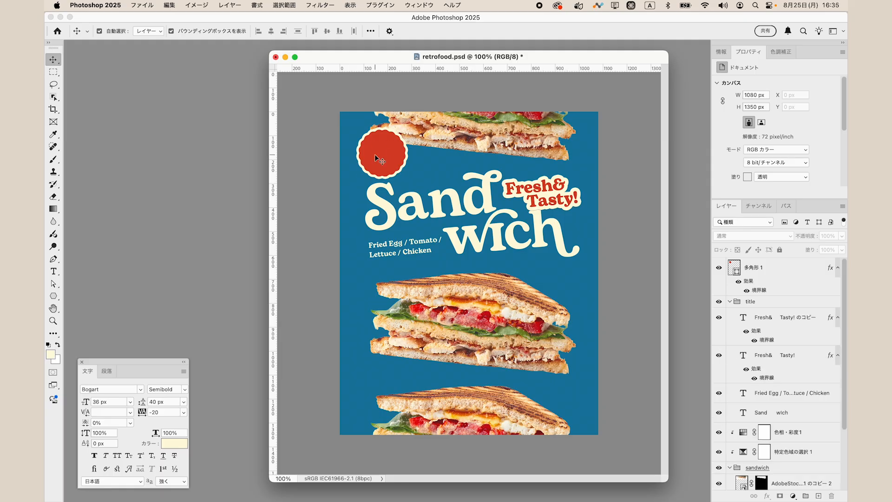
Add the two-line text "Today's Special" in Bogart Semibold, 36 px, 40 px leading, tracking -20 and #fffadd, and place it on the red badge
click(54, 271)
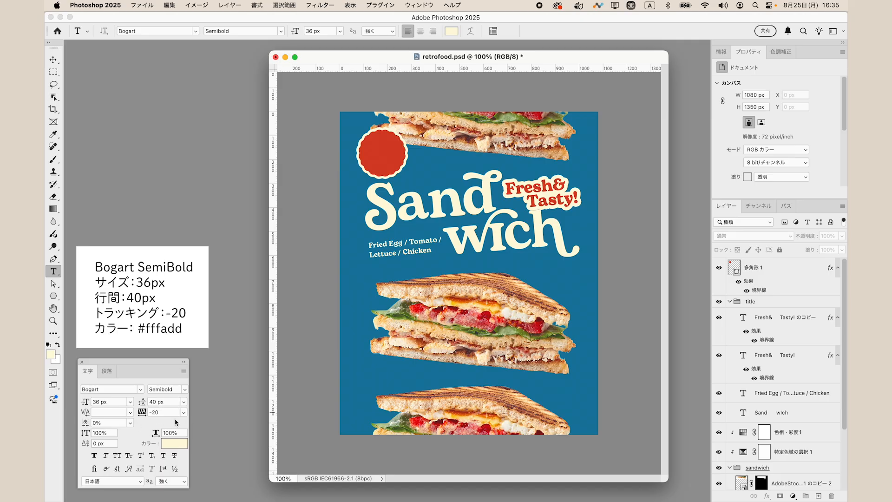
click(180, 444)
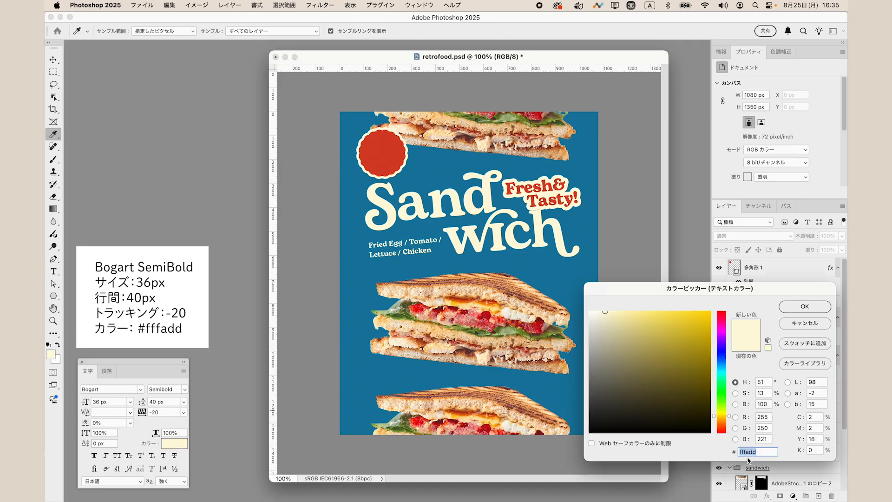
click(804, 306)
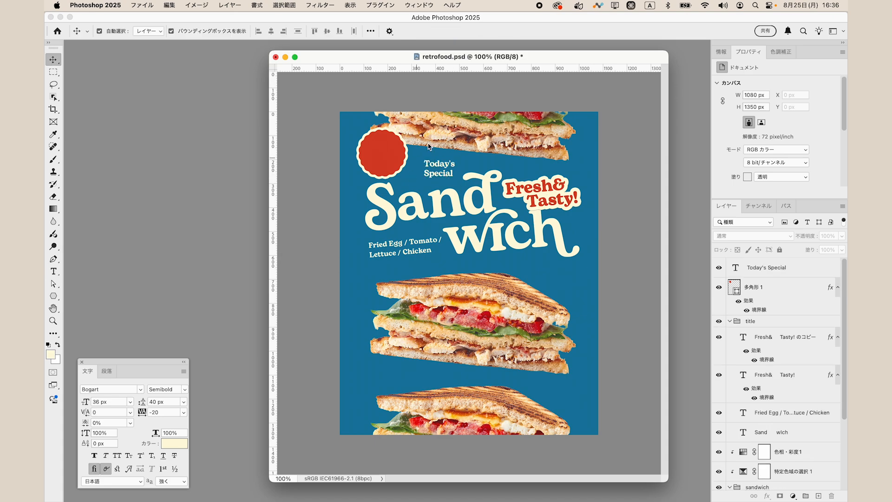
drag(453, 179, 391, 157)
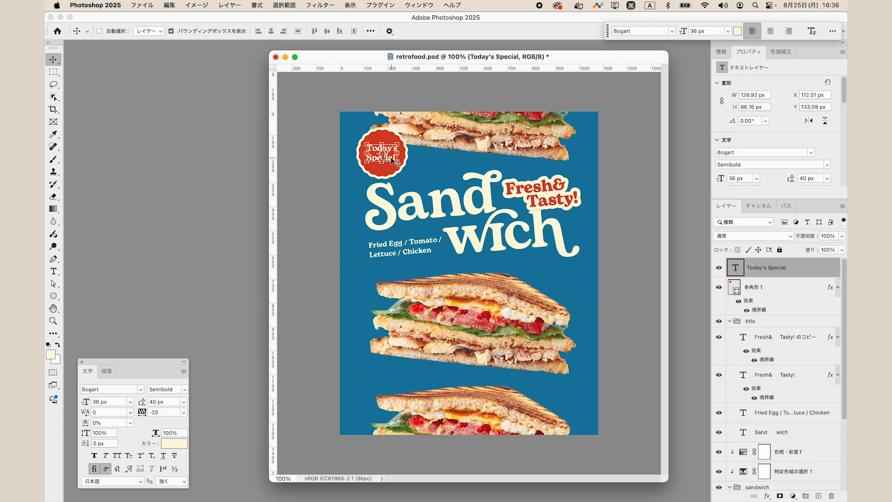
Fine-tune the kerning between the letters of "Today's" in the badge text
key(super+plus)
key(super+plus)
key(super+plus)
scroll(391, 157, up, 6)
scroll(391, 157, left, 5)
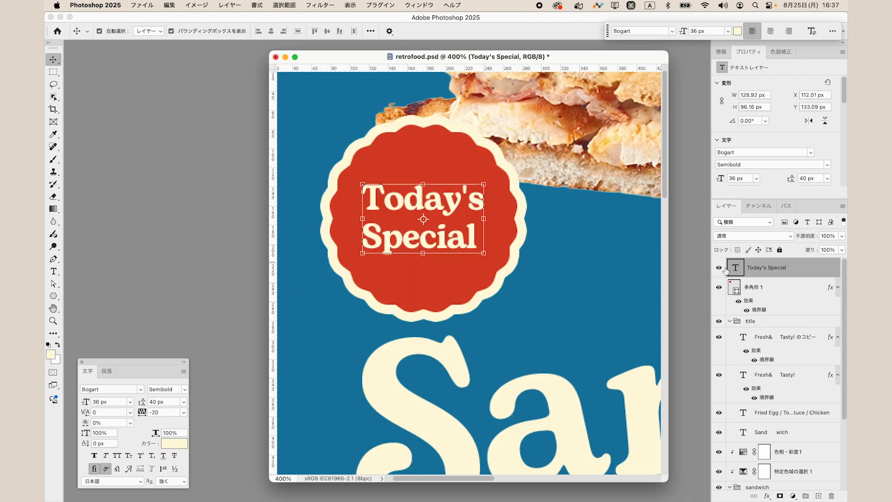
double_click(735, 269)
key(Left)
key(Right)
key(Right)
key(Right)
key(Right)
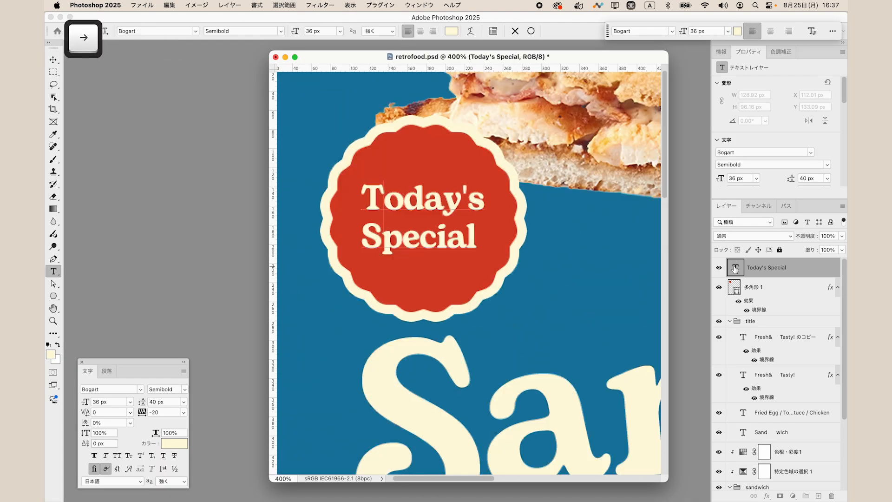
key(alt+Left)
key(alt+Right)
key(Right)
key(alt+Left)
key(Right)
key(Right)
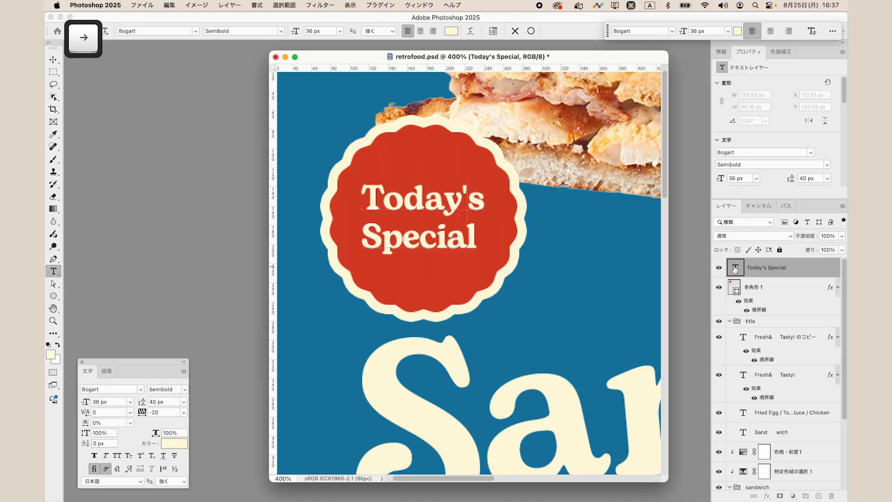
Widen the tracking of the word "Special" in the badge text to 40
key(Down)
key(shift+Left)
key(shift+Left)
key(shift+Left)
key(shift+Left)
key(shift+Left)
key(shift+Left)
key(shift+Left)
key(alt+Right)
key(alt+Right)
key(alt+Right)
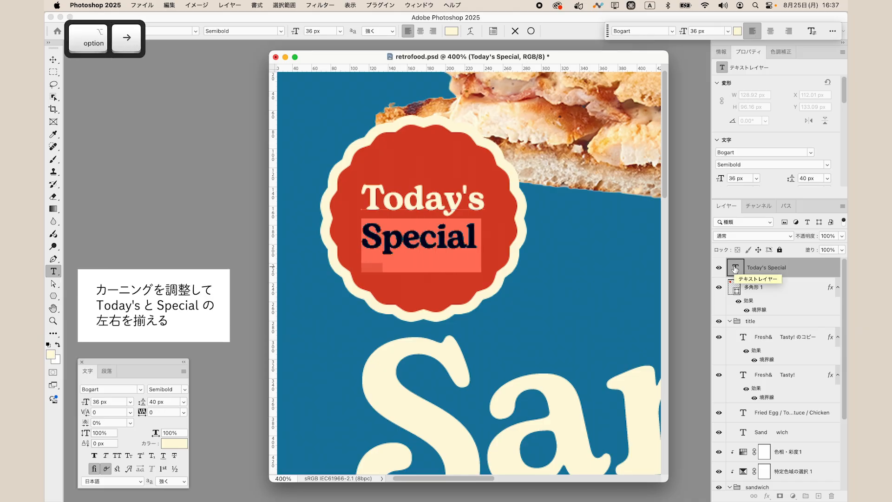
Tighten the kerning between letters of "Special" to match the width of "Today's", and save the document
key(Left)
key(Right)
key(alt+Left)
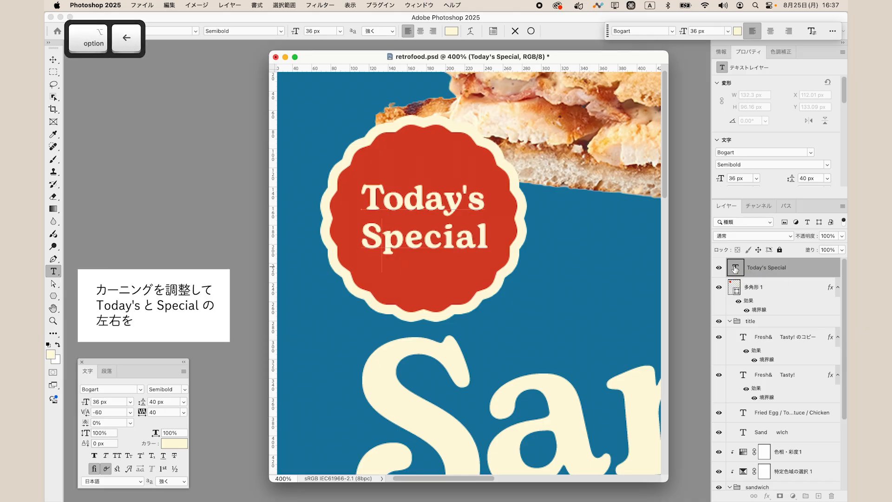
key(alt+Left)
key(alt+Left)
double_click(735, 267)
key(super+s)
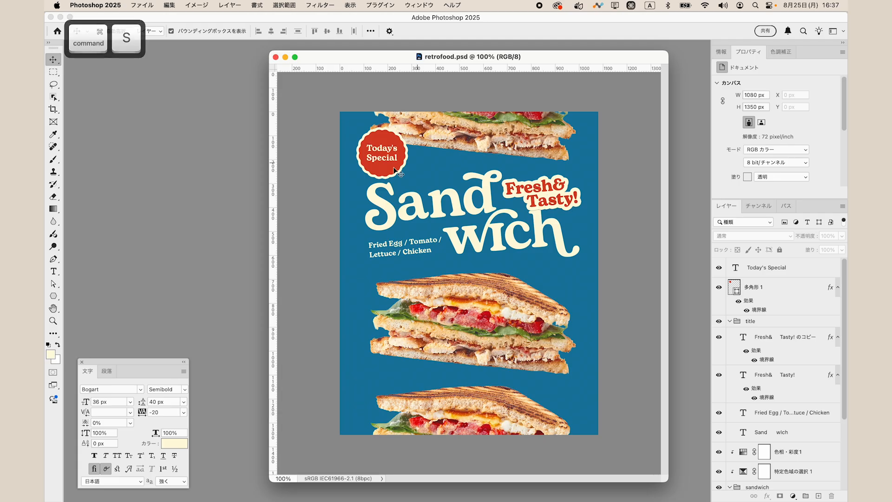
Centre the "Today's Special" text and the red polygon on each other, and save the document
click(385, 161)
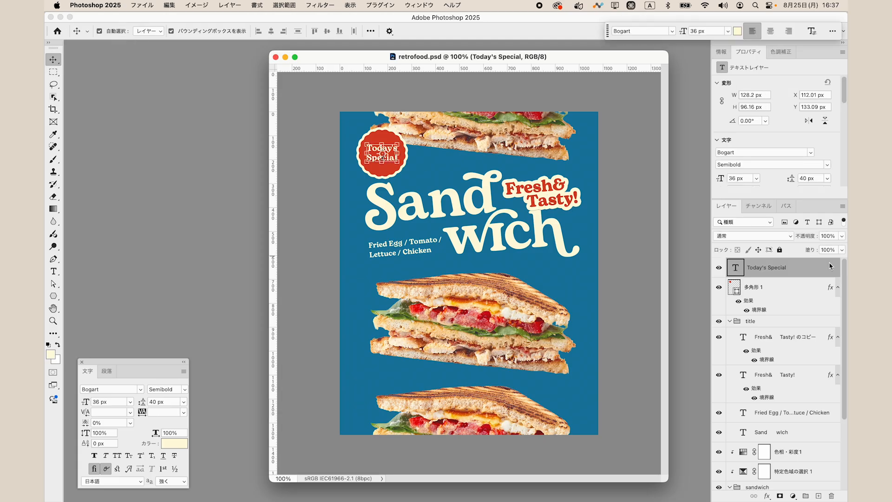
super+click(778, 295)
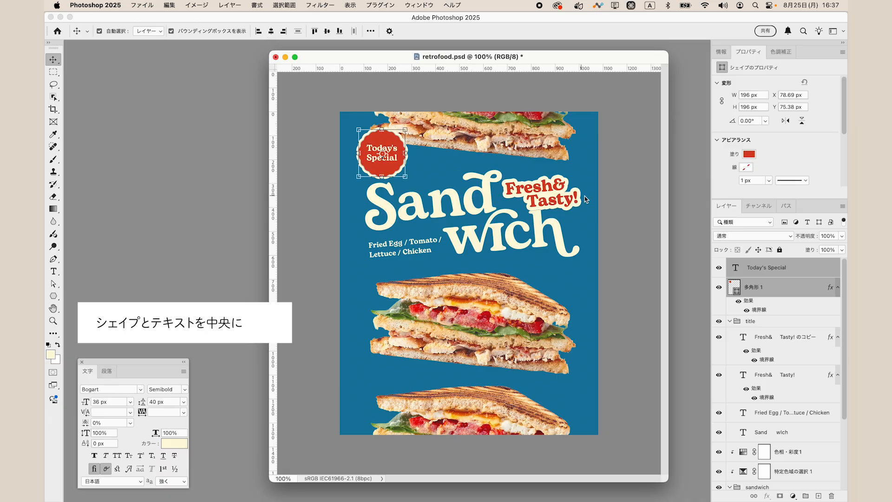
key(super+s)
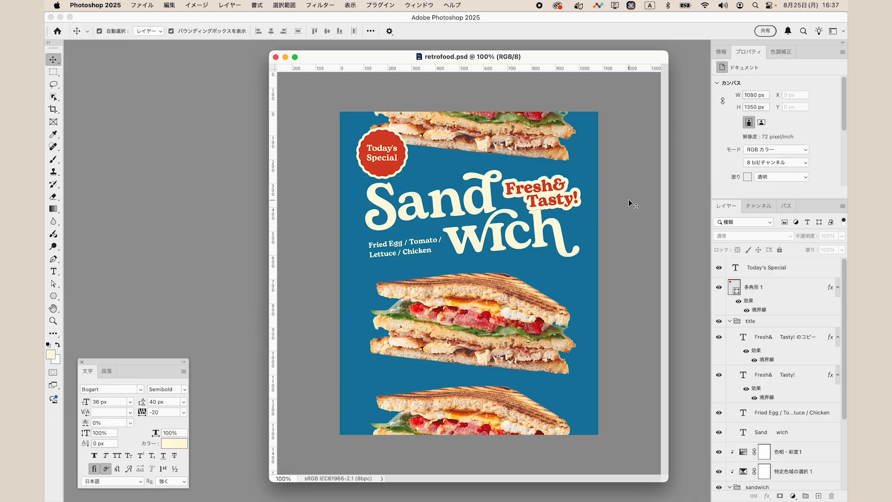
Duplicate the red badge polygon and set the lower polygon's stroke to colour #555555, blend mode Multiply (乗算), opacity 50%
click(804, 290)
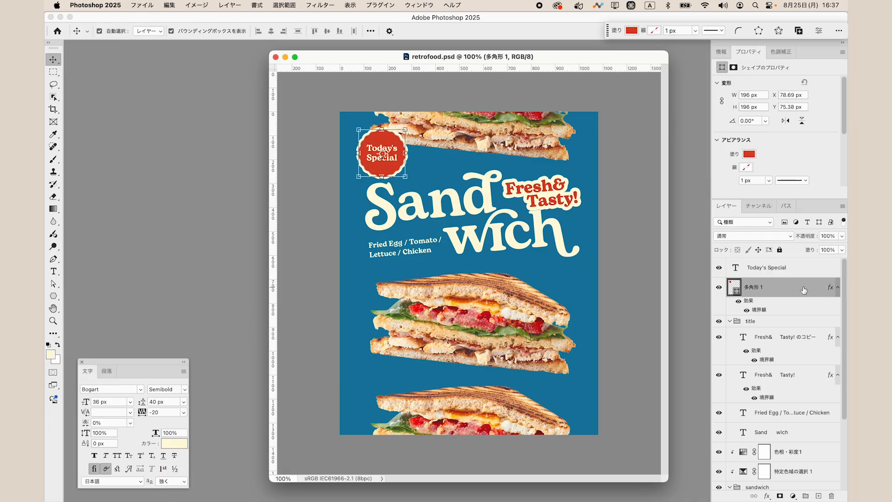
key(super+j)
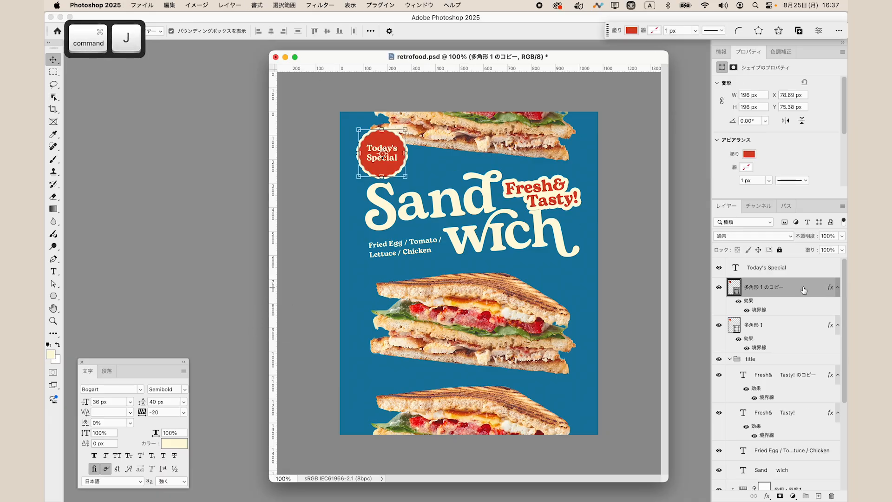
click(790, 331)
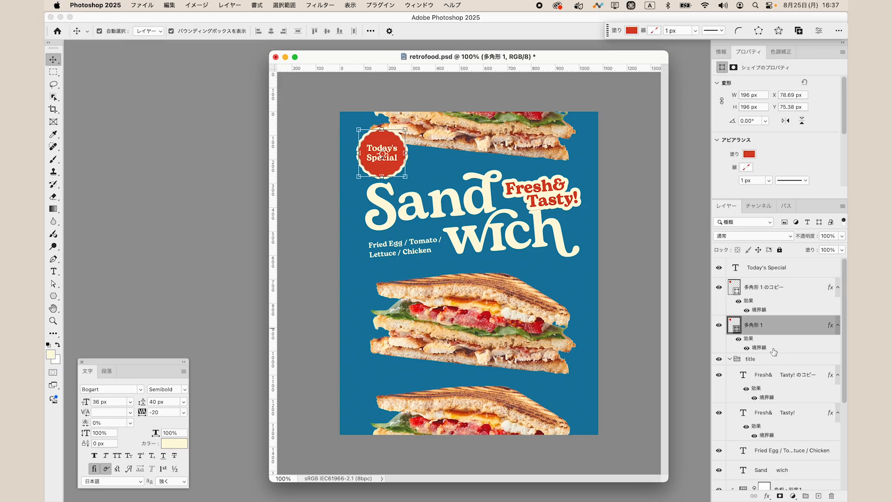
double_click(772, 348)
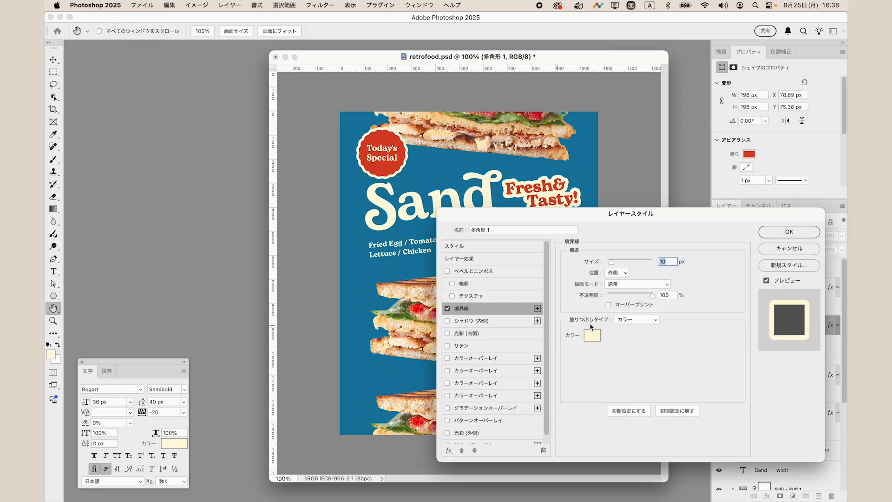
click(593, 339)
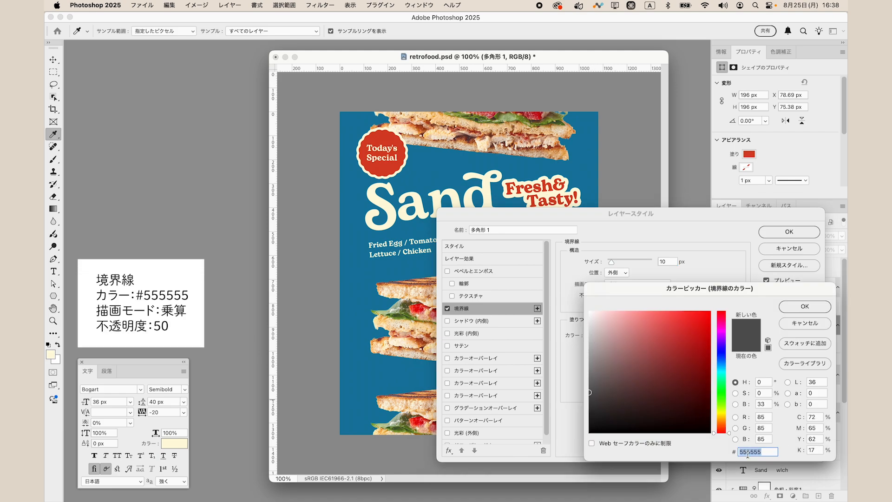
click(789, 308)
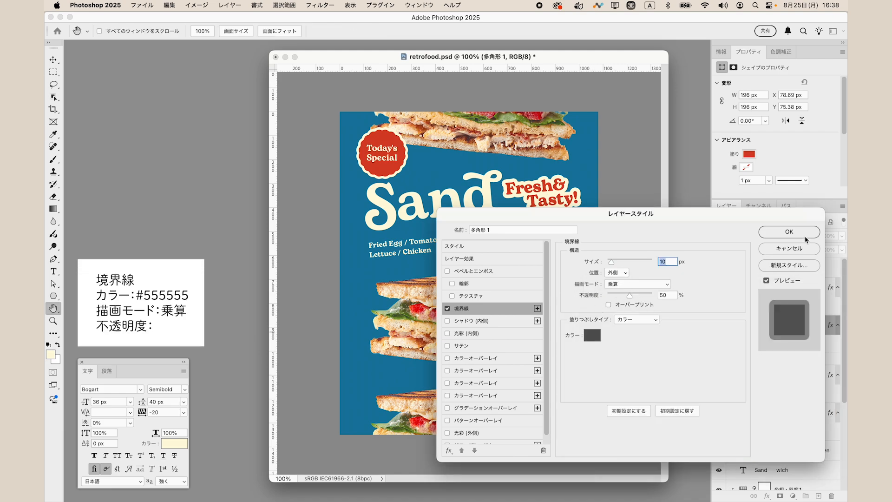
click(789, 231)
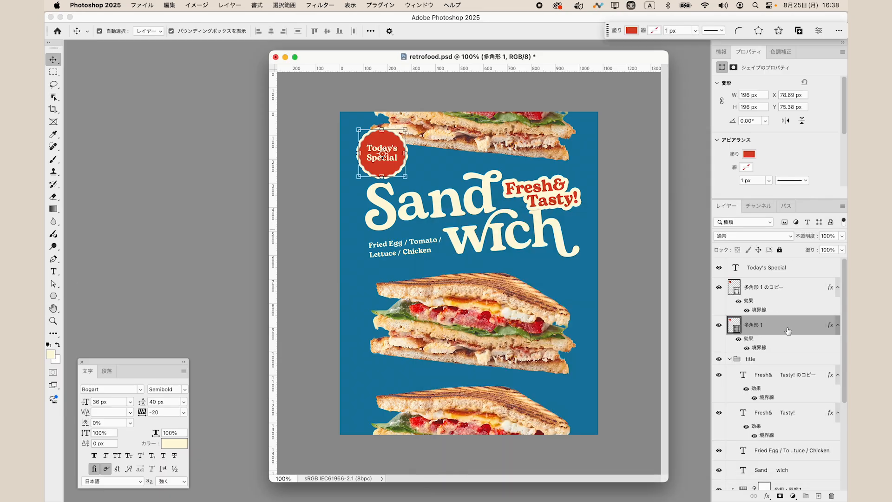
Offset the lower badge polygon 1 px left and 1 px down as a shadow
key(Left)
key(Down)
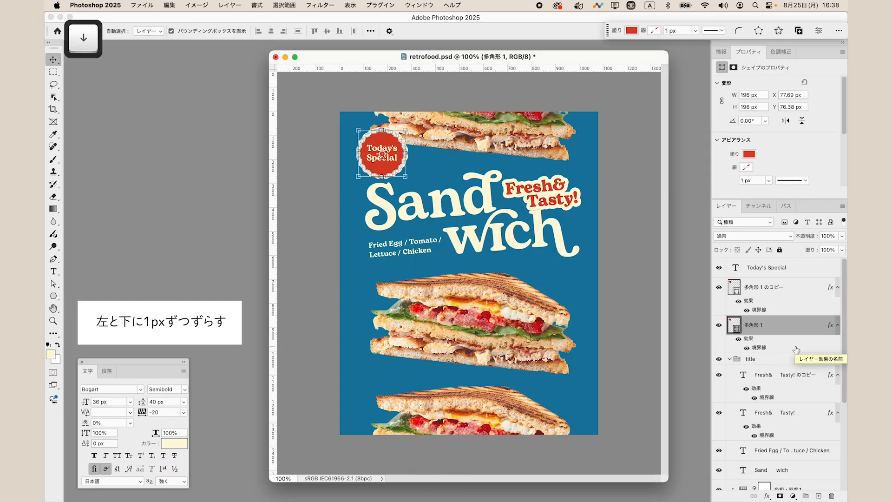
click(637, 251)
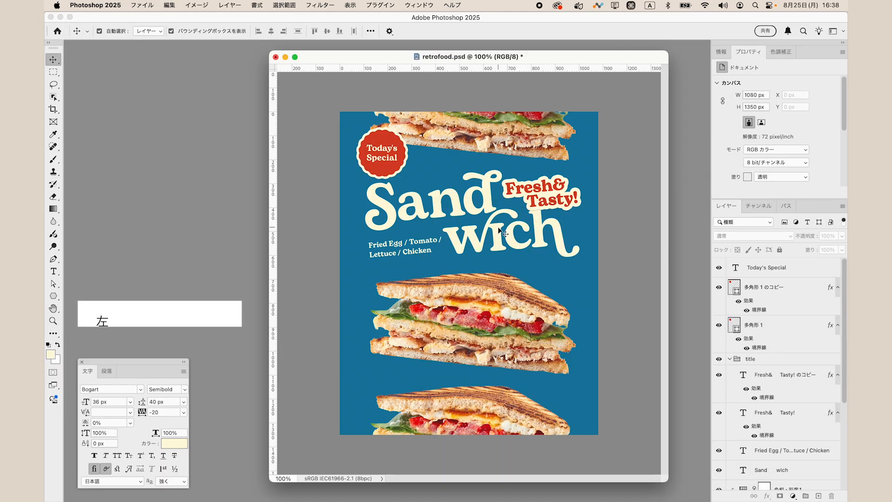
Examine the badge's edge up close, comparing it with and without the lower shadow polygon
key(super+plus)
key(super+plus)
key(super+plus)
key(super+plus)
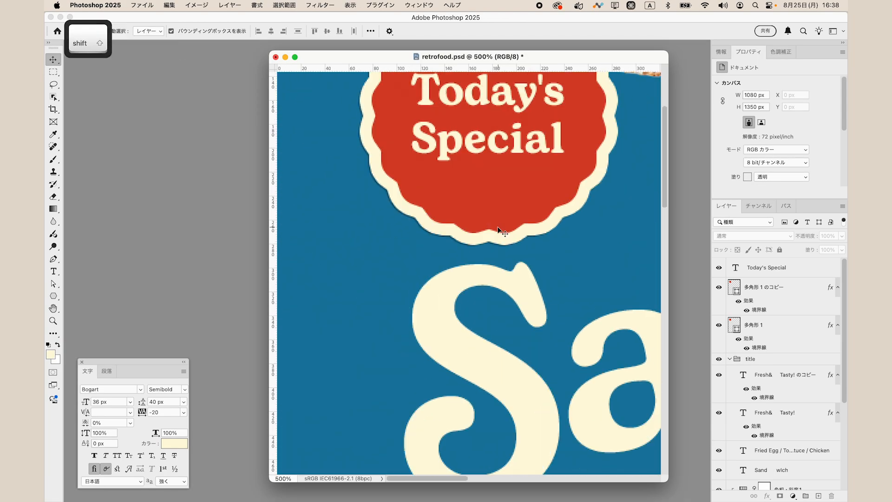
click(719, 325)
click(719, 325)
click(720, 325)
click(719, 325)
key(super+minus)
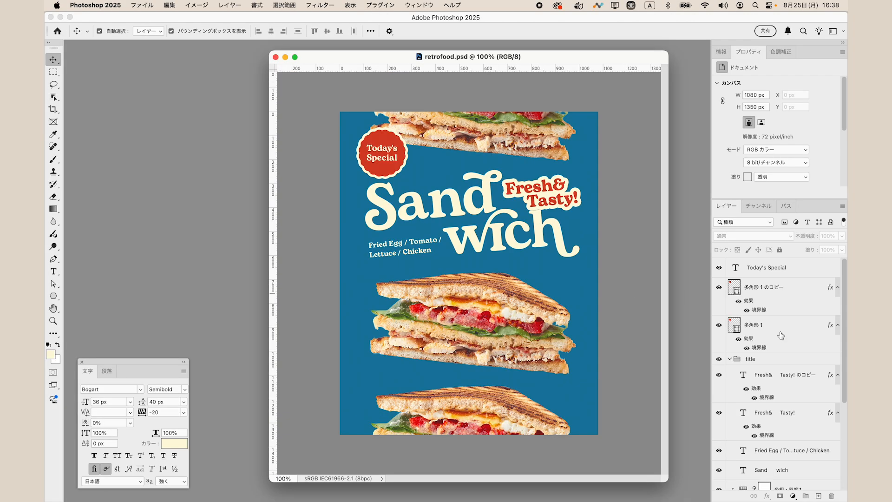
Group the "Today's Special" text with both badge polygons, name the group sticker, and collapse the title group
click(781, 334)
shift+click(780, 268)
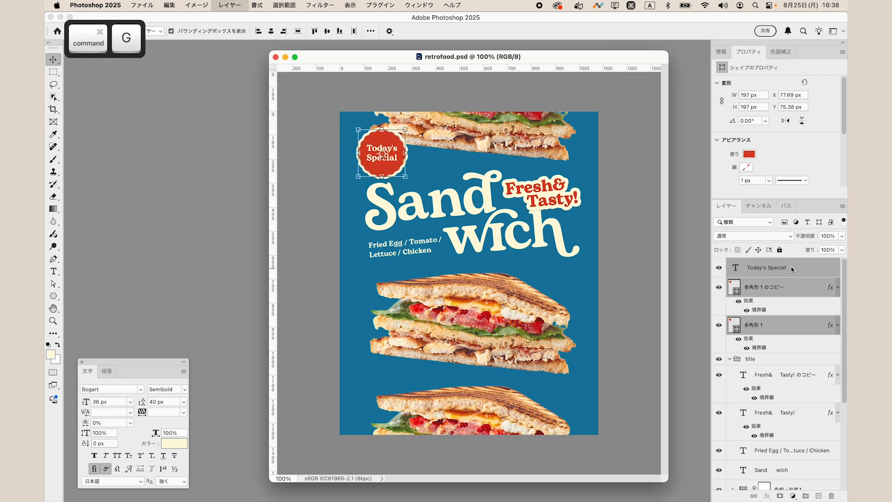
key(super+g)
double_click(750, 263)
text(sticker)
click(774, 274)
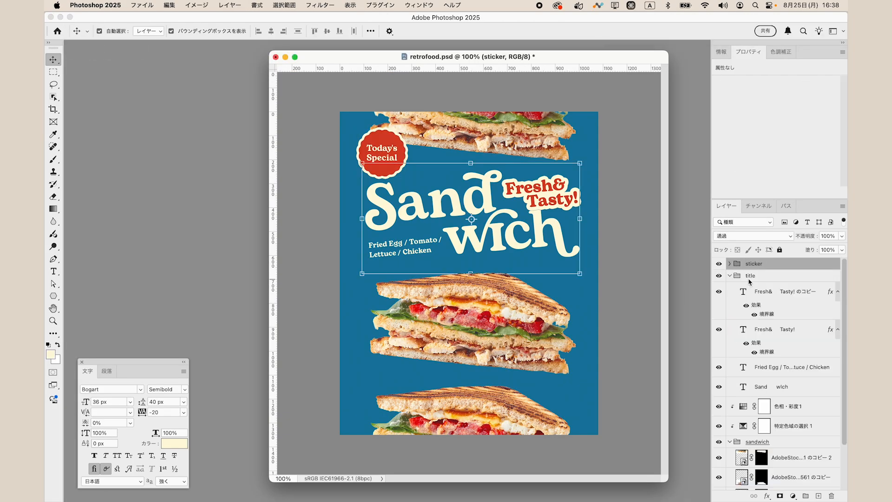
click(774, 263)
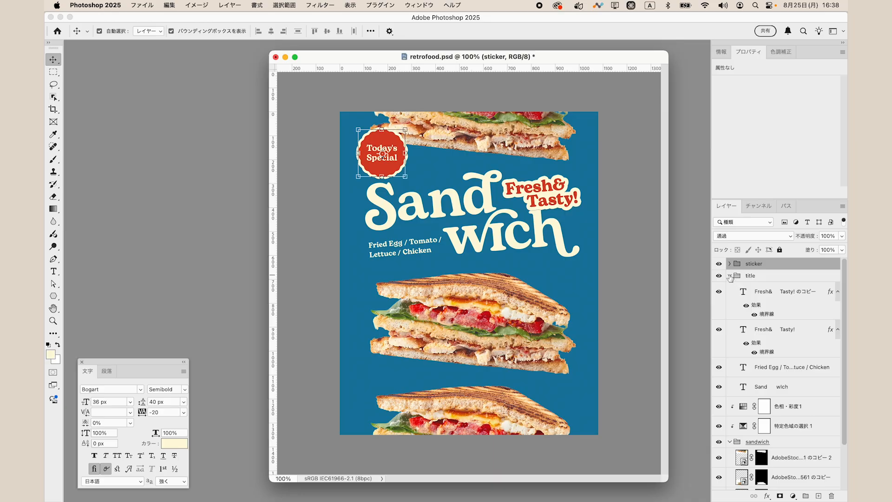
click(729, 276)
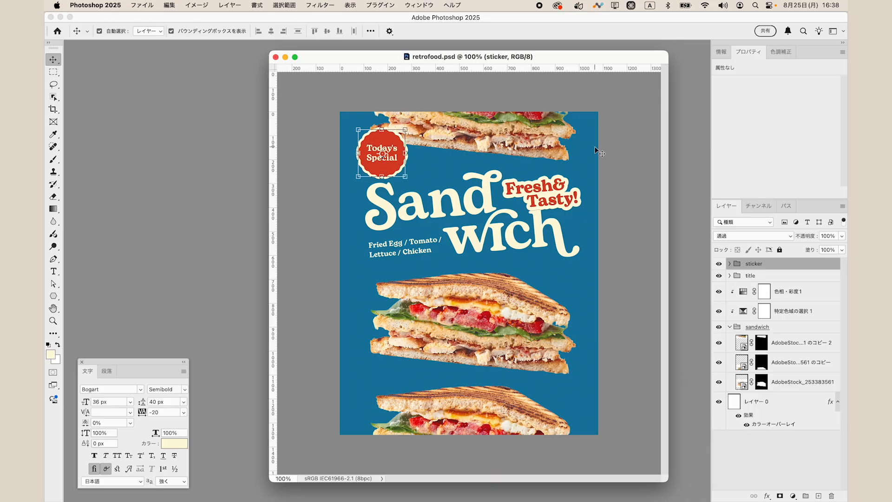
Rotate the sticker group by -10 degrees
click(409, 129)
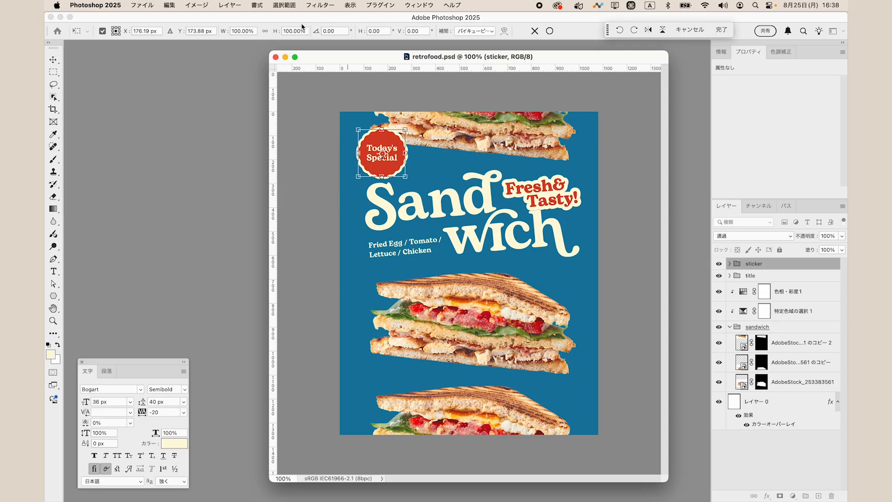
click(337, 32)
text(-10)
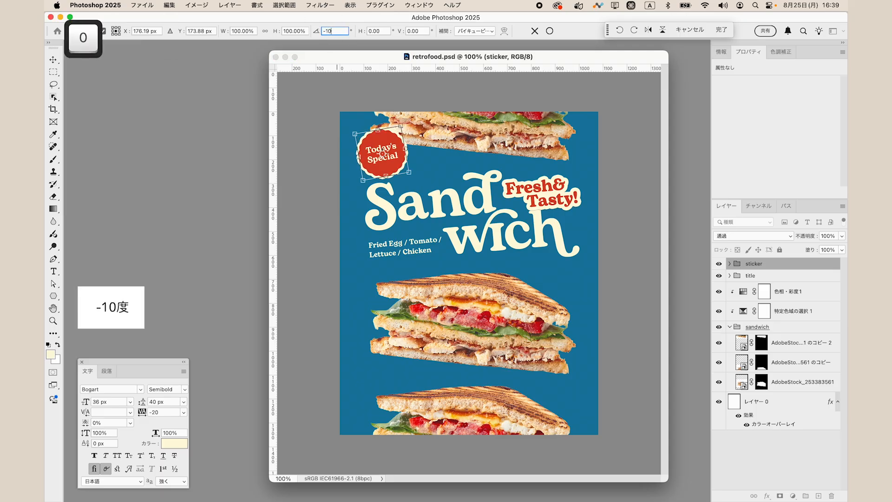
key(Return)
key(Return)
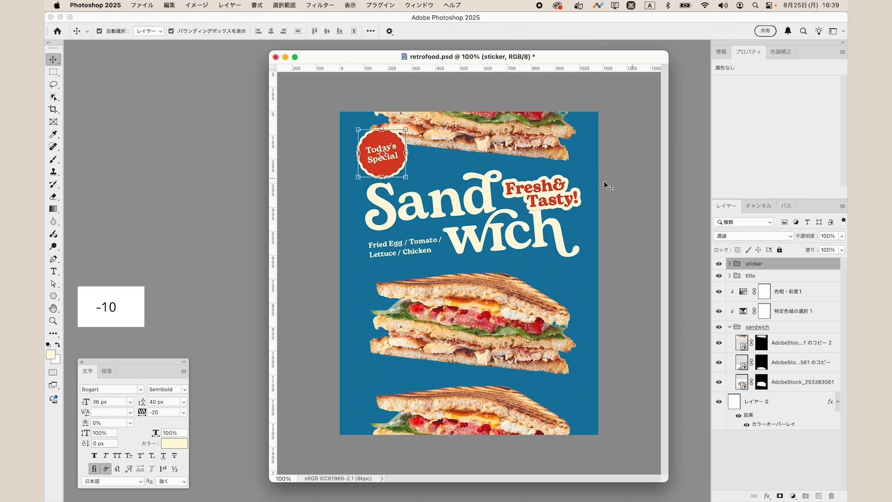
click(633, 192)
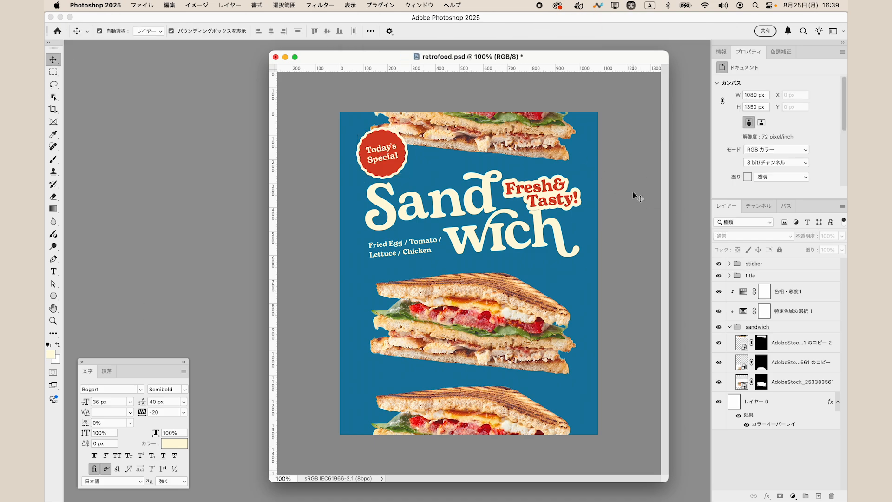
Nudge the sticker group slightly left and down, closer to the "Sandwich" title
click(792, 268)
key(Left)
key(Left)
key(Left)
key(Left)
key(Left)
key(Down)
key(Down)
key(Down)
key(Down)
key(Down)
key(Down)
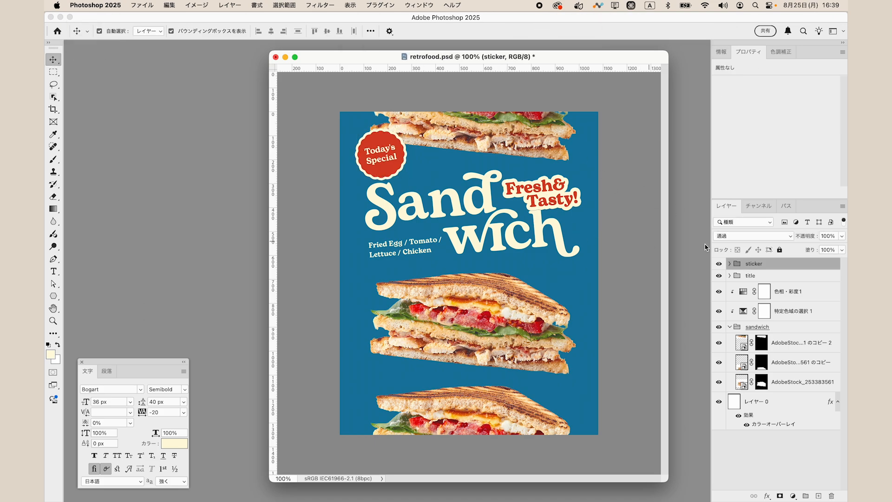
click(649, 245)
click(803, 265)
key(Left)
click(602, 261)
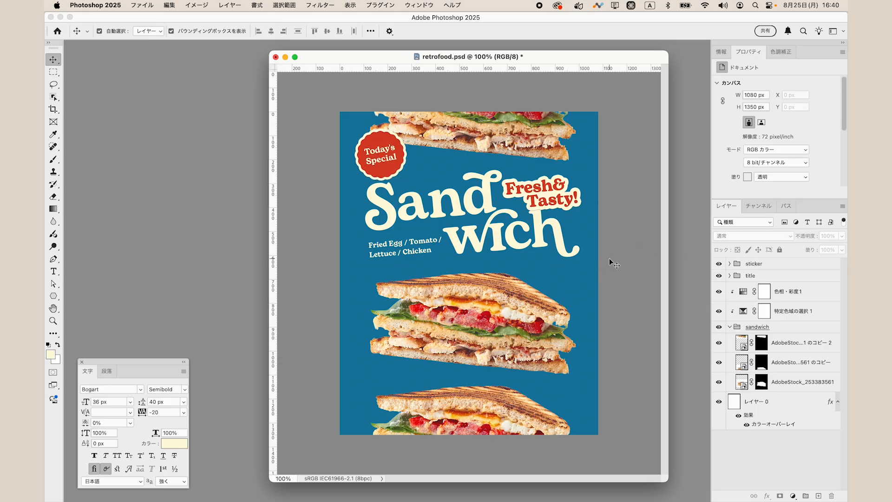
Switch the area around the canvas to the custom white colour
right_click(623, 247)
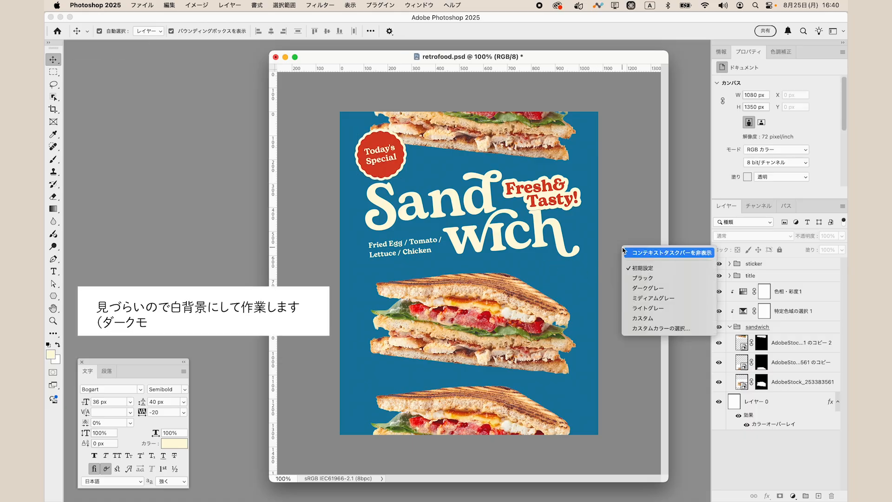
click(641, 318)
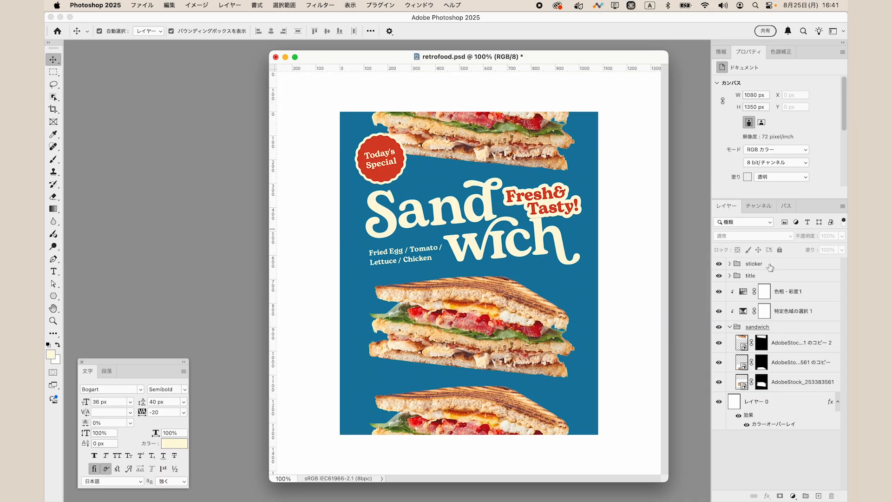
Duplicate the sticker group, place the copy over the upper-right edge of the middle sandwich, and rotate it 20 degrees
click(771, 268)
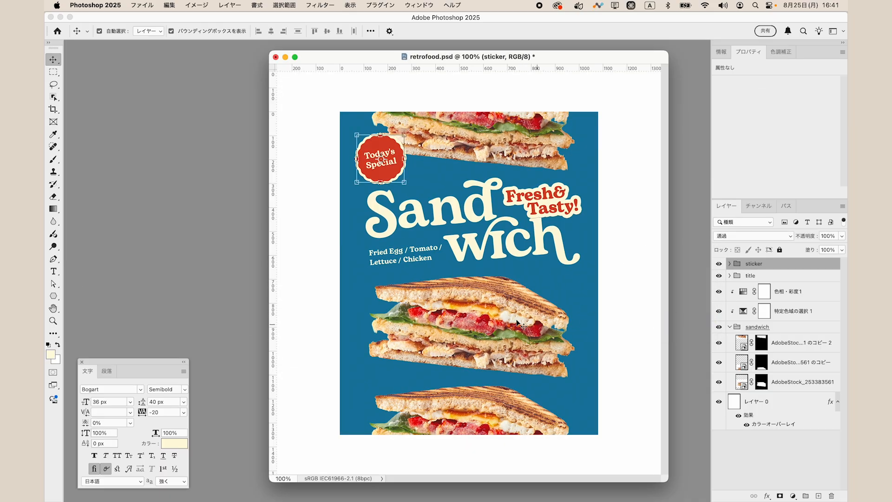
key(super)
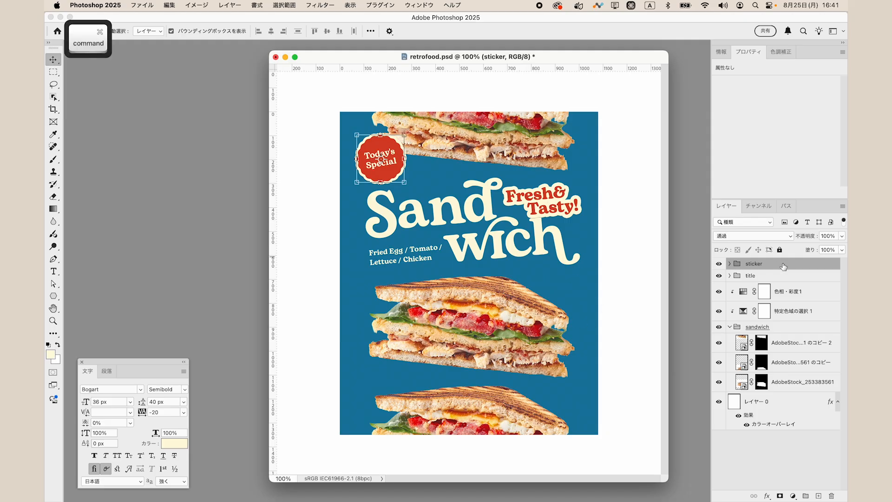
key(super+j)
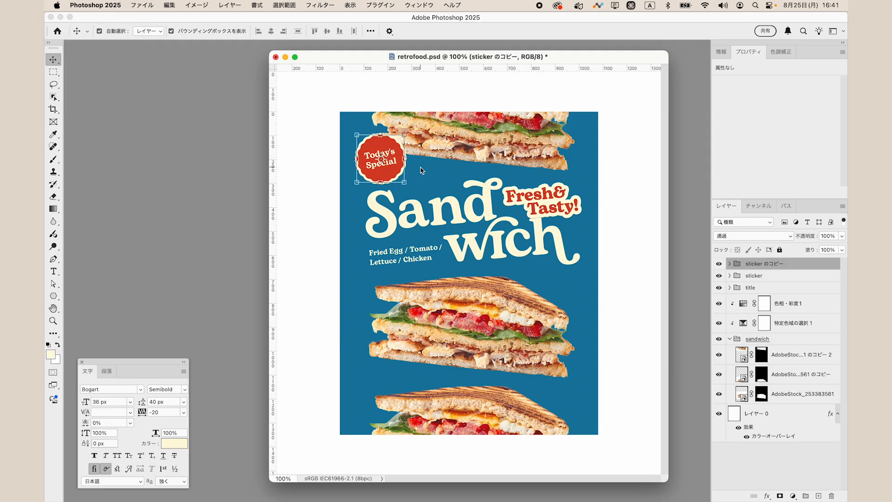
key(shift)
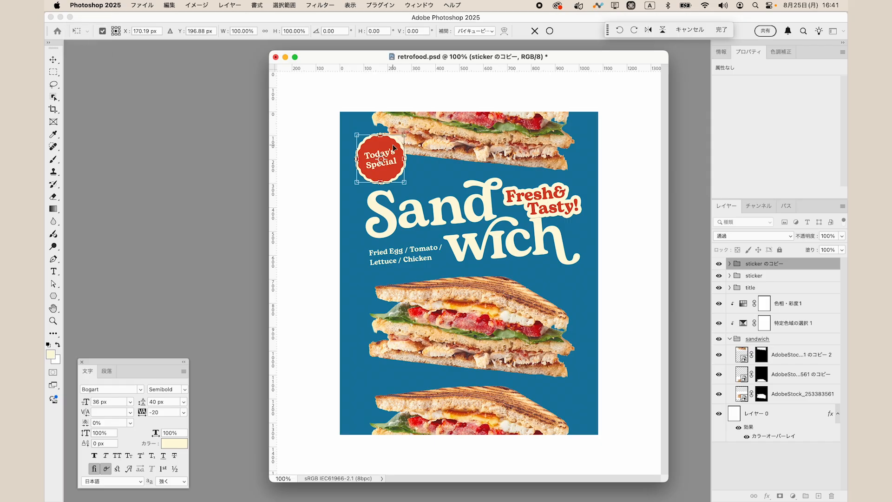
drag(392, 150, 562, 284)
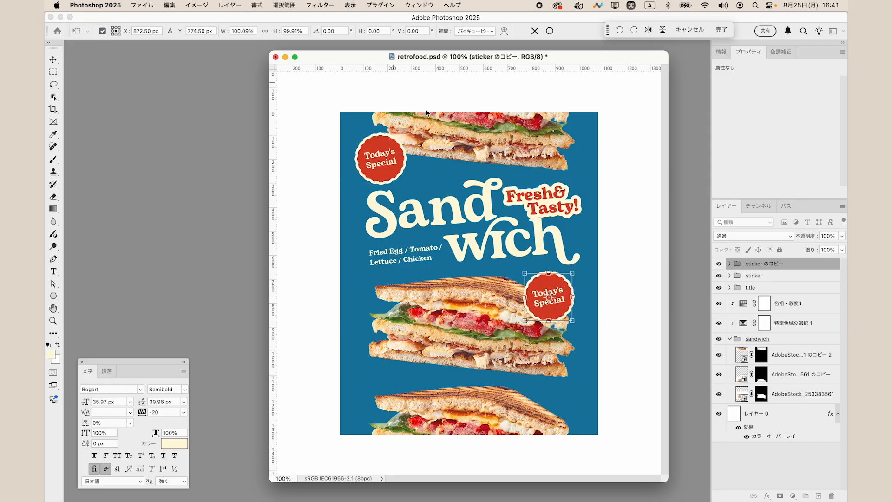
click(335, 30)
text(20)
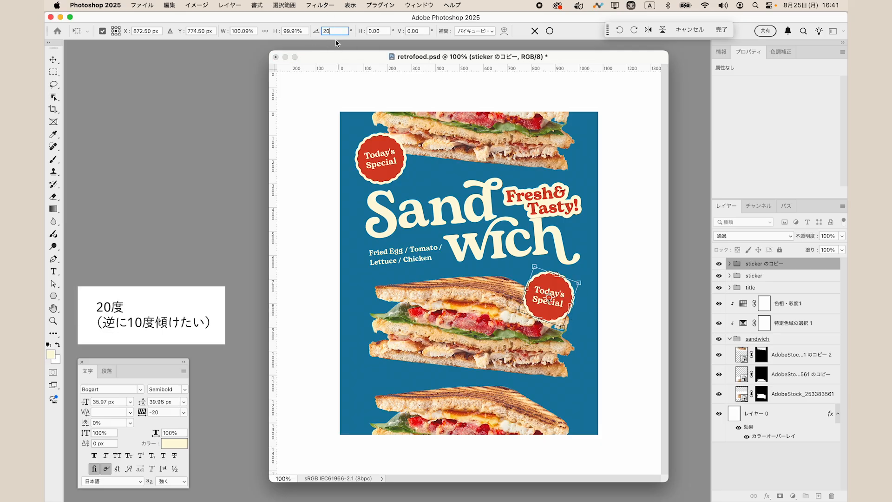
key(Escape)
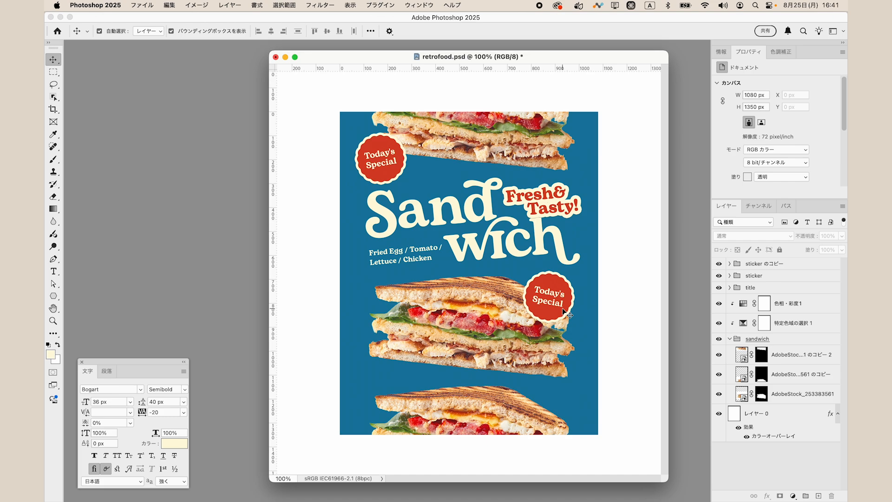
Nudge the copied sticker group right and up at the middle sandwich's upper-right corner
click(779, 265)
key(Right)
key(Right)
key(Right)
key(Right)
key(Right)
key(Right)
key(Right)
key(Right)
key(Up)
key(Up)
key(Up)
key(Up)
key(Up)
key(Up)
key(Up)
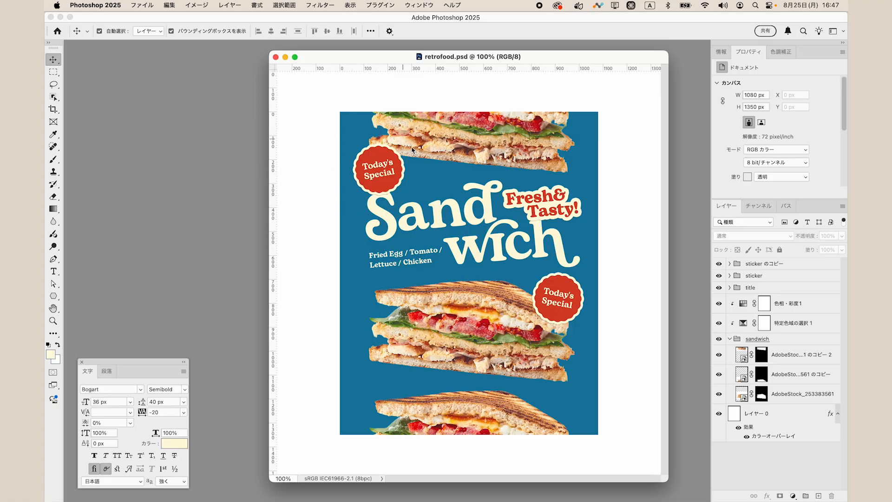
Examine up close where the first badge's shadow edge overlaps the "S" of the title
key(super+plus)
key(super+plus)
key(super+plus)
key(super+plus)
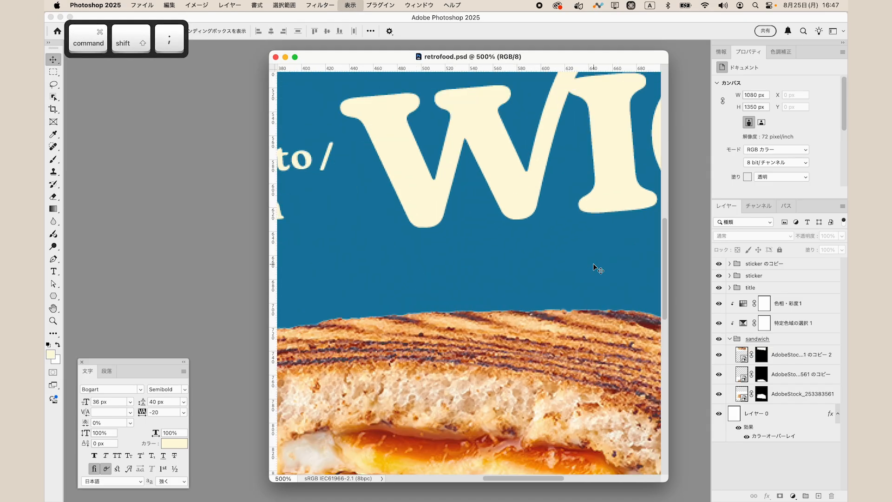
scroll(593, 263, up, 1)
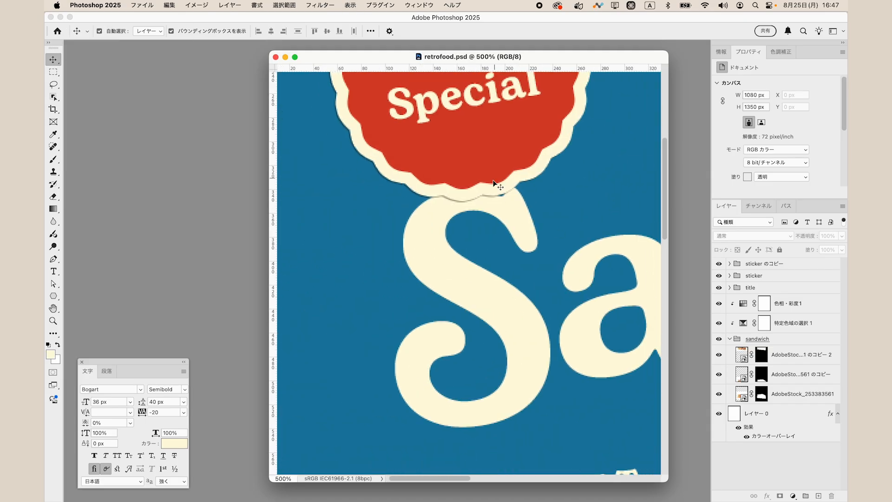
key(super+minus)
key(super+minus)
key(super+minus)
key(super+minus)
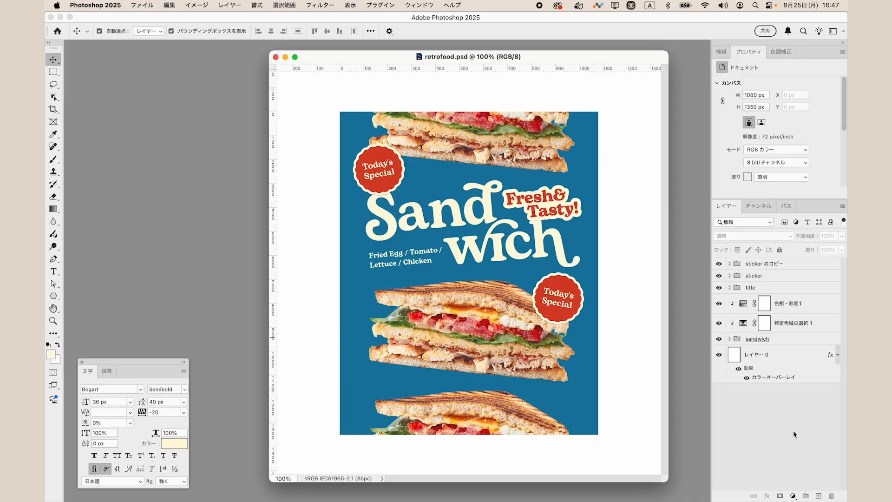
Group all the layers under the name "design" and convert the group to a smart object
click(792, 362)
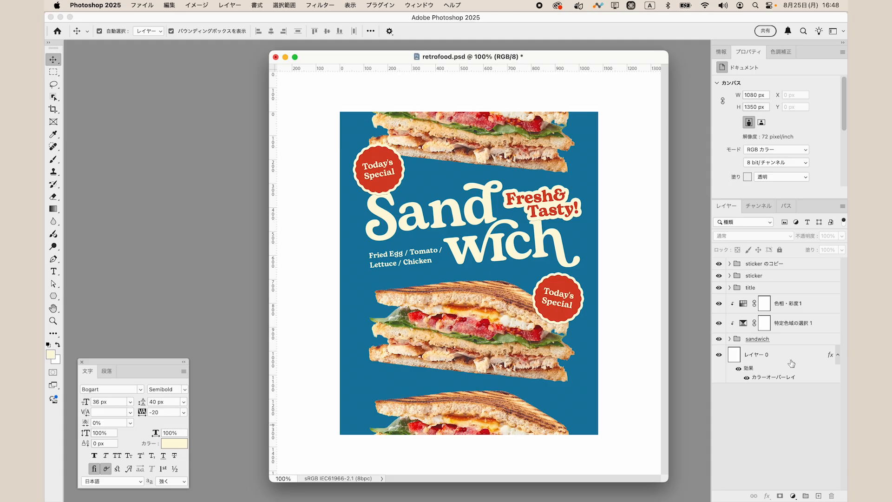
shift+click(788, 267)
key(cmd+g)
double_click(757, 264)
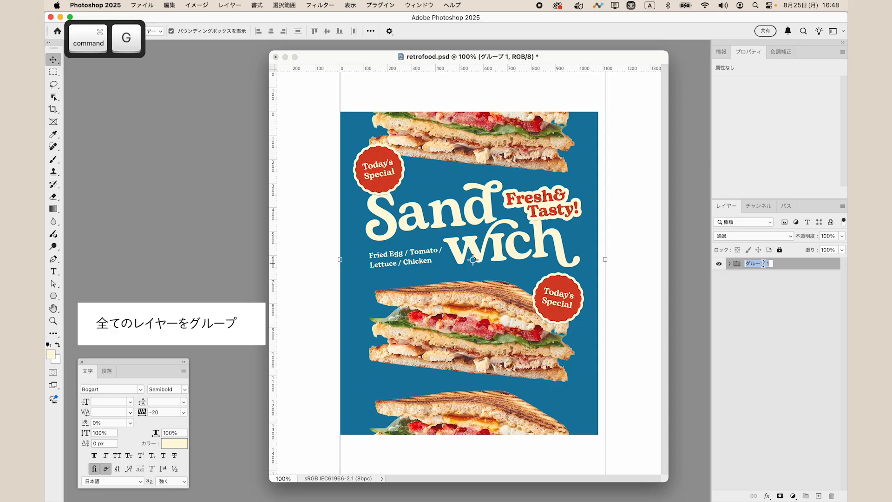
text(design)
key(Return)
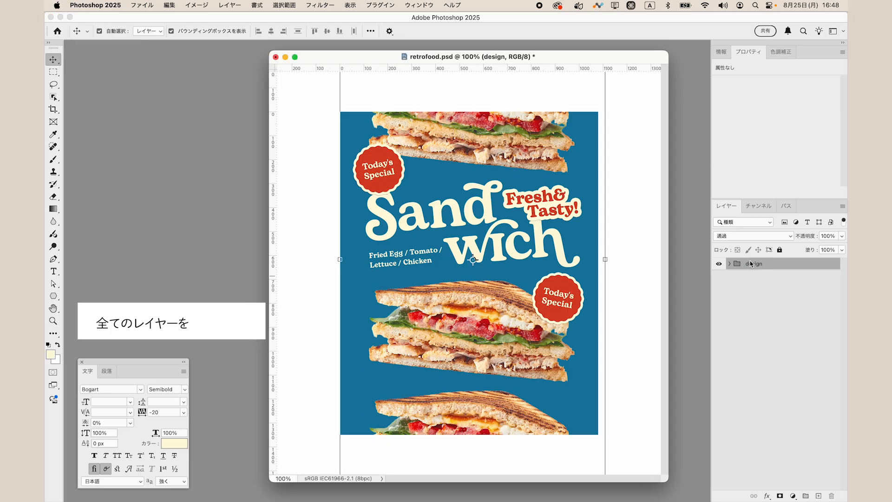
right_click(775, 266)
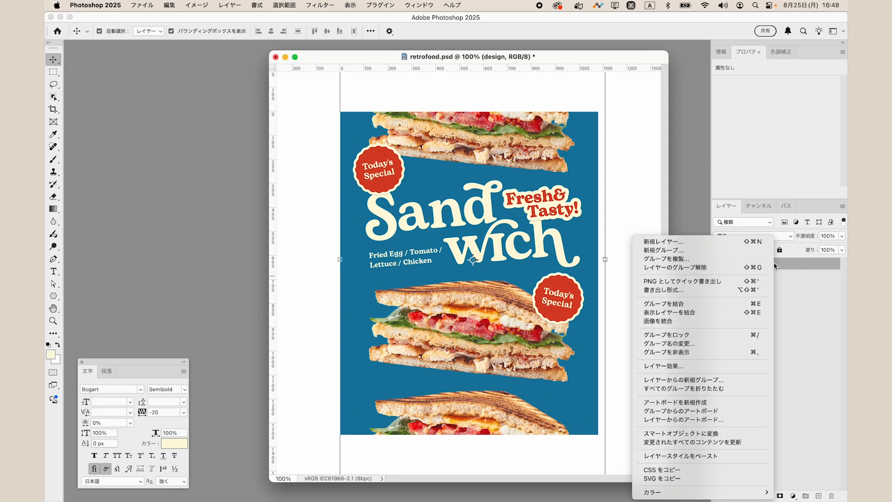
click(719, 437)
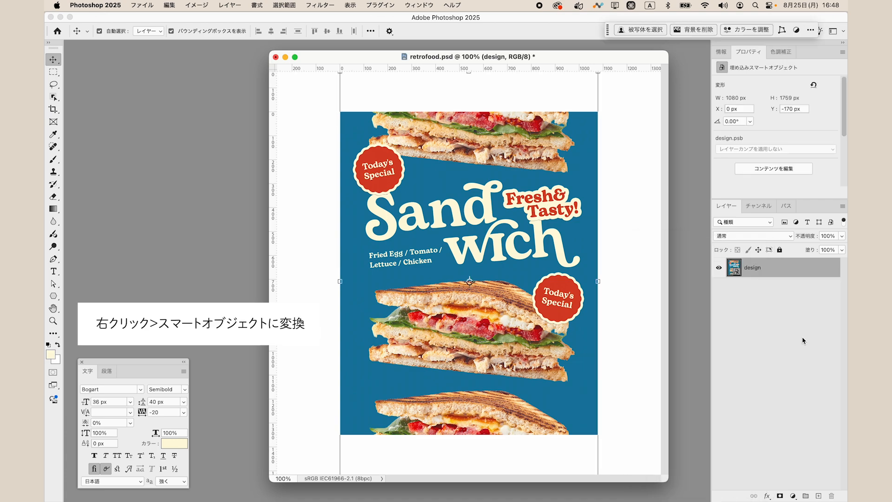
Apply the Filter Gallery's Grain texture to the design smart object with Soft grain type, intensity 25 and contrast 65
click(802, 270)
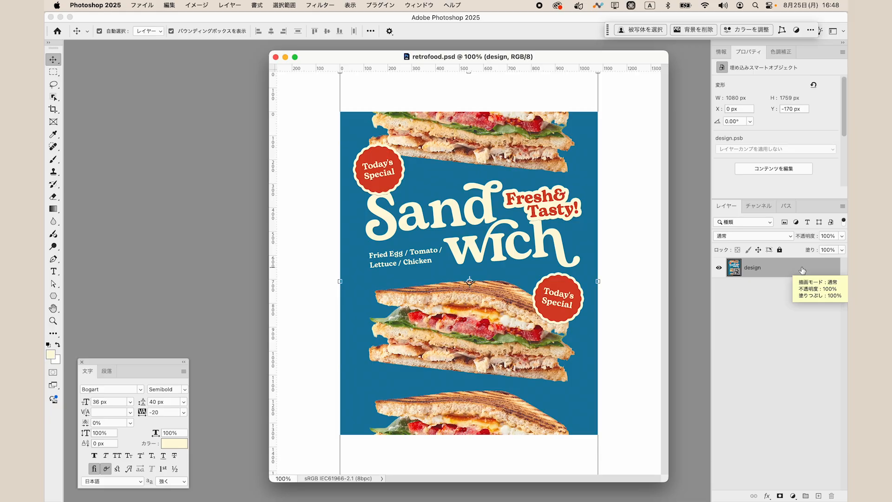
click(309, 6)
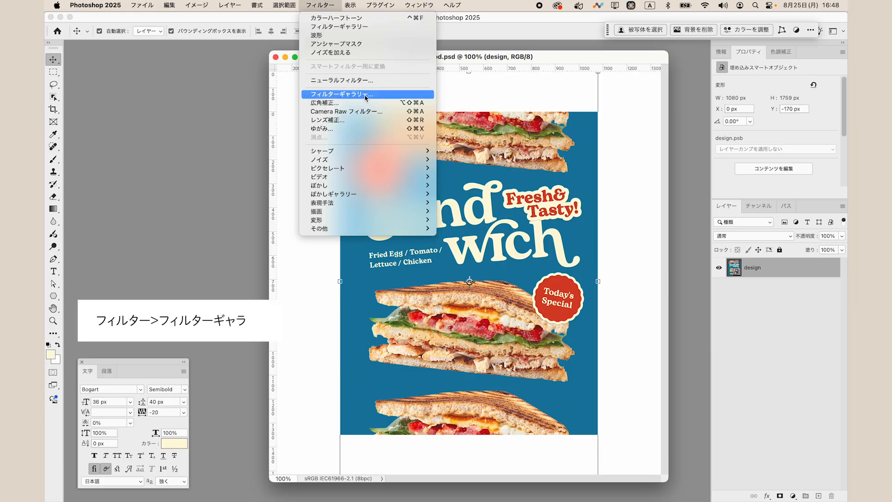
click(367, 95)
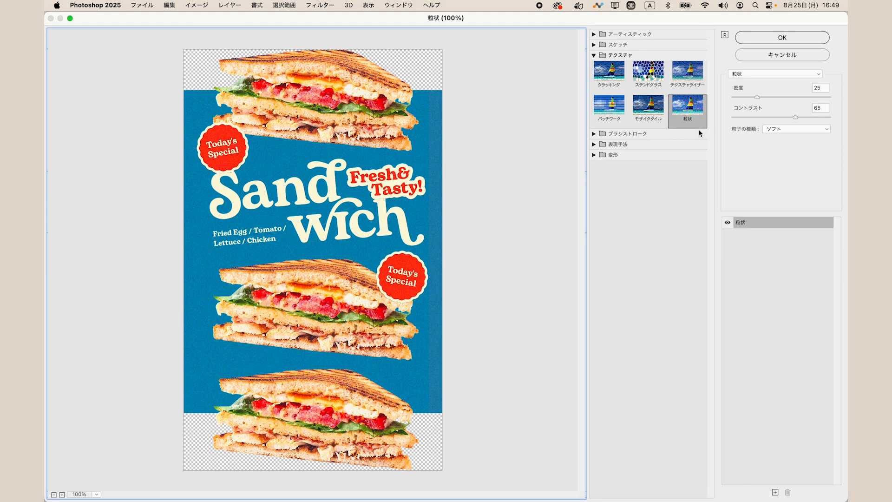
click(683, 107)
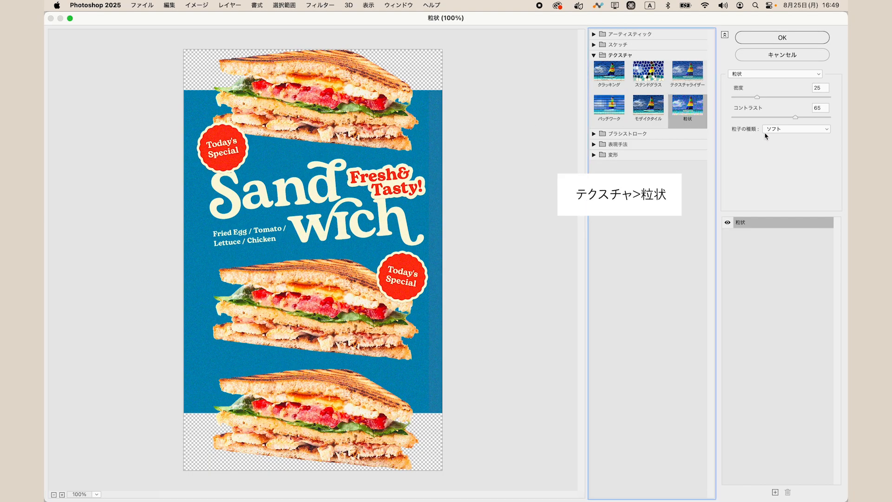
click(782, 134)
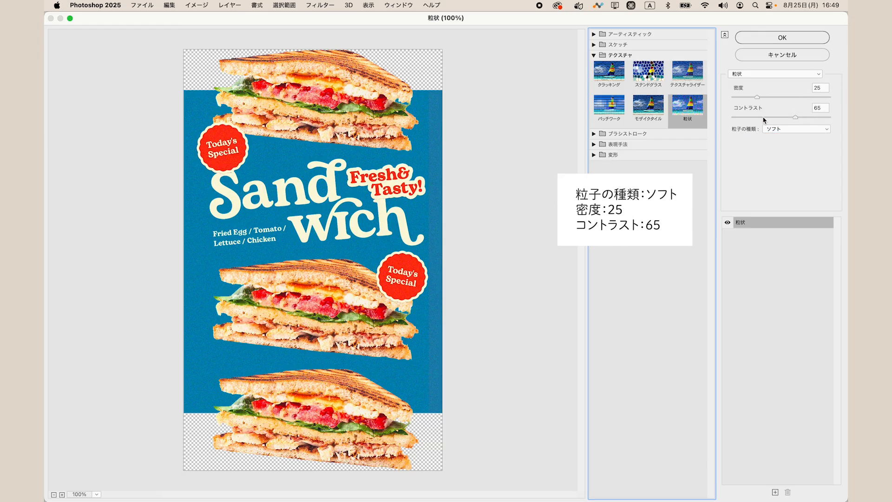
click(781, 39)
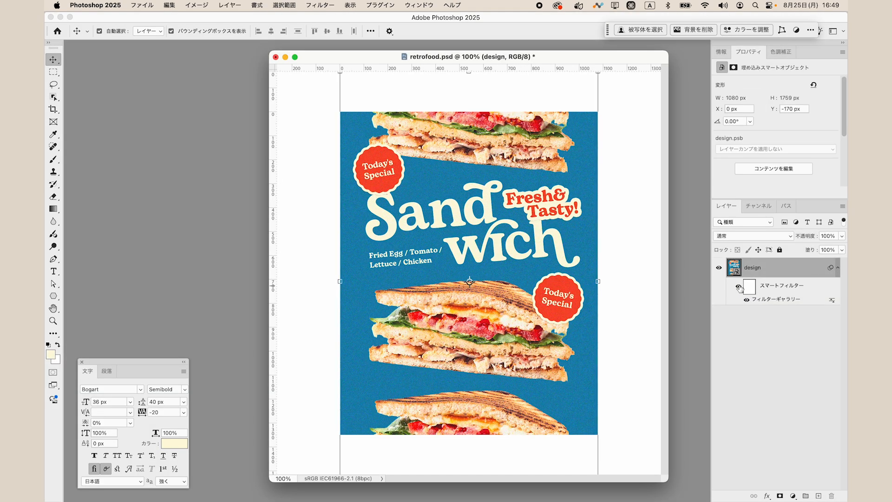
click(738, 287)
click(739, 286)
click(777, 334)
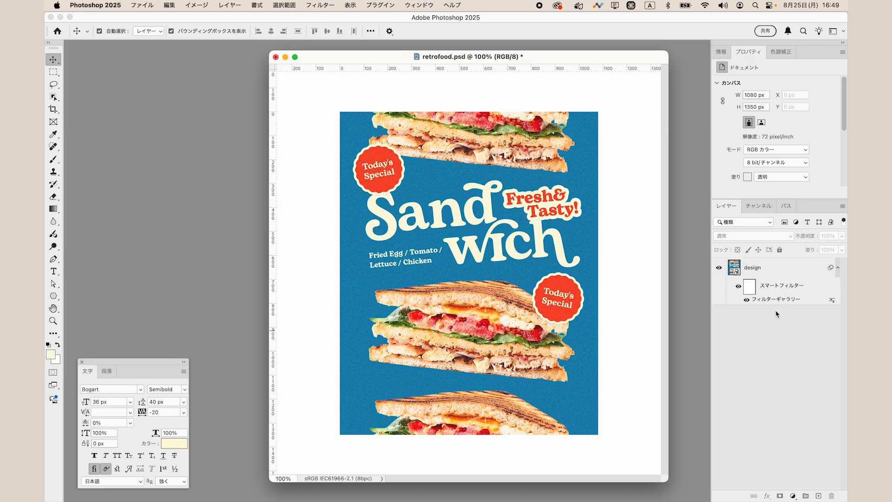
Apply a Color Halftone filter to the design with a 4-pixel maximum radius and channel angles 108, 162, 90 and 45
click(788, 271)
click(316, 6)
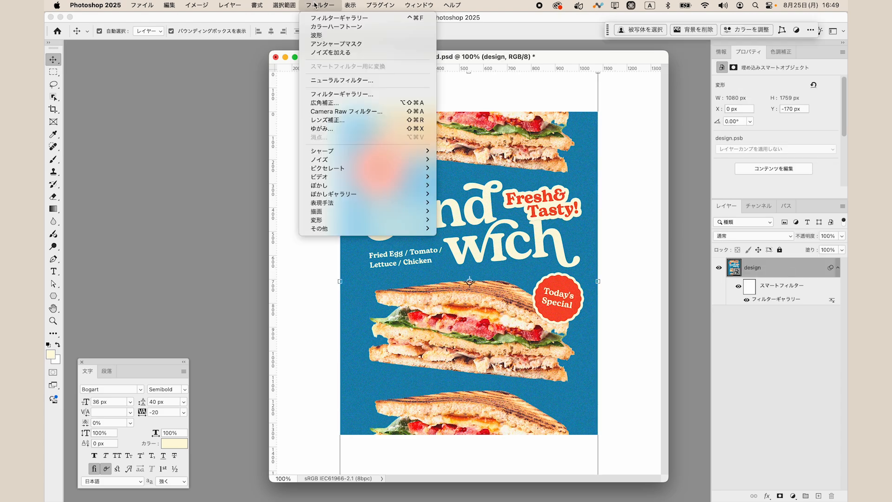
mouse_move(374, 171)
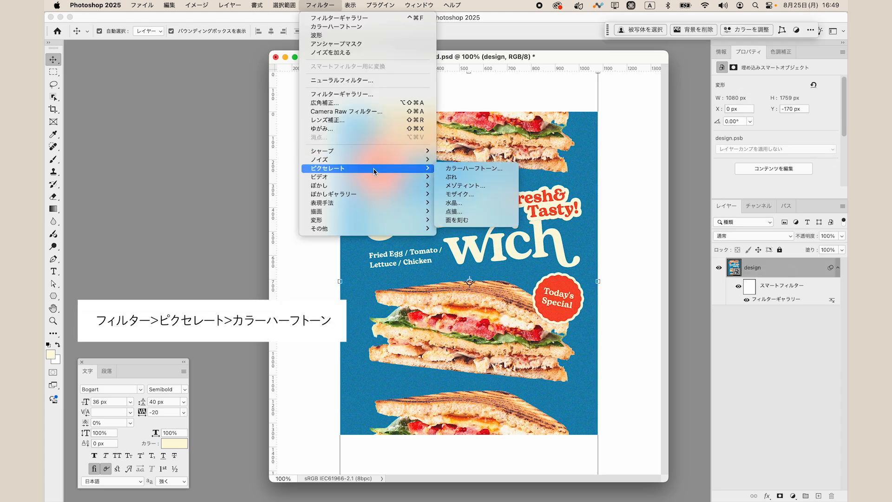
click(488, 172)
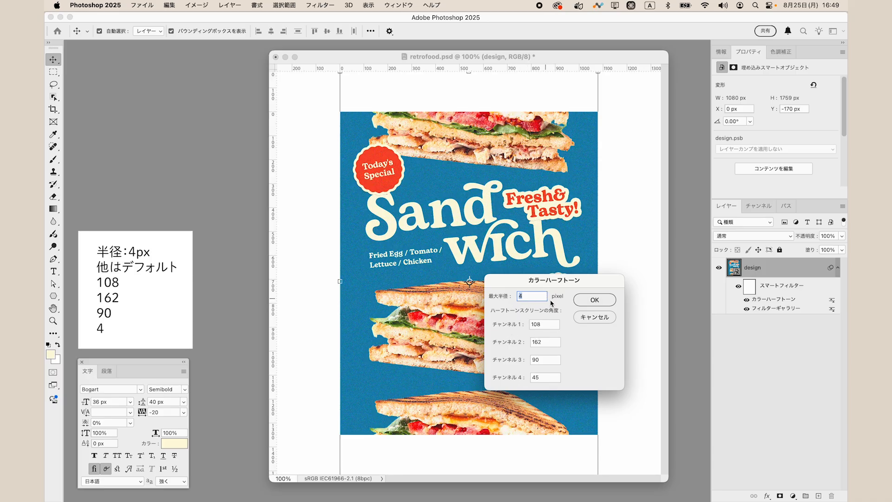
click(594, 299)
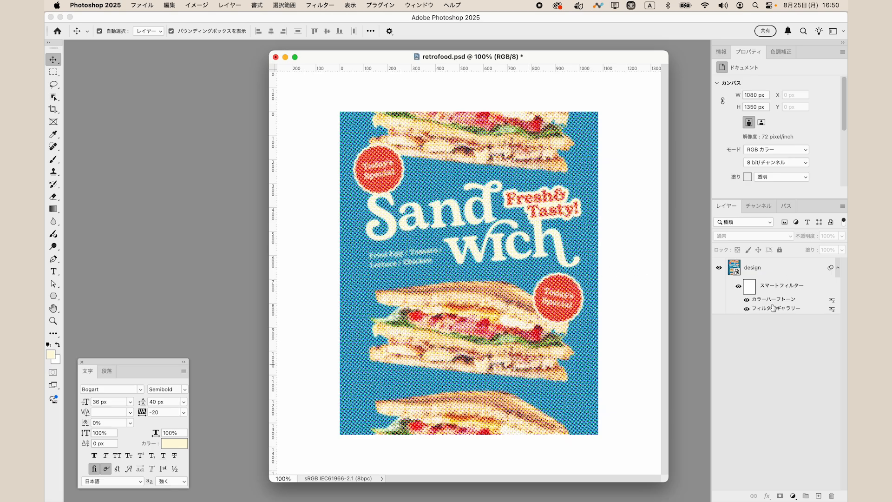
Set the Color Halftone filter's blending to Hard Light at 15% opacity
double_click(833, 305)
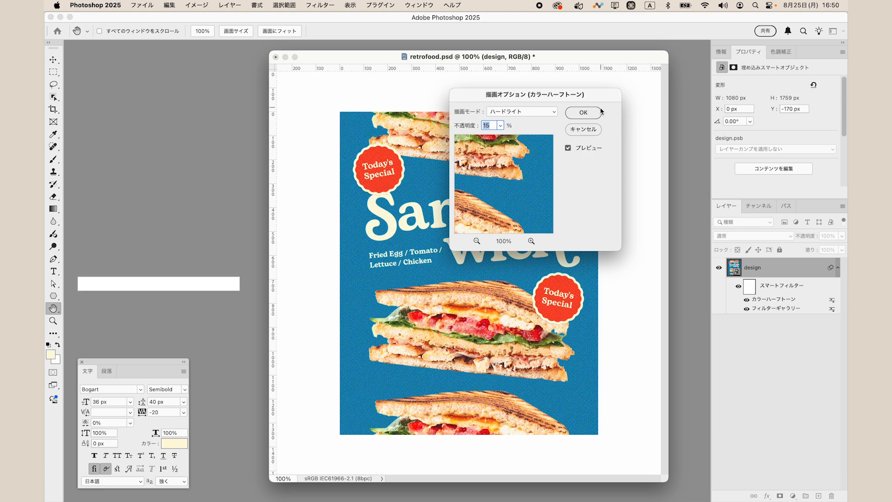
click(583, 113)
click(761, 359)
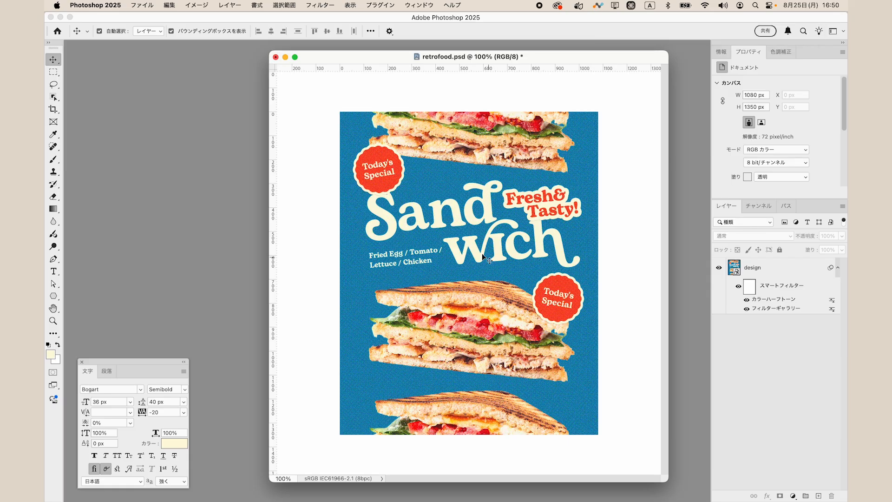
Examine the halftone and grain up close on the title and middle sandwich, and compare the poster with and without its smart filters
key(super+plus)
key(super+plus)
key(super+plus)
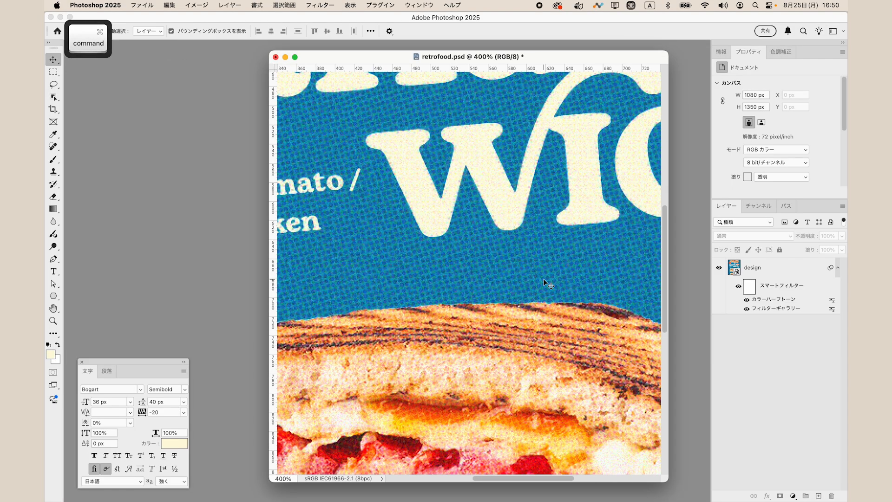
scroll(544, 281, right, 5)
scroll(544, 281, down, 3)
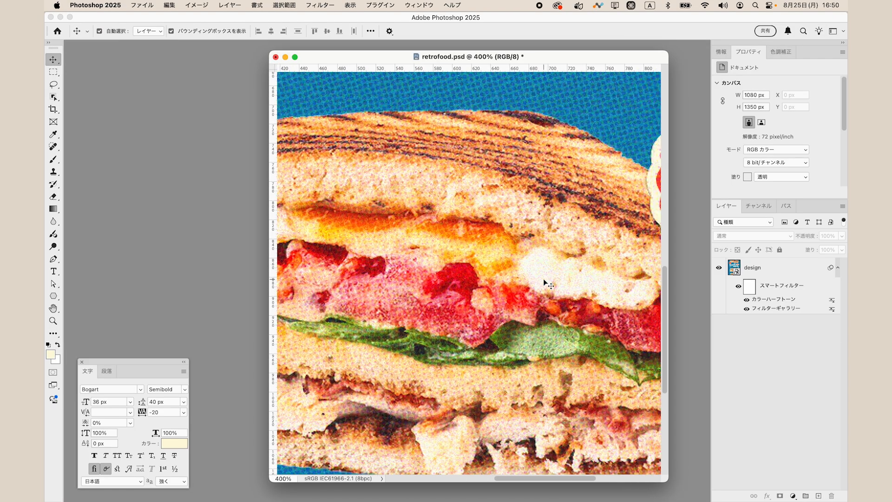
key(super+minus)
key(super+minus)
key(super+minus)
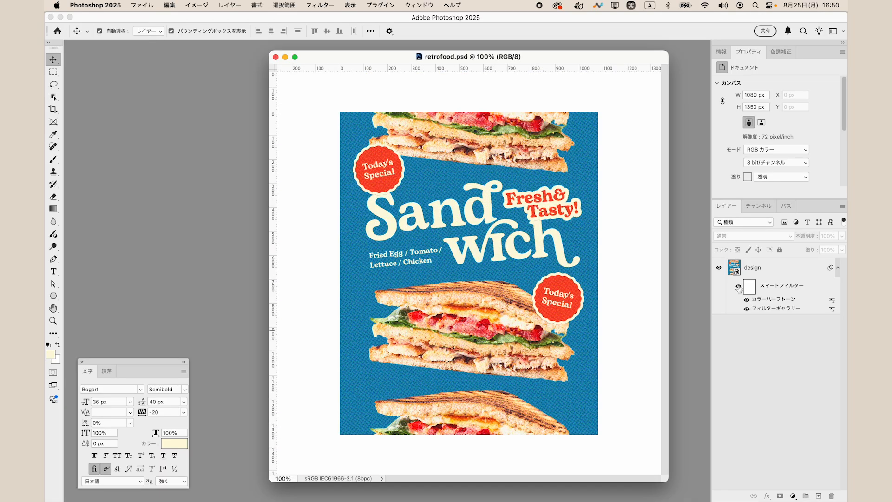
click(739, 287)
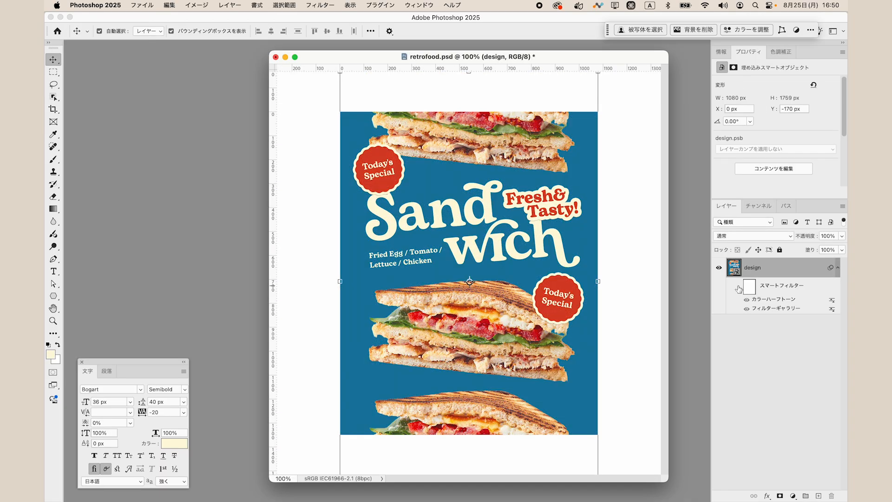
click(738, 287)
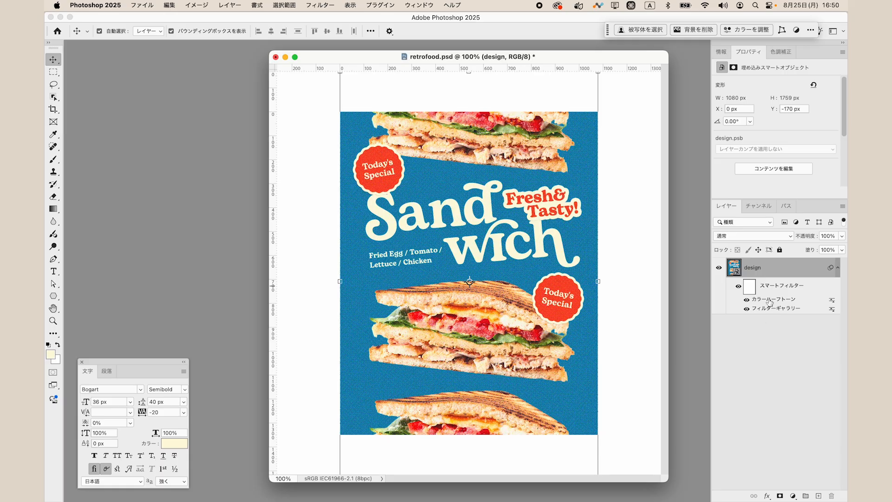
click(774, 383)
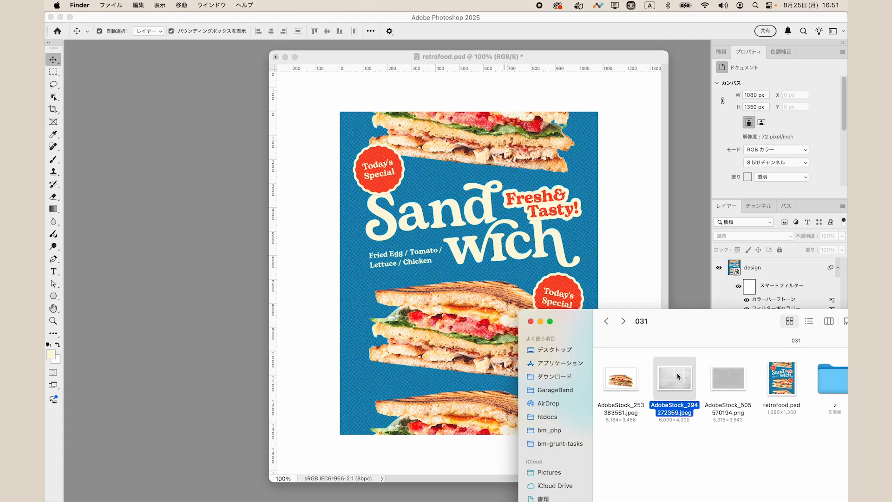
Place the creased paper image AdobeStock_294272359.jpeg over the poster, rotated -90° and scaled to about 1731 × 1154 px, and centre it horizontally
drag(677, 377, 440, 196)
drag(610, 274, 478, 109)
drag(518, 279, 461, 211)
drag(506, 334, 620, 486)
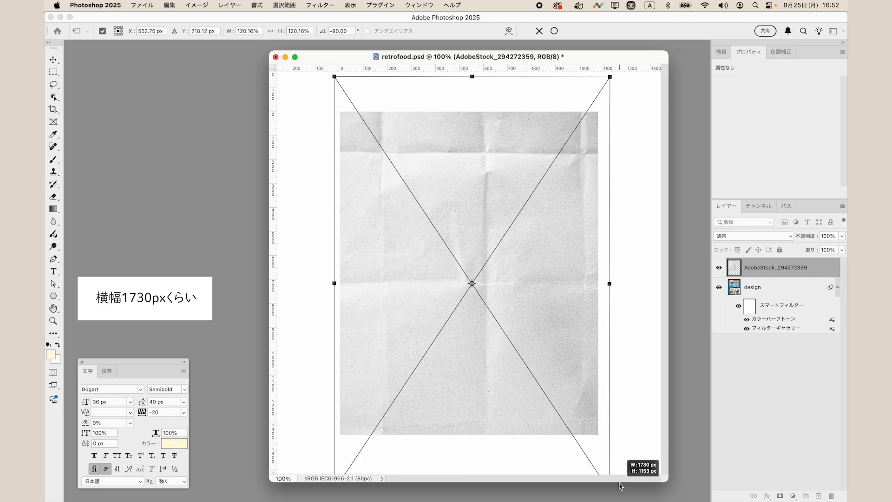
drag(620, 486, 656, 467)
key(Return)
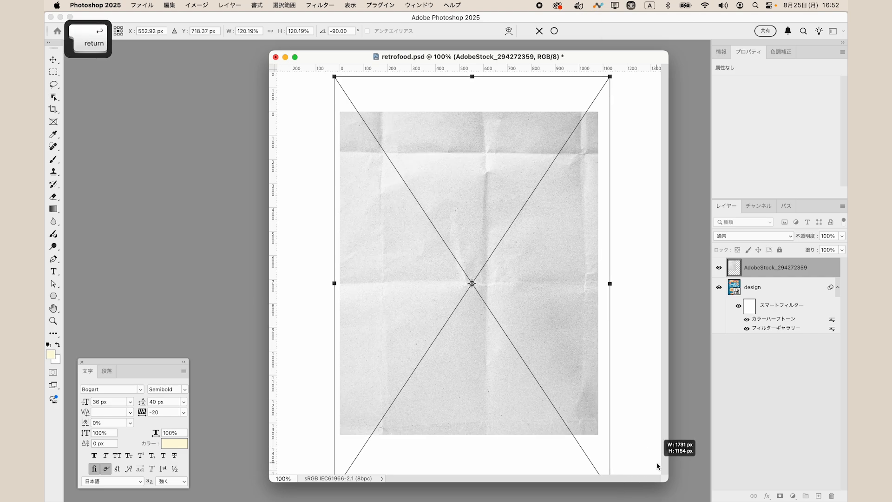
drag(563, 271, 558, 276)
Blend the creased paper layer with Linear Burn at 50% opacity and compare the poster with and without it
click(779, 236)
click(780, 287)
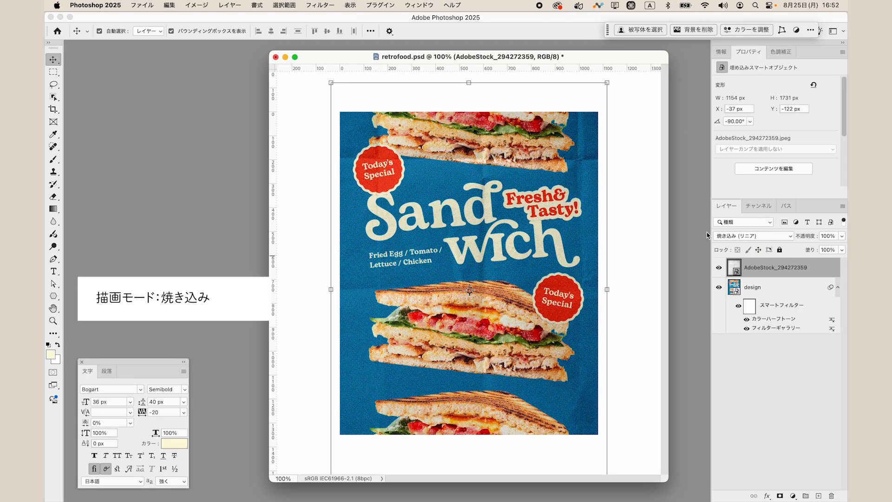
click(831, 235)
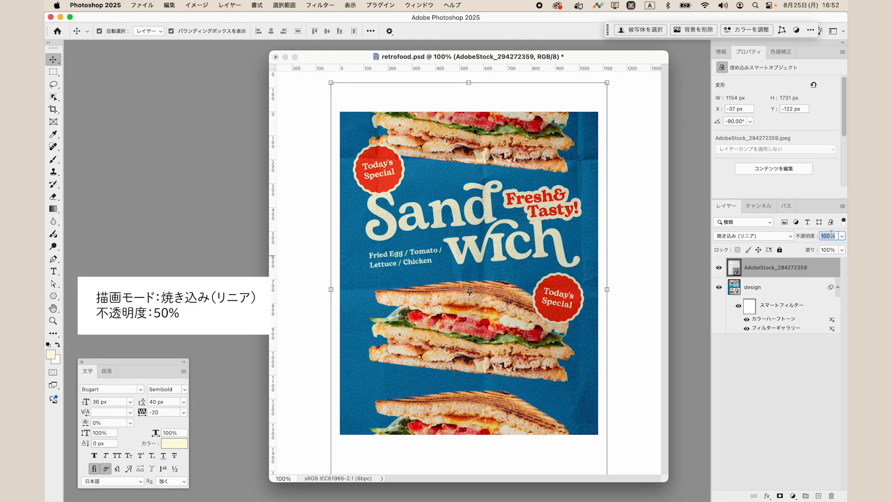
text(50)
key(Return)
click(800, 403)
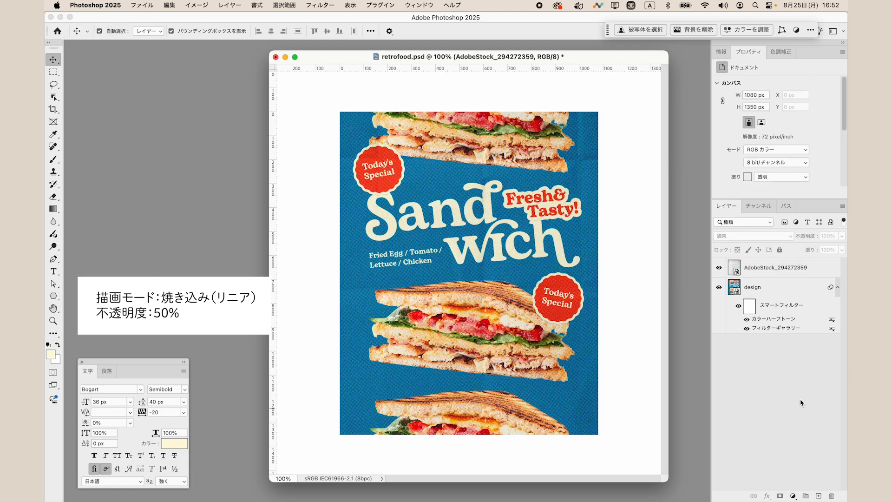
click(785, 269)
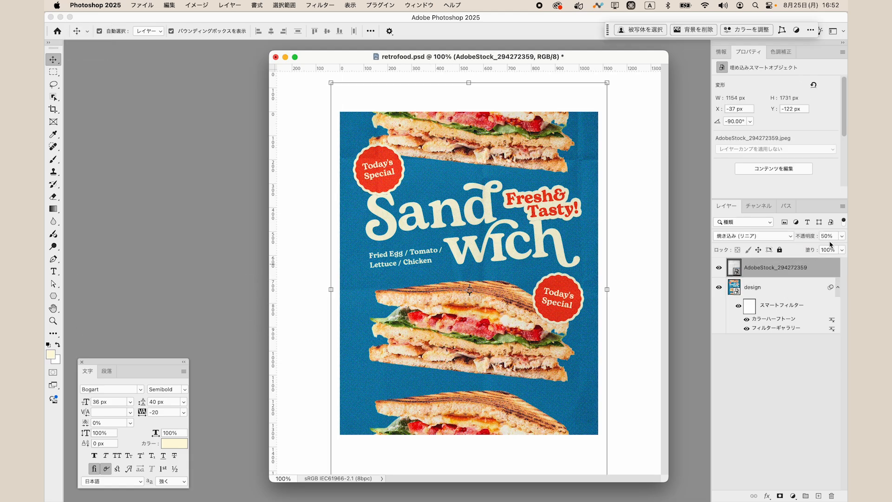
click(719, 268)
click(718, 267)
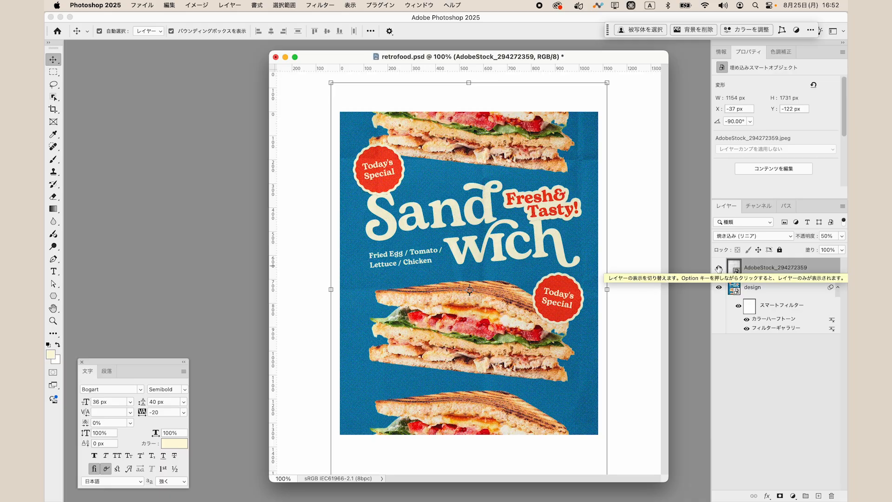
click(718, 268)
click(718, 268)
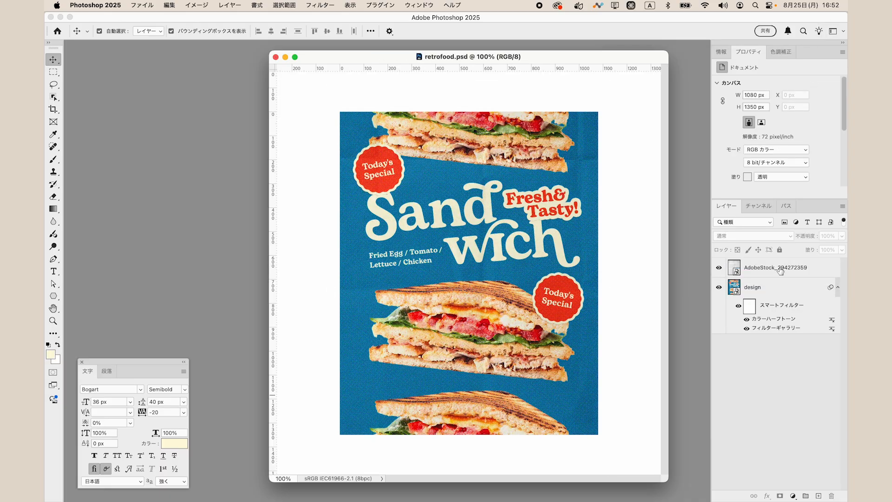
Place the scratched texture image AdobeStock_505570194.png above the creased paper layer, rotated -90° and scaled to 1680 × 1120 px over the poster
click(780, 271)
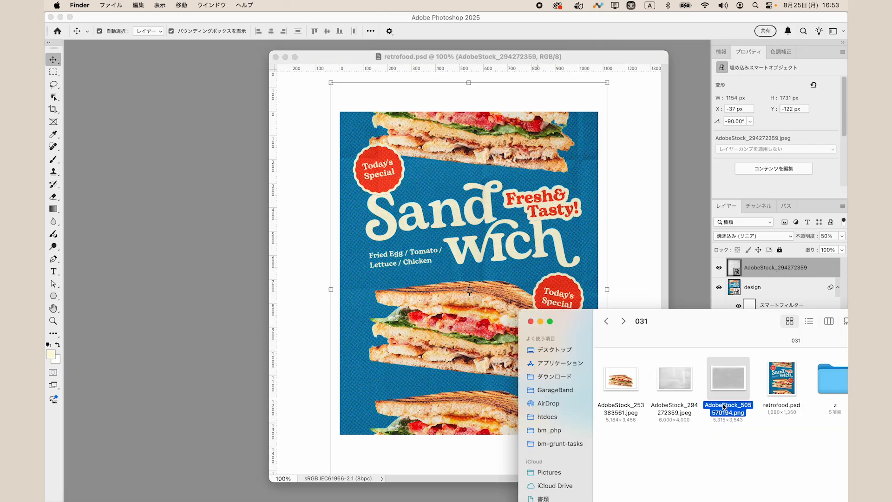
drag(727, 387, 428, 261)
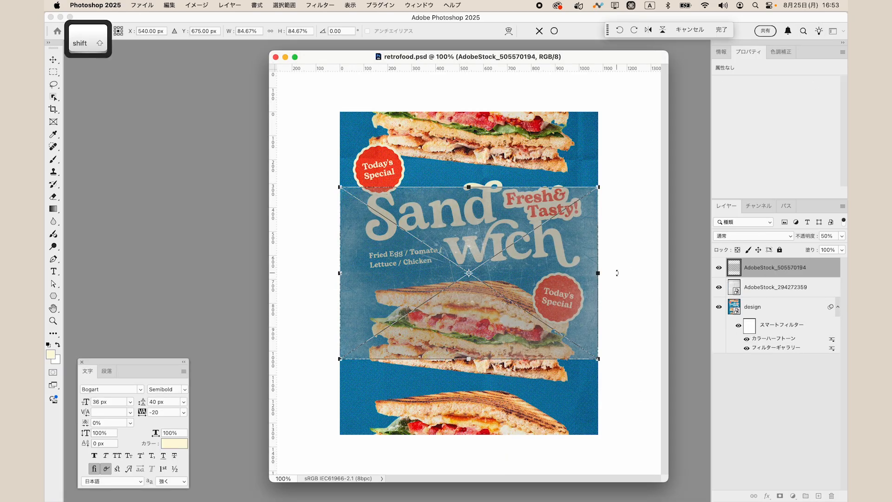
drag(615, 270, 483, 94)
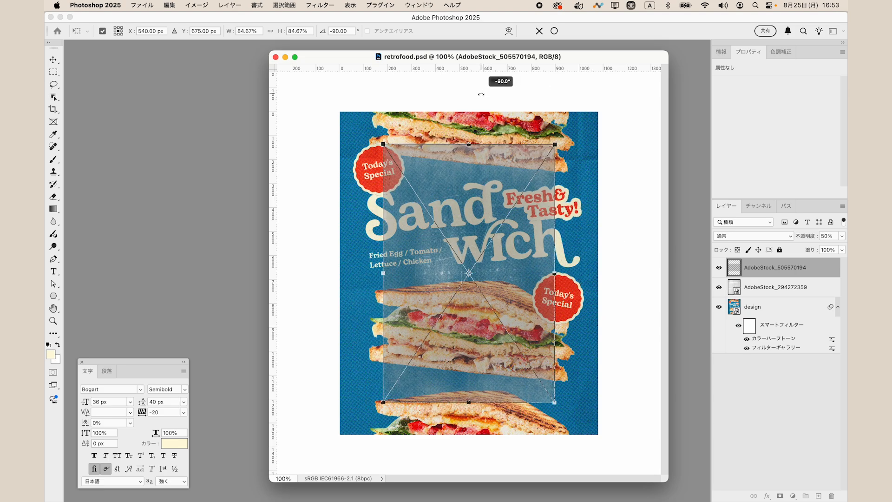
drag(515, 234, 464, 173)
drag(502, 340, 606, 481)
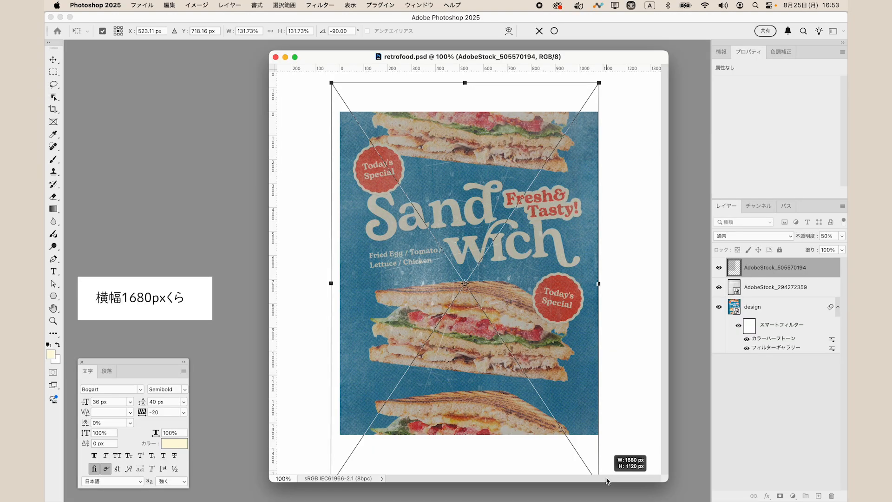
key(Return)
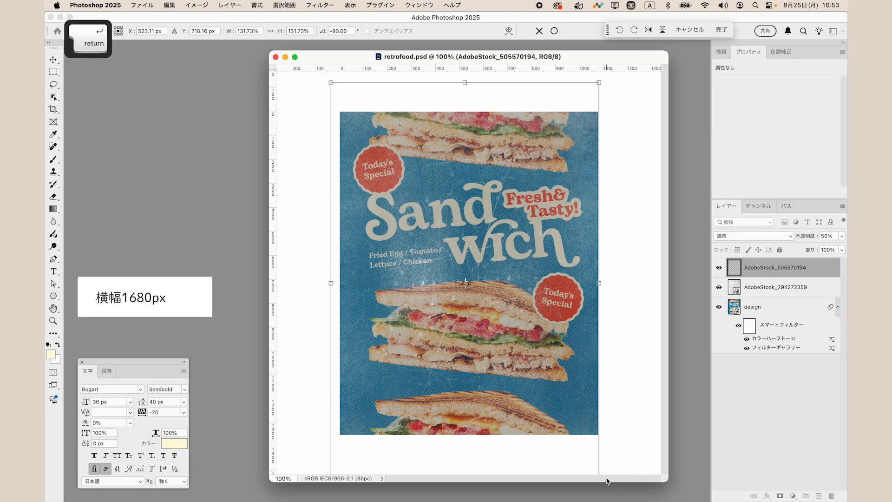
Nudge the scratched texture so it covers the whole poster, ending at X -29 px and Y -104 px
key(shift+Right)
key(shift+Right)
key(shift+Right)
key(shift+Down)
key(shift+Down)
key(shift+Down)
key(shift+Left)
key(shift+Left)
key(shift+Up)
key(Left)
key(Left)
key(Up)
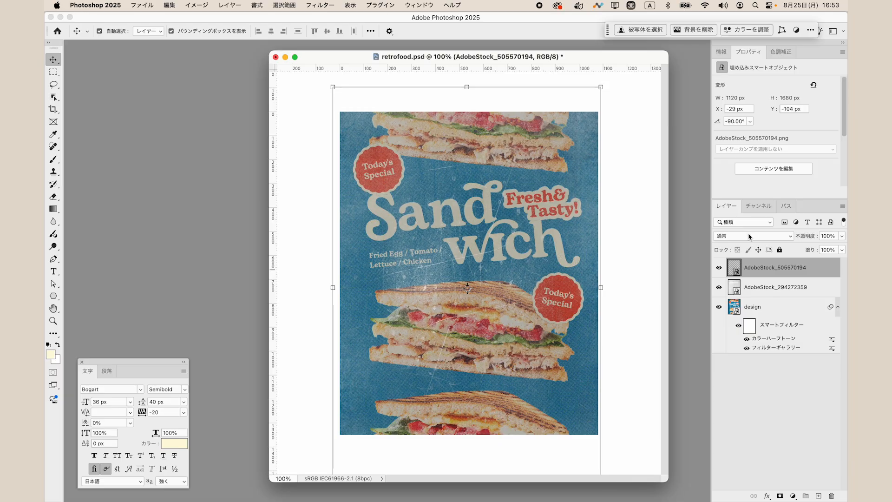
Blend the scratched texture with Screen at 20% opacity and compare the poster with and without it
click(749, 236)
click(743, 330)
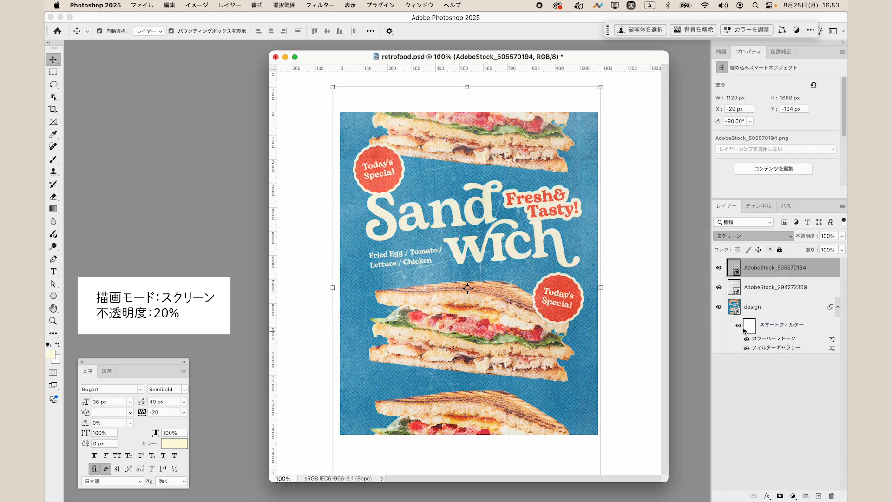
click(829, 236)
text(20)
key(Return)
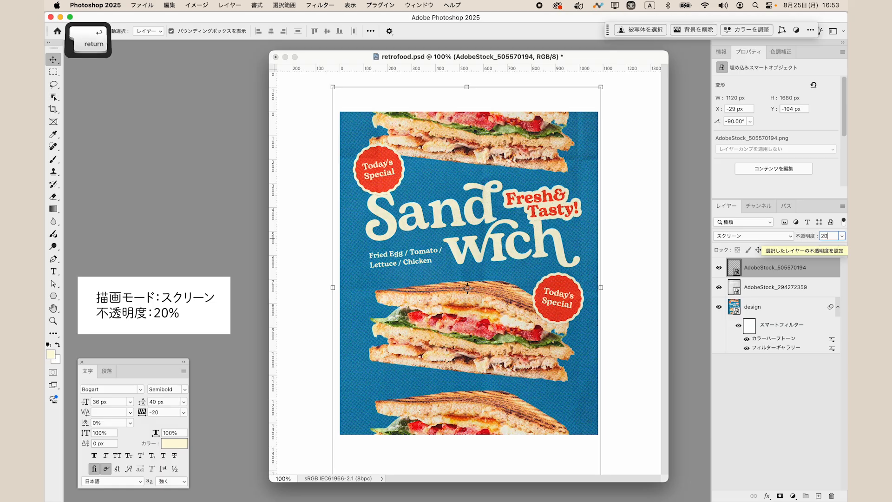
click(781, 412)
click(718, 268)
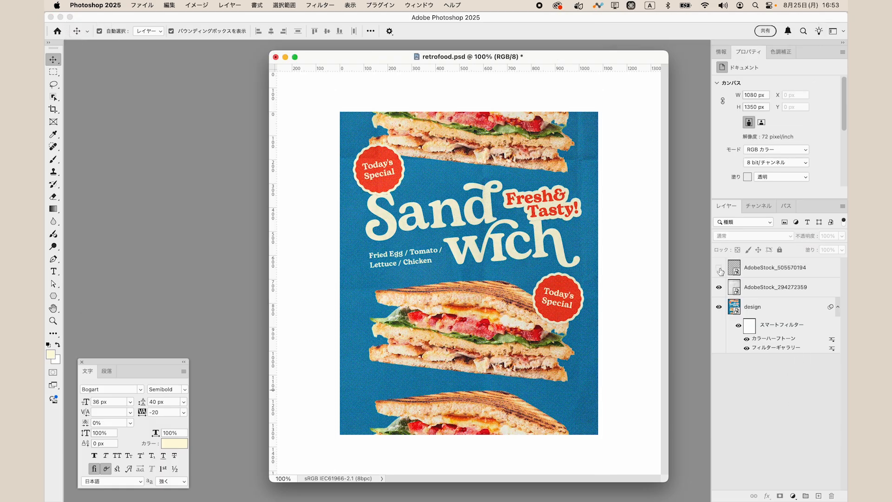
click(719, 270)
click(719, 270)
click(722, 271)
click(778, 303)
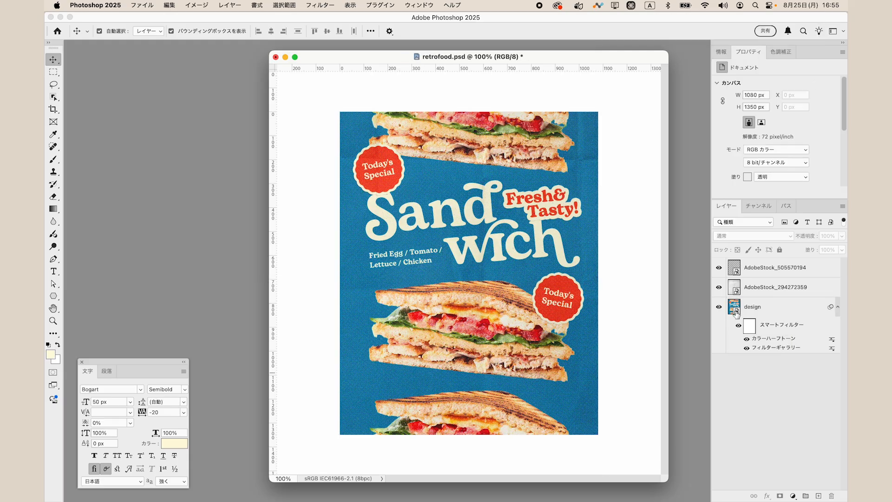
Open the design smart object's contents beside the poster and save them with the orange group shown to update the poster
double_click(735, 307)
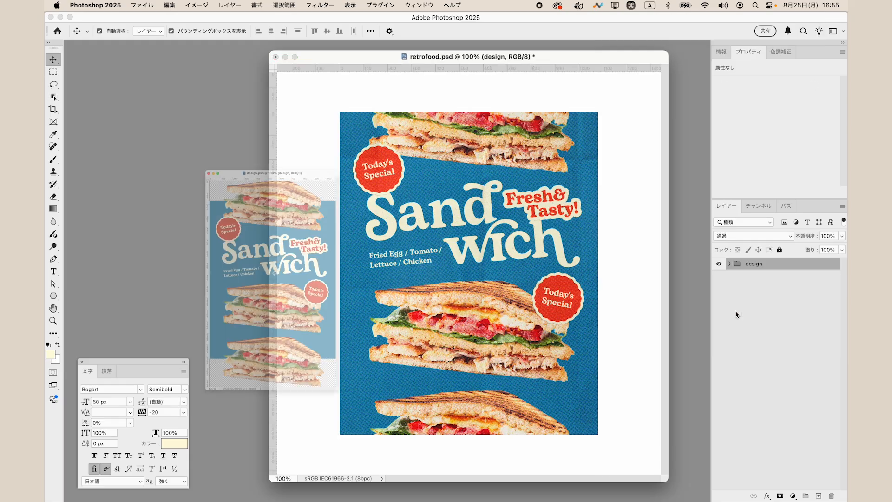
drag(343, 56, 418, 47)
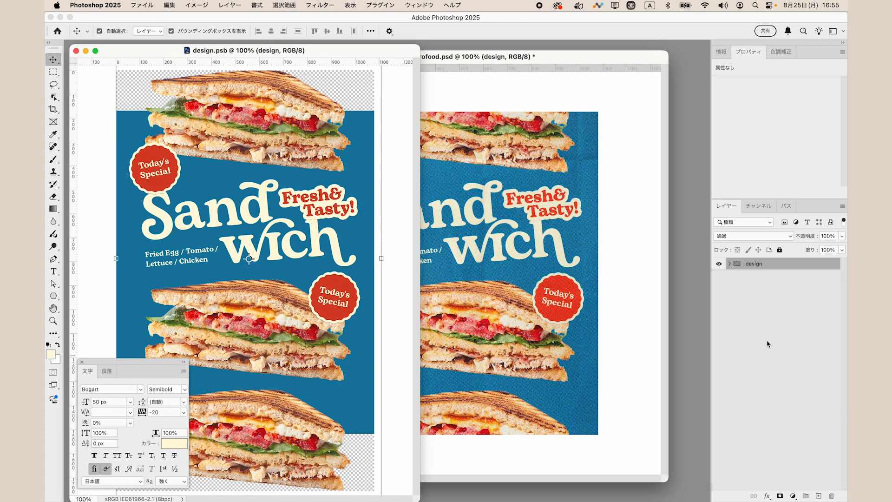
click(719, 275)
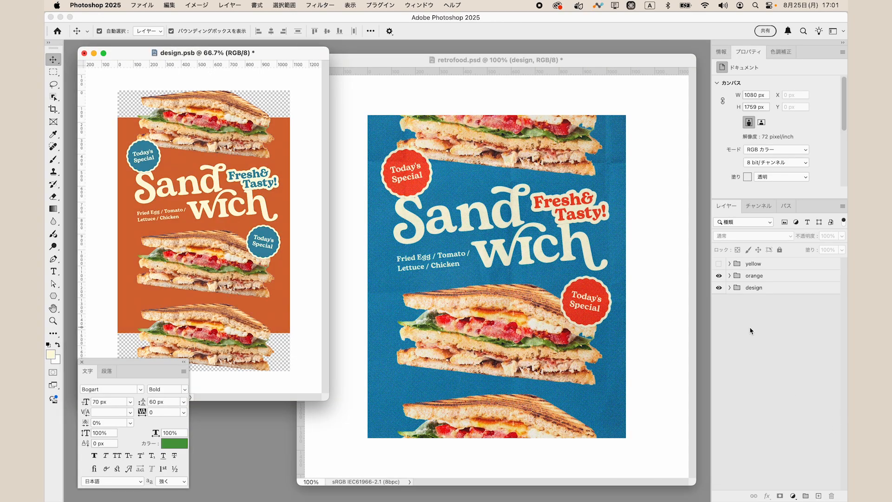
key(super+s)
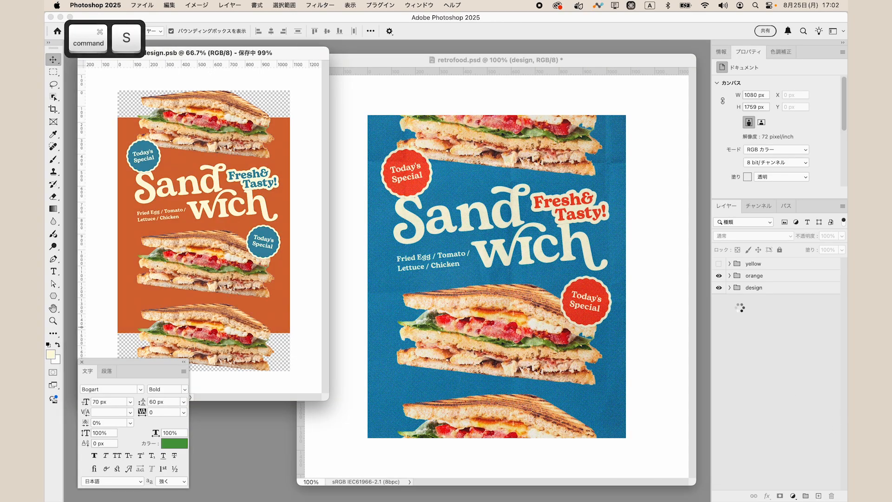
Compare the blue and orange versions on the poster by hiding and reshowing the orange group, saving the contents each time
click(719, 263)
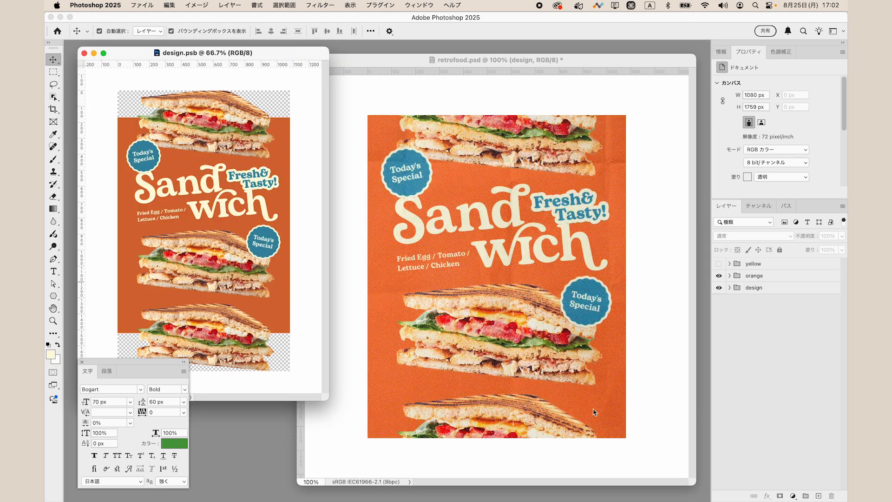
click(719, 275)
key(super+s)
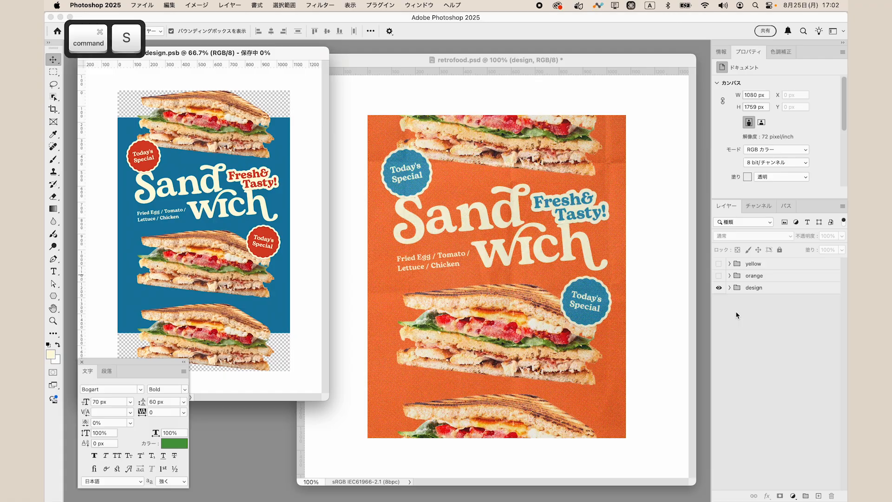
click(719, 275)
key(super+s)
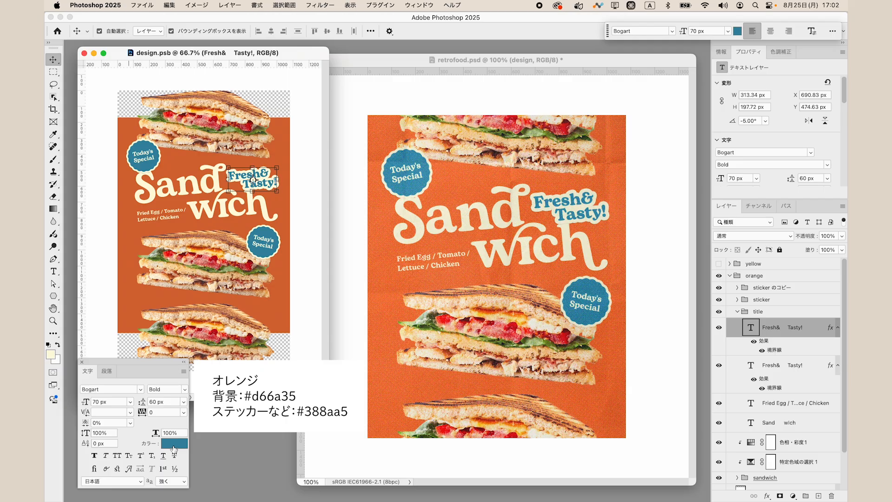
Examine the "Fresh& Tasty!" text colour in the orange version, plus the background overlay and "Fresh& Tasty!" colours in the yellow version
click(174, 444)
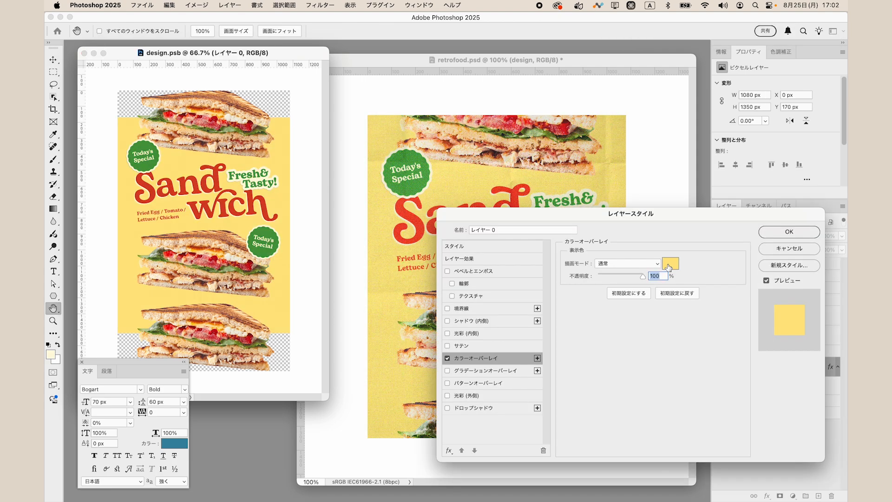
click(668, 267)
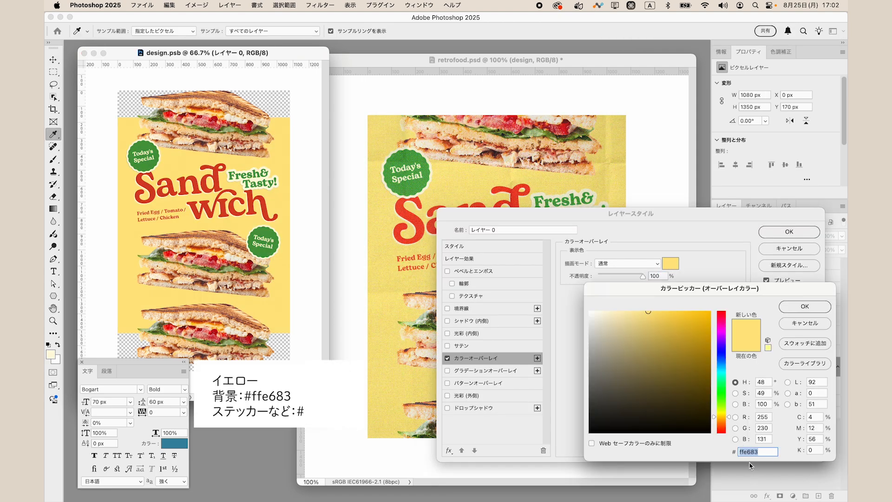
click(797, 310)
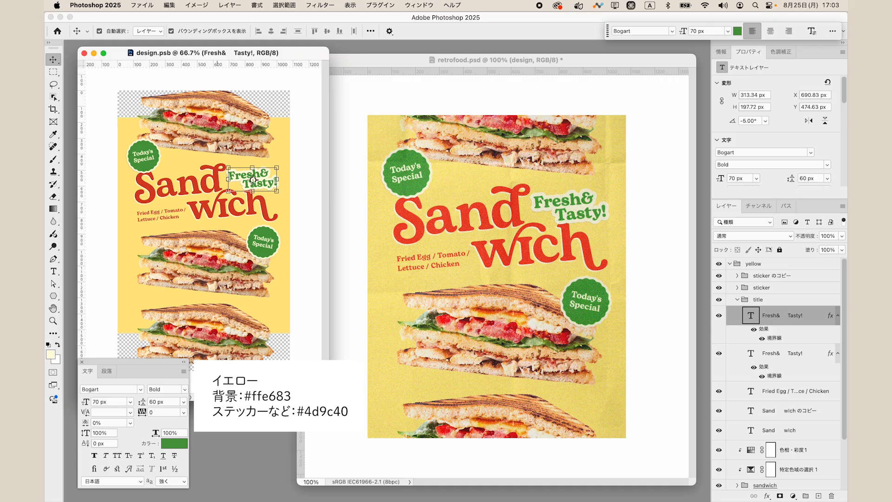
click(177, 444)
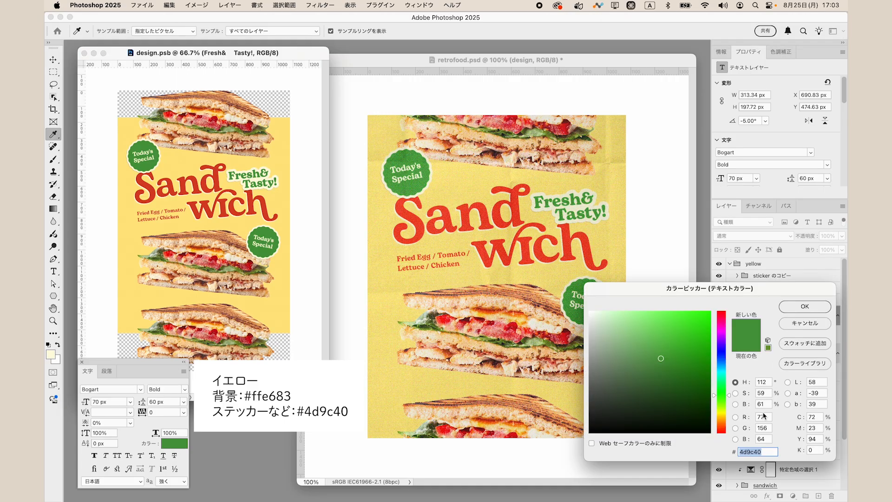
click(797, 308)
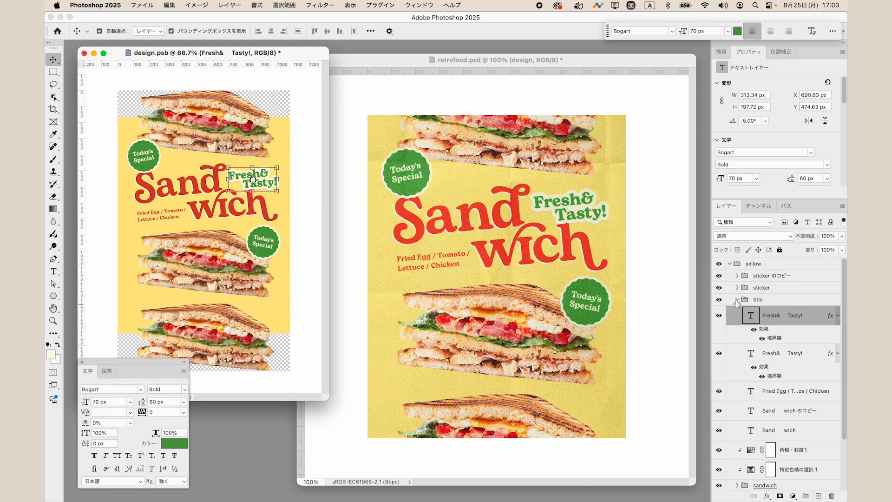
Save the design contents and examine the text colour of the lower "Sand wich" title layer in the yellow group
click(802, 413)
click(802, 430)
click(718, 430)
key(super+s)
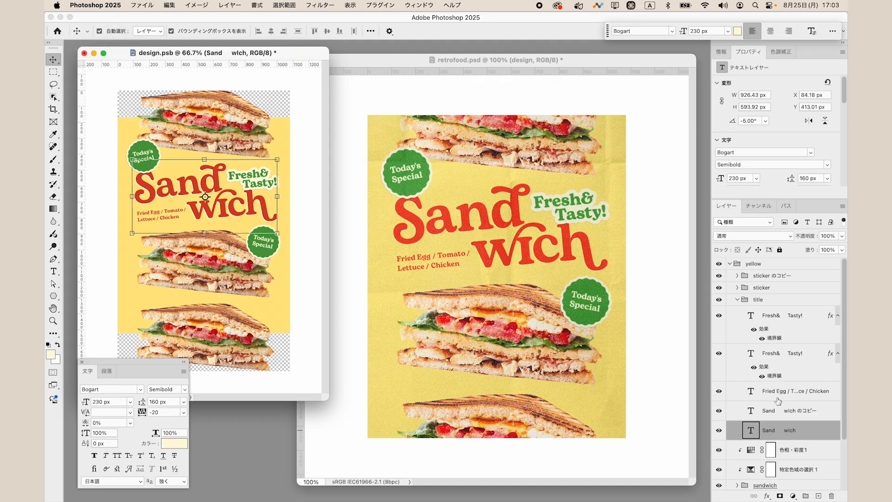
key(super+s)
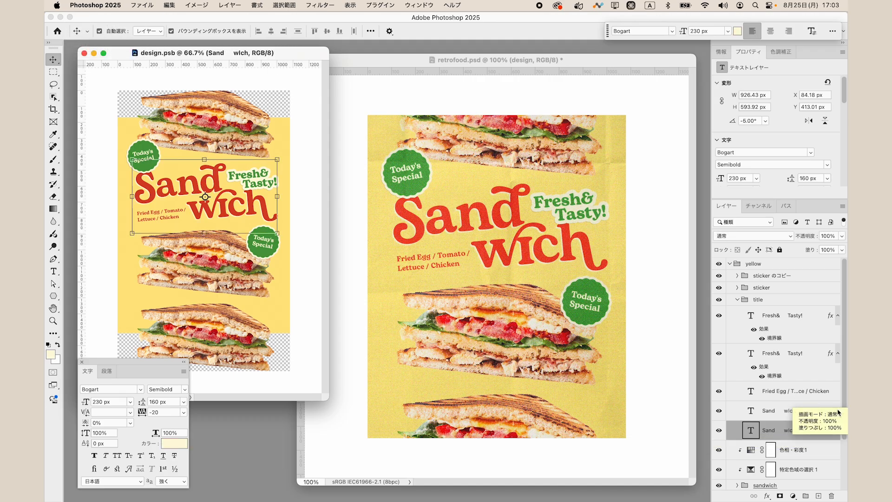
click(174, 443)
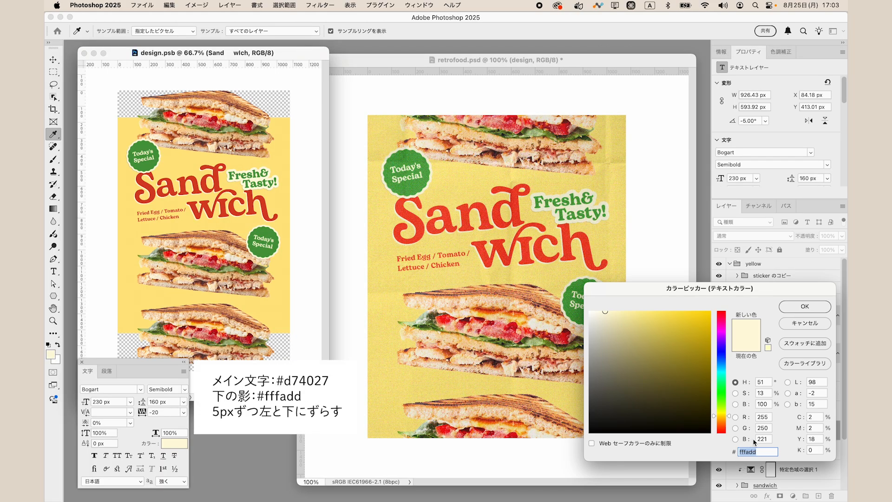
click(801, 306)
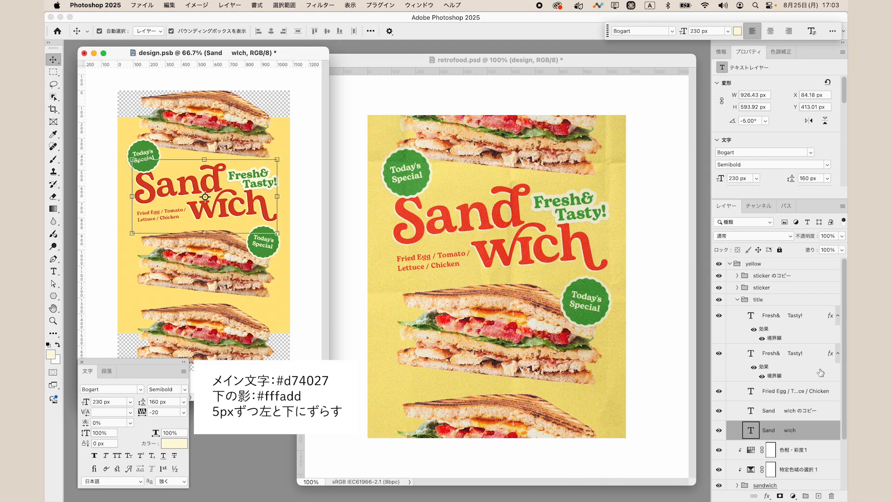